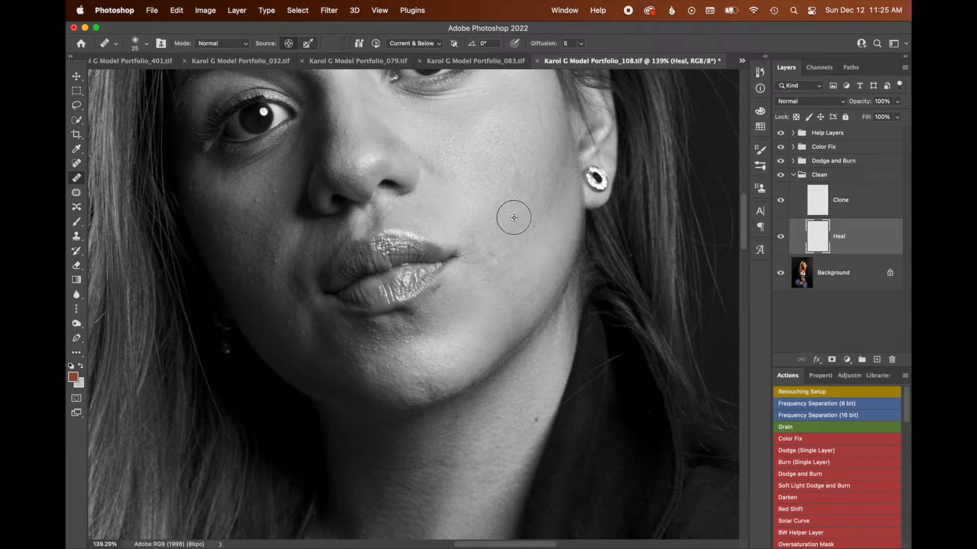
# - Shrink the Healing Brush and heal the blemishes on the lit cheek on the Heal layer
pyautogui.press('[')
pyautogui.press('[')
pyautogui.press('[')
pyautogui.press('[')
pyautogui.press('[')
pyautogui.keyDown('alt'); pyautogui.click(514, 217); pyautogui.keyUp('alt')
pyautogui.click(533, 228)
pyautogui.click(523, 228)
pyautogui.moveTo(522, 175); pyautogui.dragTo(517, 189)
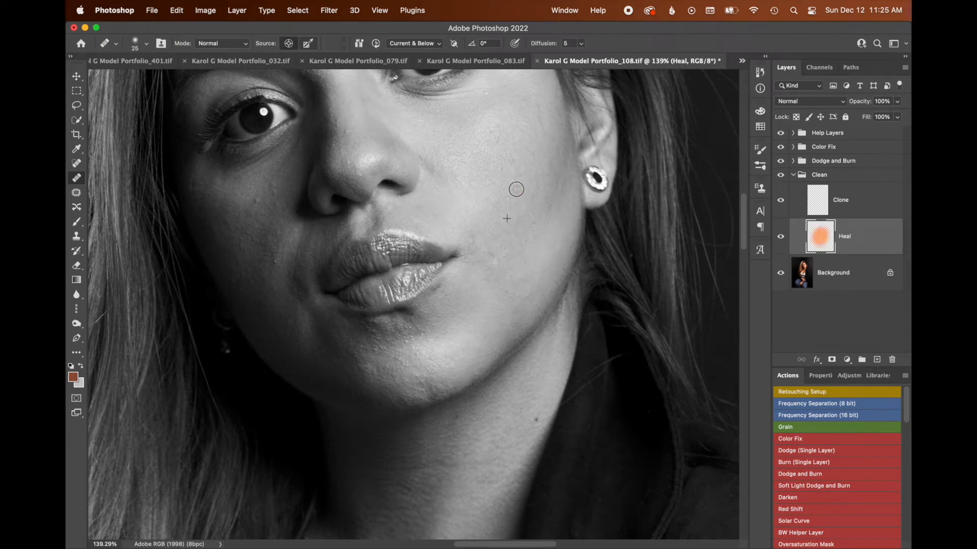
# - Heal the marks on the lit cheek beside the corner of the mouth using nearby clean skin
pyautogui.keyDown('alt'); pyautogui.click(522, 246); pyautogui.keyUp('alt')
pyautogui.moveTo(498, 254); pyautogui.dragTo(488, 253)
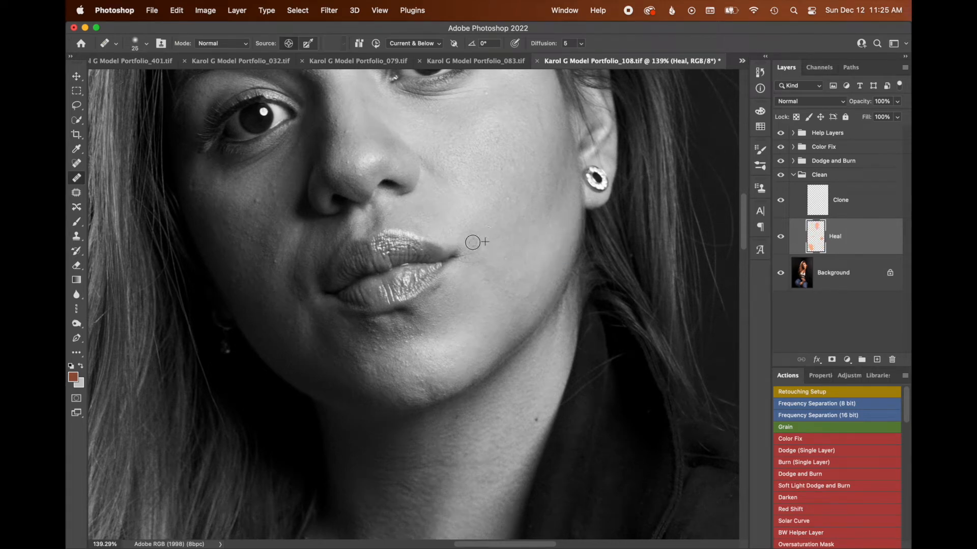
pyautogui.click(481, 242)
pyautogui.click(468, 252)
# - Heal the small spots on the lit lower cheek and next to the lower lip
pyautogui.scroll(-3, 488, 265)
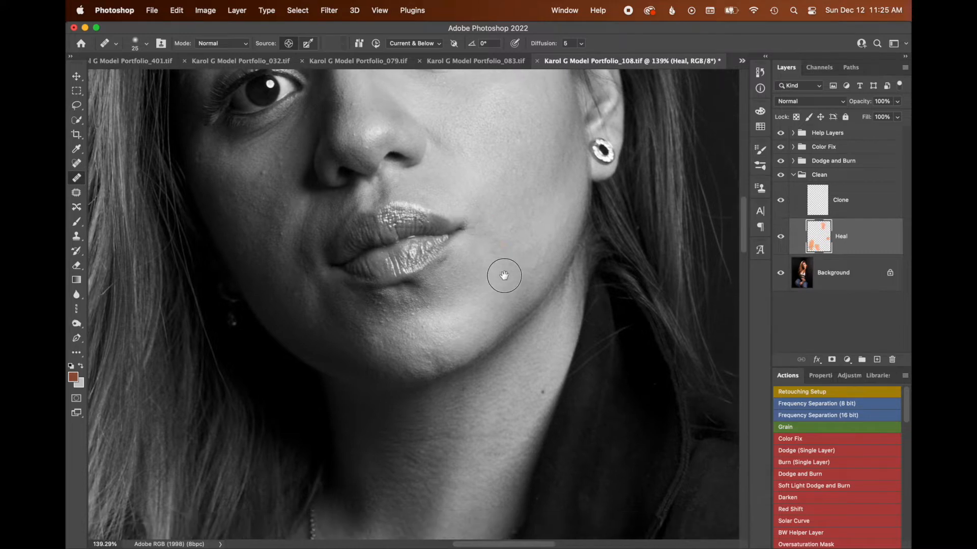
pyautogui.click(509, 253)
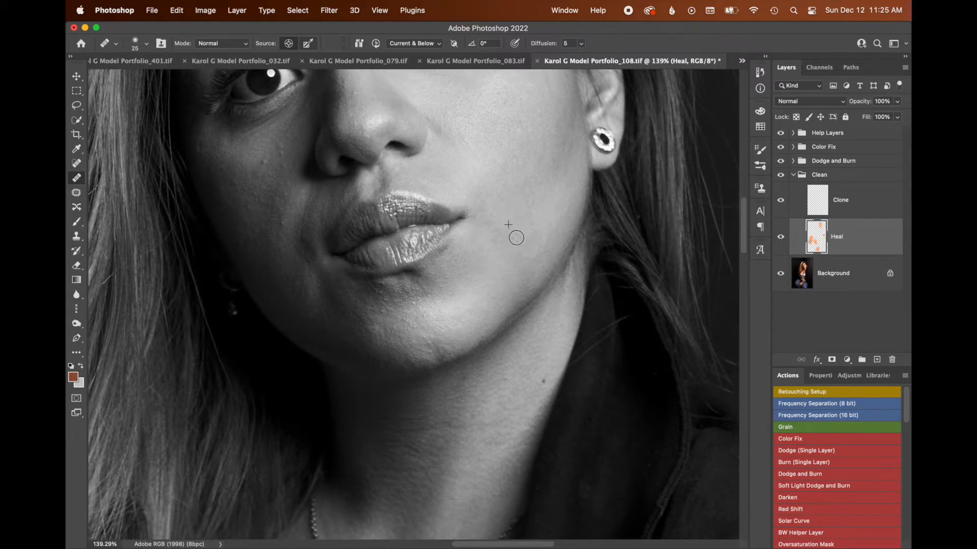
pyautogui.click(492, 244)
pyautogui.click(510, 217)
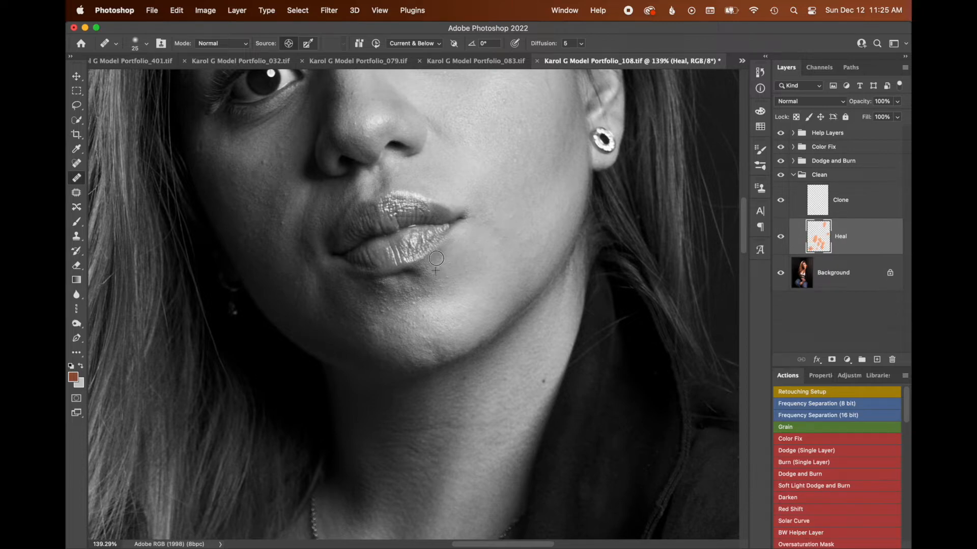
pyautogui.click(453, 271)
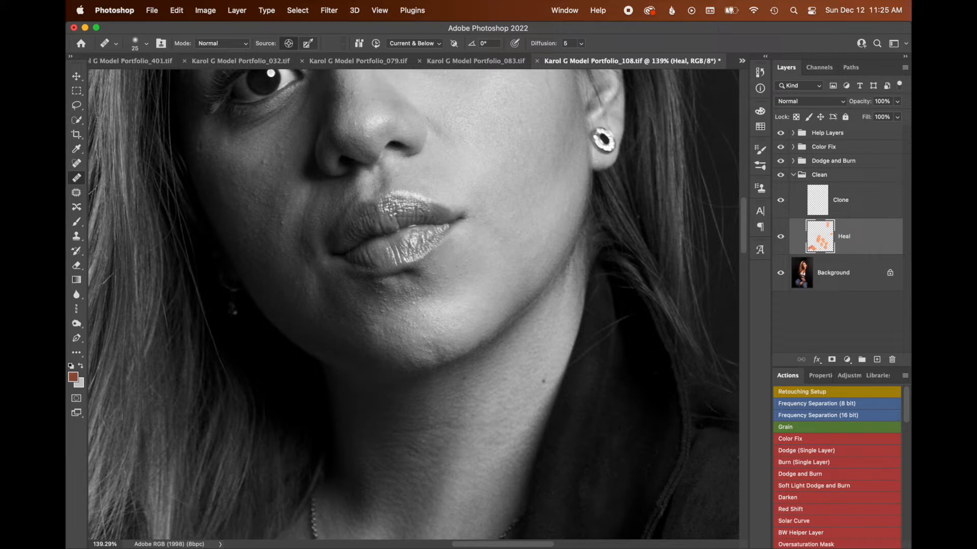
# - Heal the uneven skin under the lower lip, from its lit corner across to the shadowed side
pyautogui.keyDown('alt'); pyautogui.click(440, 313); pyautogui.keyUp('alt')
pyautogui.moveTo(441, 279)
pyautogui.mouseDown()
pyautogui.moveTo(415, 306)
pyautogui.moveTo(448, 314)
pyautogui.moveTo(401, 321)
pyautogui.moveTo(424, 322)
pyautogui.mouseUp()
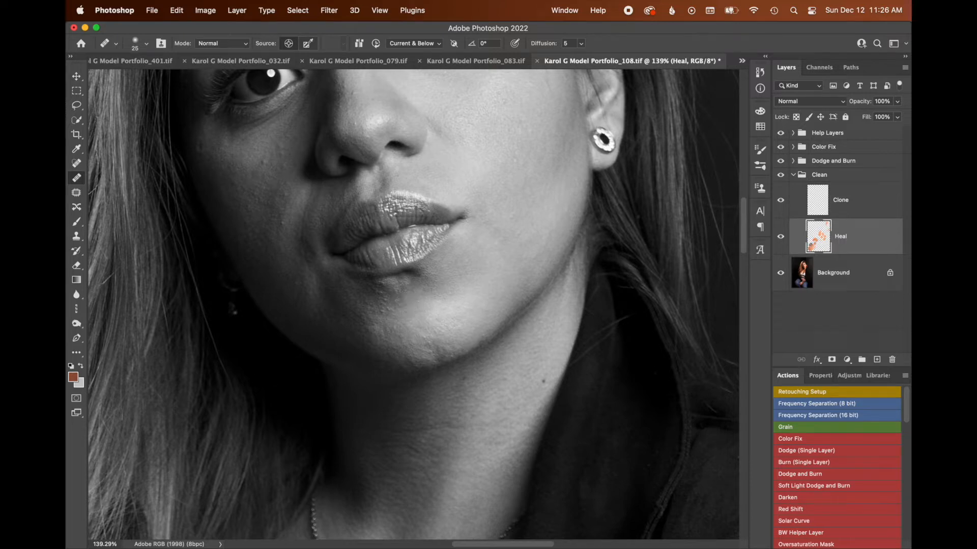
pyautogui.keyDown('alt'); pyautogui.click(347, 304); pyautogui.keyUp('alt')
pyautogui.moveTo(367, 305)
pyautogui.mouseDown()
pyautogui.moveTo(373, 327)
pyautogui.moveTo(380, 290)
pyautogui.moveTo(402, 292)
pyautogui.mouseUp()
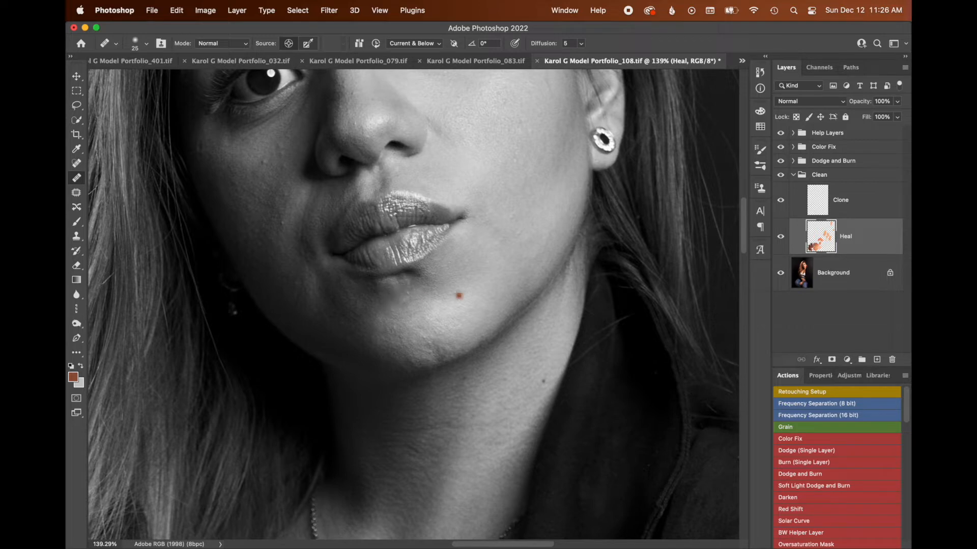
# - Heal the remaining bumps across the chin using freshly sampled skin
pyautogui.moveTo(429, 335)
pyautogui.mouseDown()
pyautogui.moveTo(390, 331)
pyautogui.moveTo(409, 340)
pyautogui.mouseUp()
pyautogui.keyDown('alt'); pyautogui.click(411, 332); pyautogui.keyUp('alt')
pyautogui.moveTo(409, 289); pyautogui.dragTo(408, 294)
pyautogui.click(430, 310)
pyautogui.click(403, 349)
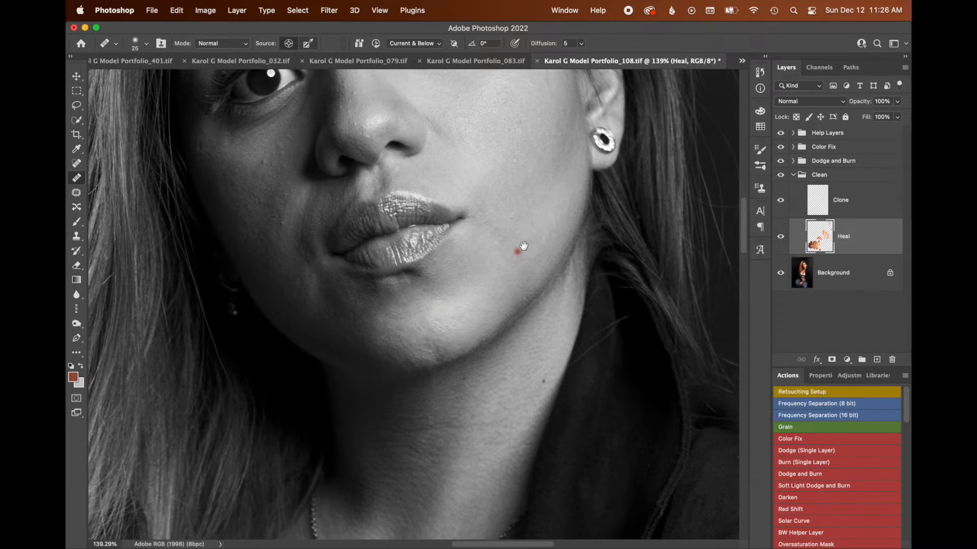
# - Heal the blemishes on the lit upper cheek below the eye and beside the nose
pyautogui.moveTo(524, 246); pyautogui.dragTo(494, 302)
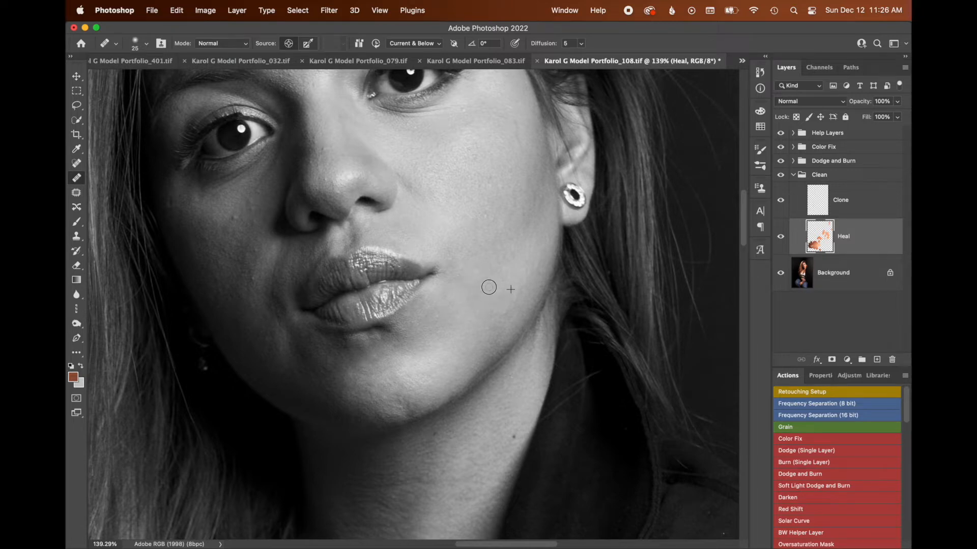
pyautogui.moveTo(467, 189); pyautogui.dragTo(480, 290)
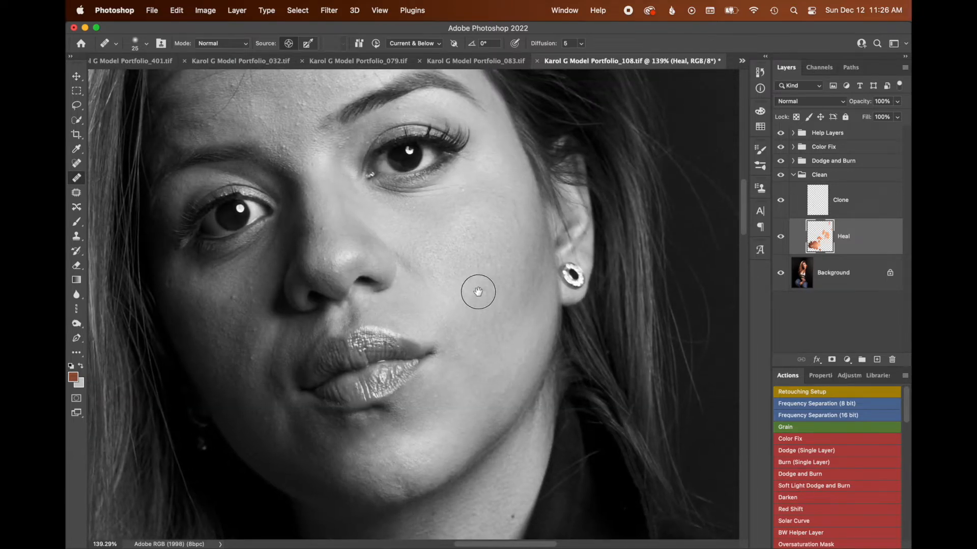
pyautogui.click(468, 229)
pyautogui.click(475, 224)
pyautogui.keyDown('alt'); pyautogui.click(463, 202); pyautogui.keyUp('alt')
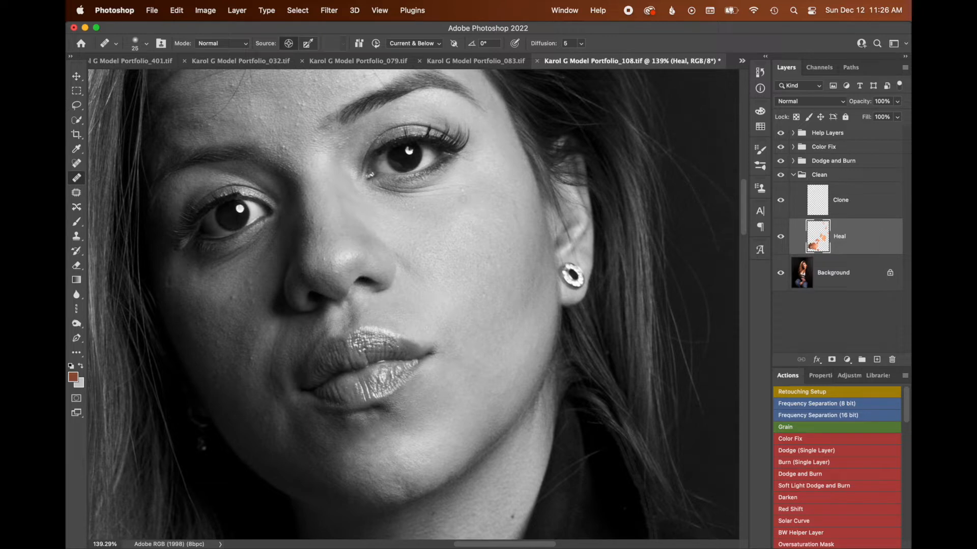
pyautogui.click(468, 207)
pyautogui.moveTo(499, 206); pyautogui.dragTo(505, 208)
pyautogui.moveTo(460, 191); pyautogui.dragTo(463, 187)
pyautogui.keyDown('alt'); pyautogui.click(412, 249); pyautogui.keyUp('alt')
pyautogui.moveTo(397, 254); pyautogui.dragTo(404, 252)
# - Heal the spots on the shadowed cheek beside the nose with a size 18 Healing Brush
pyautogui.moveTo(429, 247); pyautogui.dragTo(574, 285)
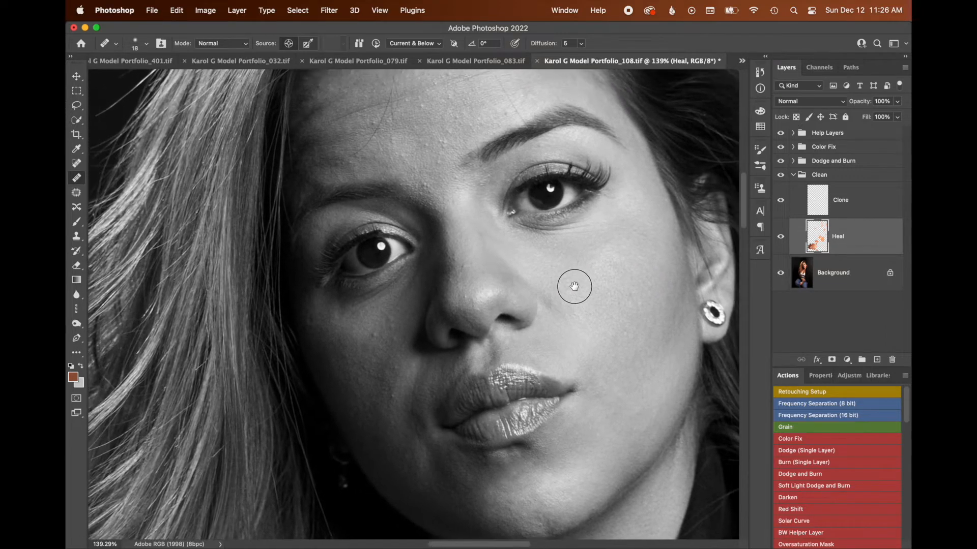
pyautogui.moveTo(375, 336)
pyautogui.mouseDown()
pyautogui.moveTo(364, 330)
pyautogui.moveTo(392, 320)
pyautogui.mouseUp()
pyautogui.click(389, 354)
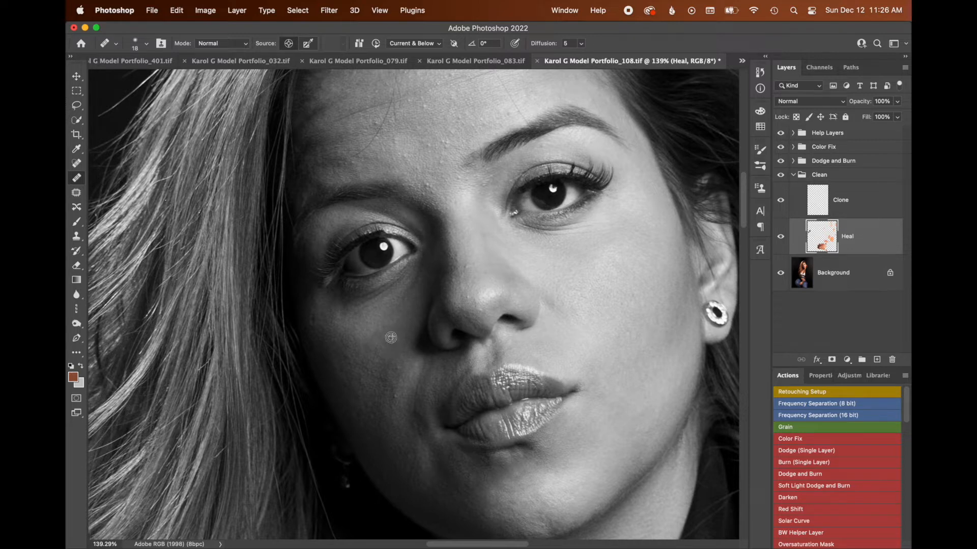
pyautogui.keyDown('alt'); pyautogui.click(379, 323); pyautogui.keyUp('alt')
pyautogui.moveTo(398, 343); pyautogui.dragTo(397, 389)
pyautogui.keyDown('alt'); pyautogui.click(394, 340); pyautogui.keyUp('alt')
# - Heal the skin on the outer part of the shadowed cheek below the eye, resampling nearby texture
pyautogui.keyDown('alt'); pyautogui.click(358, 325); pyautogui.keyUp('alt')
pyautogui.moveTo(374, 340)
pyautogui.mouseDown()
pyautogui.moveTo(371, 351)
pyautogui.moveTo(373, 337)
pyautogui.moveTo(329, 318)
pyautogui.moveTo(336, 312)
pyautogui.moveTo(340, 326)
pyautogui.moveTo(315, 320)
pyautogui.mouseUp()
pyautogui.keyDown('alt'); pyautogui.click(345, 327); pyautogui.keyUp('alt')
pyautogui.keyDown('alt'); pyautogui.click(357, 332); pyautogui.keyUp('alt')
pyautogui.keyDown('alt'); pyautogui.click(327, 345); pyautogui.keyUp('alt')
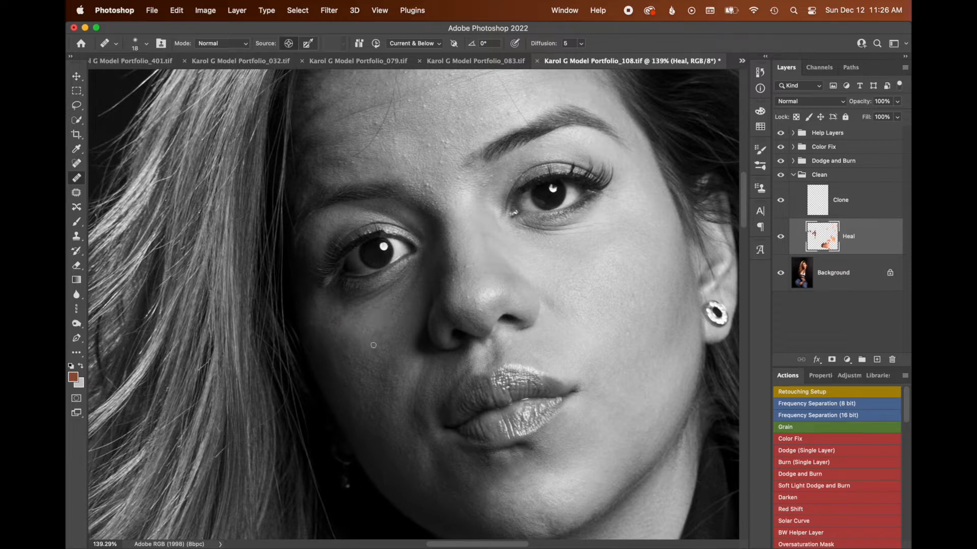
# - Heal the marks running down the middle of the shadowed cheek toward the mouth
pyautogui.keyDown('alt'); pyautogui.click(371, 338); pyautogui.keyUp('alt')
pyautogui.keyDown('alt'); pyautogui.click(365, 324); pyautogui.keyUp('alt')
pyautogui.moveTo(349, 349)
pyautogui.mouseDown()
pyautogui.moveTo(369, 366)
pyautogui.moveTo(364, 388)
pyautogui.moveTo(378, 350)
pyautogui.moveTo(377, 368)
pyautogui.moveTo(394, 356)
pyautogui.moveTo(390, 391)
pyautogui.mouseUp()
pyautogui.keyDown('alt'); pyautogui.click(409, 369); pyautogui.keyUp('alt')
# - Heal the spot on the chin just below the lower lip using skin sampled from the chin
pyautogui.moveTo(414, 434); pyautogui.dragTo(393, 338)
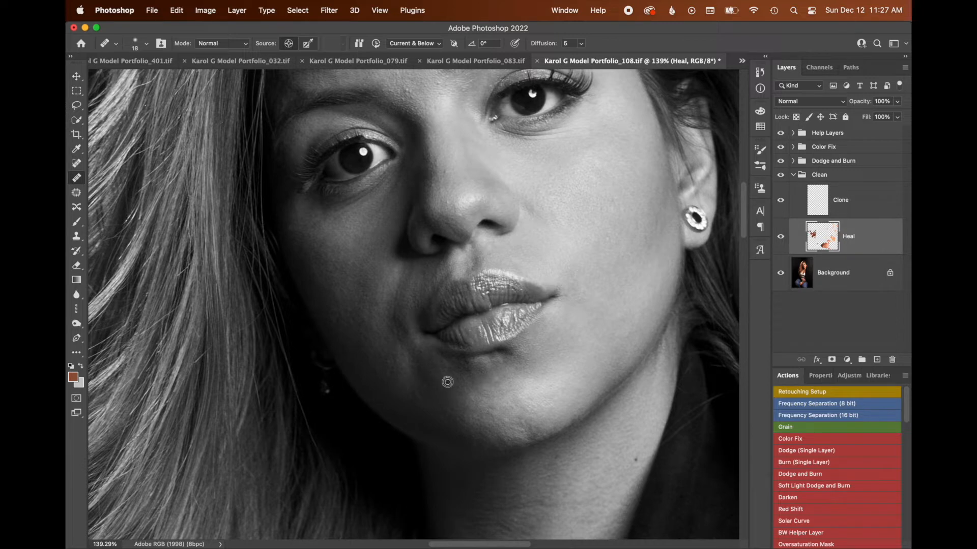
pyautogui.keyDown('alt'); pyautogui.click(487, 399); pyautogui.keyUp('alt')
pyautogui.click(497, 380)
# - Heal the bumps on the lower forehead and between the eyebrows
pyautogui.scroll(5, 422, 370)
pyautogui.hscroll(-3, 422, 369)
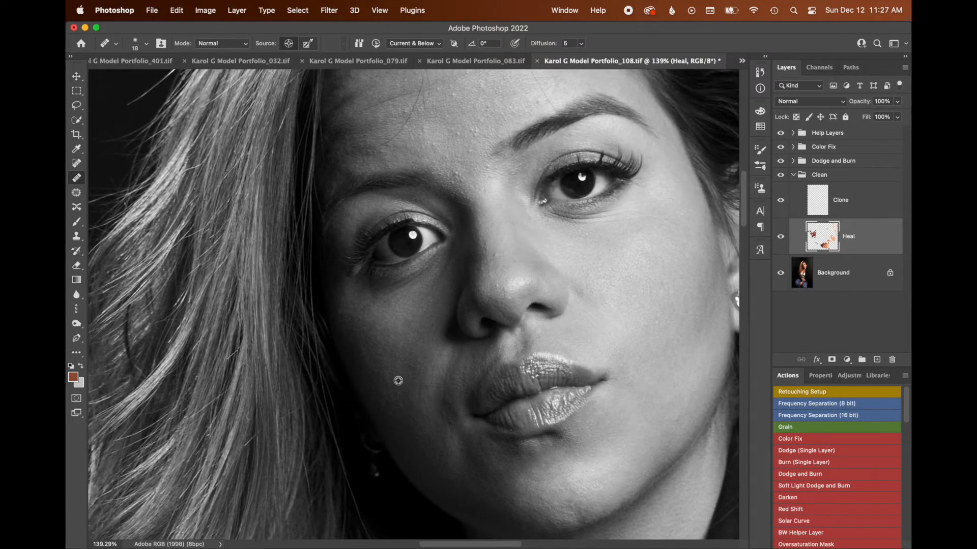
pyautogui.scroll(7, 438, 318)
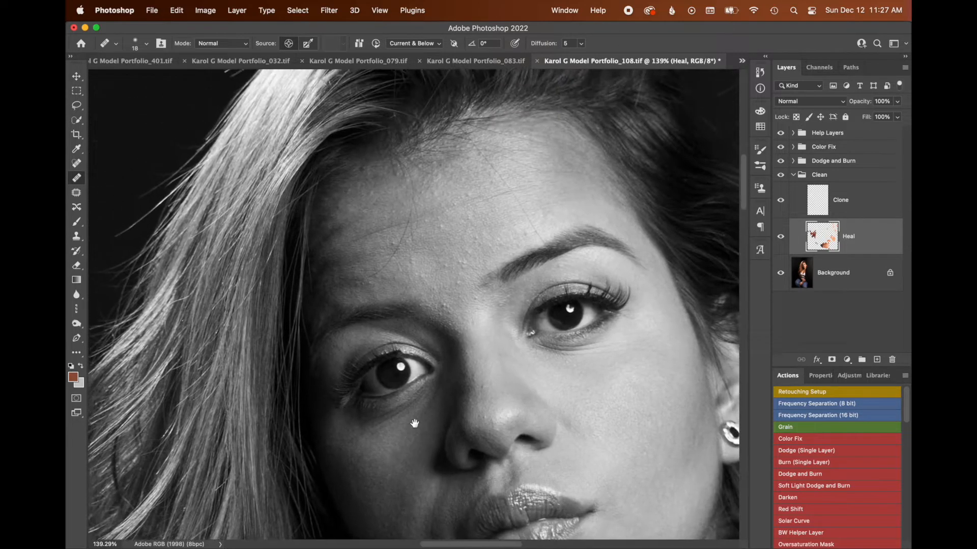
pyautogui.click(448, 273)
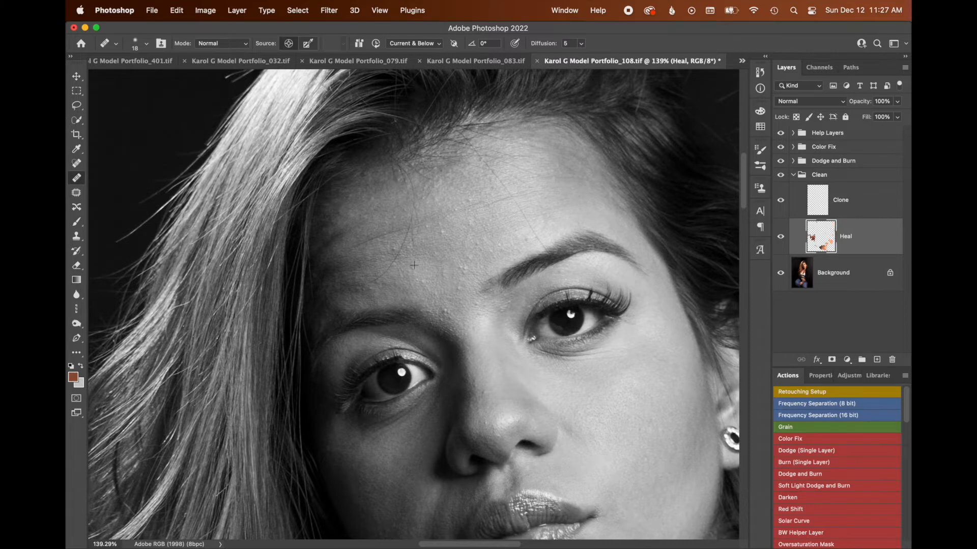
pyautogui.moveTo(472, 268)
pyautogui.mouseDown()
pyautogui.moveTo(507, 267)
pyautogui.moveTo(452, 270)
pyautogui.mouseUp()
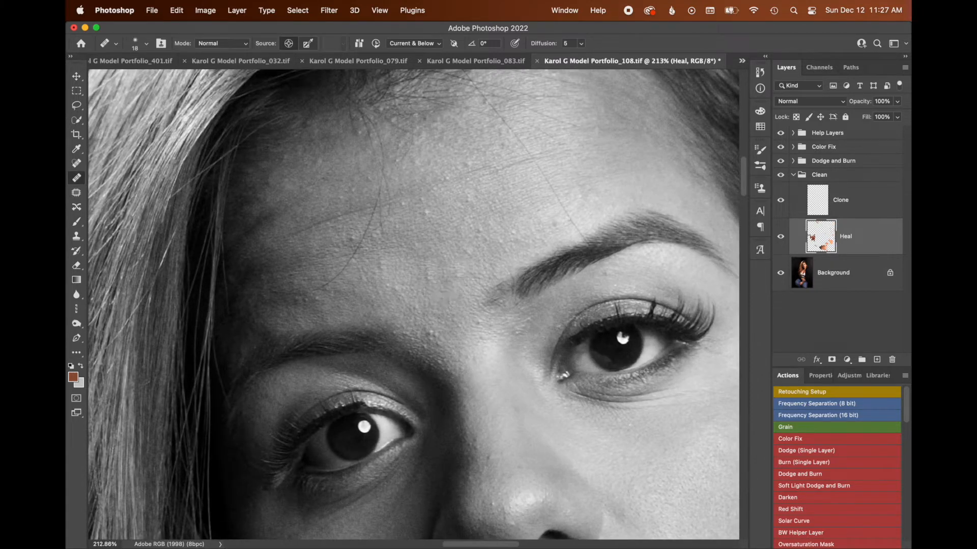
pyautogui.moveTo(430, 333); pyautogui.dragTo(426, 342)
pyautogui.moveTo(475, 320)
pyautogui.mouseDown()
pyautogui.moveTo(479, 336)
pyautogui.moveTo(483, 329)
pyautogui.mouseUp()
# - Heal the blemish on the bridge of the nose using skin sampled from the nose
pyautogui.moveTo(478, 441); pyautogui.dragTo(480, 364)
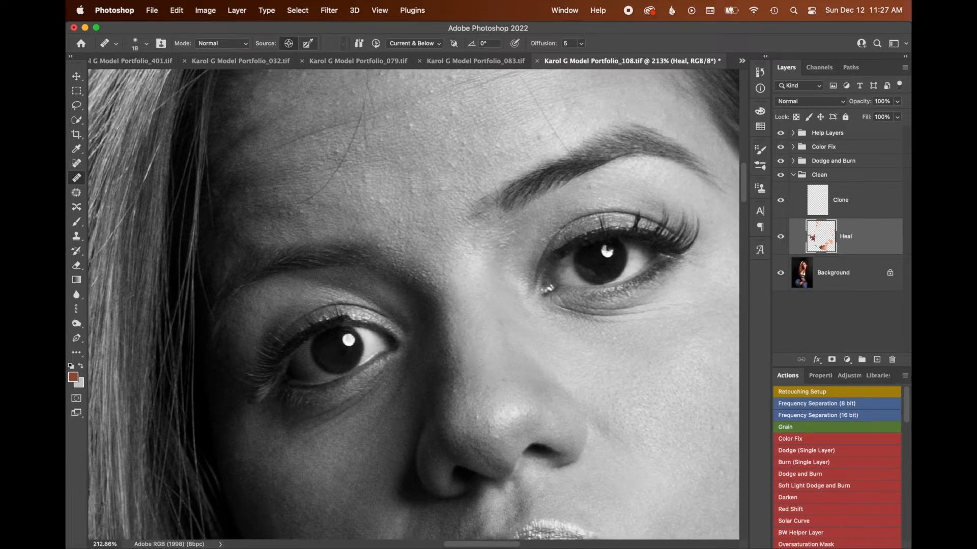
pyautogui.keyDown('alt'); pyautogui.click(495, 371); pyautogui.keyUp('alt')
pyautogui.click(500, 338)
# - Heal the small bumps in the middle of the forehead with a size 9 Healing Brush
pyautogui.scroll(4, 494, 411)
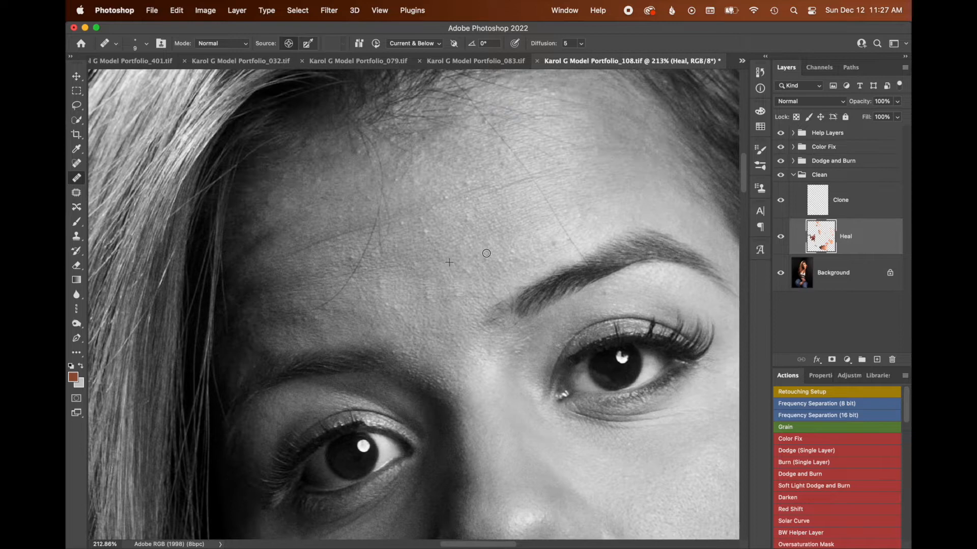
pyautogui.click(426, 232)
pyautogui.click(445, 194)
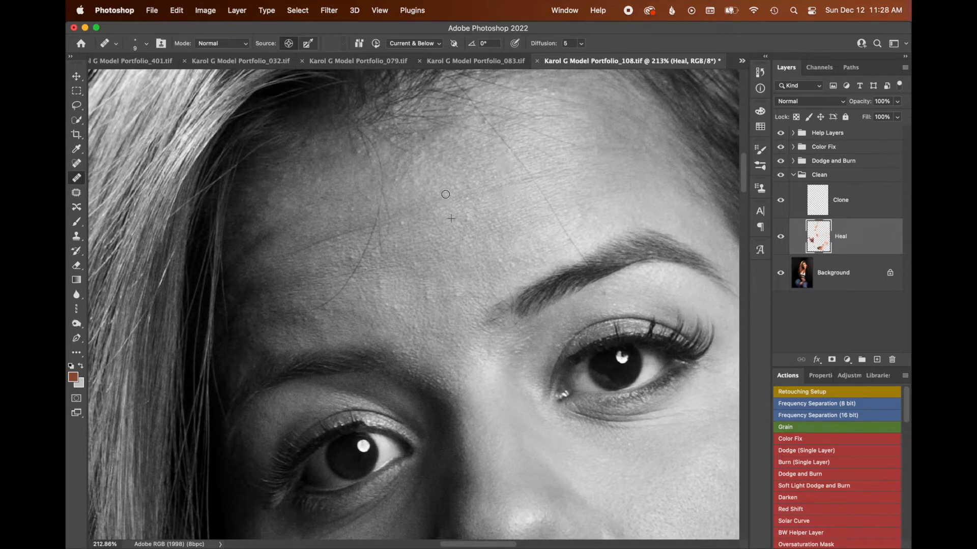
# - Remove the long stray hair running across the forehead from the hairline to the eyebrow on the lit side
pyautogui.scroll(2, 422, 298)
pyautogui.hscroll(-2, 423, 298)
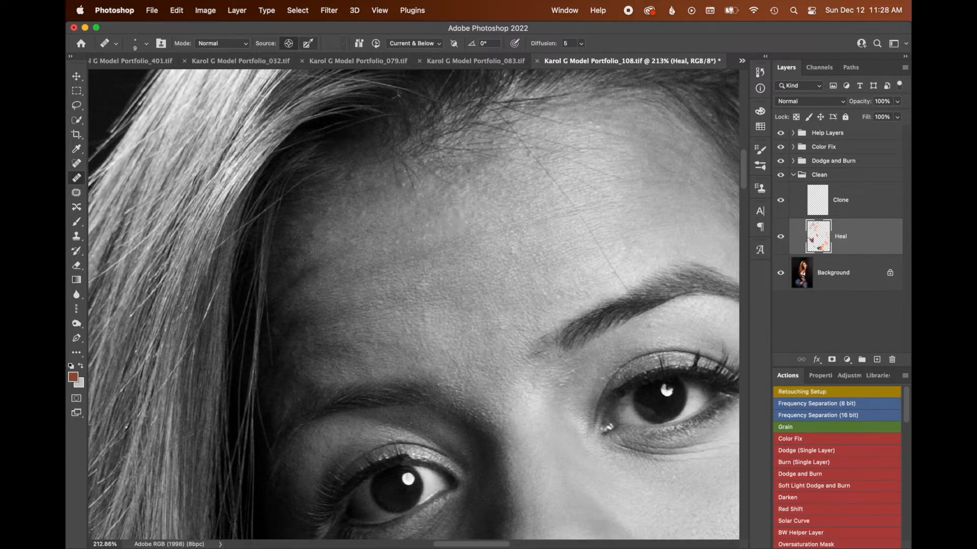
pyautogui.moveTo(620, 284); pyautogui.dragTo(545, 172)
# - Rotate the canvas and heal the fine stray hairs on the lit side of the forehead near the hairline
pyautogui.press('r')
pyautogui.moveTo(313, 331)
pyautogui.mouseDown()
pyautogui.moveTo(473, 290)
pyautogui.moveTo(441, 300)
pyautogui.mouseUp()
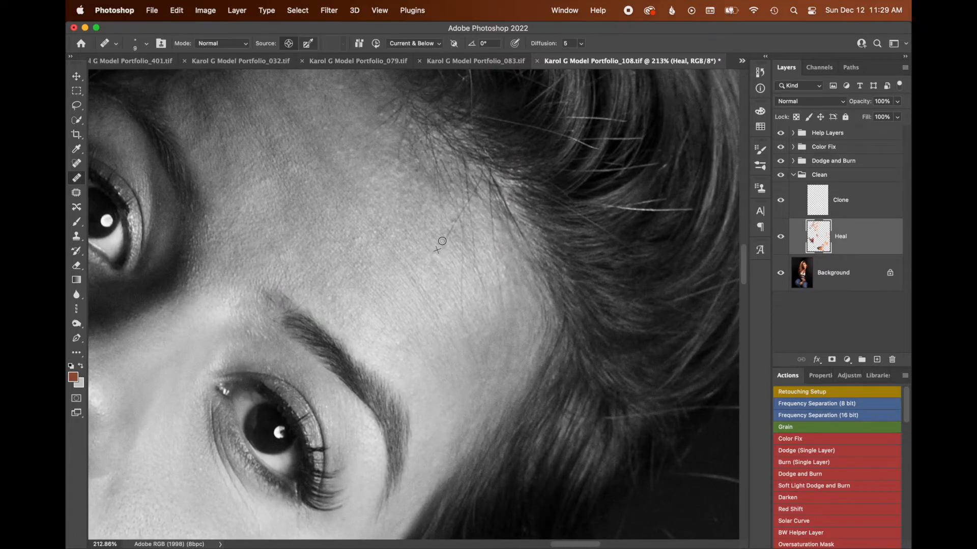
pyautogui.moveTo(442, 242); pyautogui.dragTo(442, 224)
pyautogui.moveTo(481, 282)
pyautogui.mouseDown()
pyautogui.moveTo(455, 266)
pyautogui.moveTo(498, 279)
pyautogui.moveTo(492, 238)
pyautogui.mouseUp()
pyautogui.keyDown('alt'); pyautogui.click(455, 266); pyautogui.keyUp('alt')
pyautogui.moveTo(454, 183); pyautogui.dragTo(544, 265)
# - Rotate the canvas back upright and heal the stray hairs along the hairline above the forehead
pyautogui.press('r')
pyautogui.moveTo(547, 244)
pyautogui.mouseDown()
pyautogui.moveTo(534, 194)
pyautogui.moveTo(423, 188)
pyautogui.mouseUp()
pyautogui.keyDown('alt'); pyautogui.click(390, 249); pyautogui.keyUp('alt')
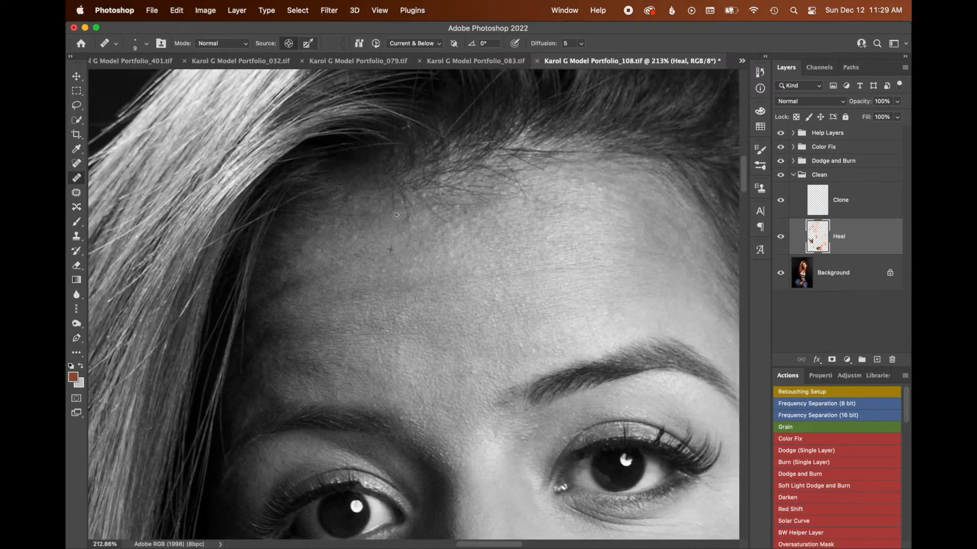
pyautogui.moveTo(525, 201)
pyautogui.mouseDown()
pyautogui.moveTo(550, 193)
pyautogui.moveTo(535, 204)
pyautogui.moveTo(534, 164)
pyautogui.mouseUp()
pyautogui.keyDown('alt'); pyautogui.click(553, 195); pyautogui.keyUp('alt')
pyautogui.moveTo(488, 197); pyautogui.dragTo(477, 196)
pyautogui.keyDown('alt'); pyautogui.click(458, 214); pyautogui.keyUp('alt')
pyautogui.moveTo(462, 200); pyautogui.dragTo(425, 208)
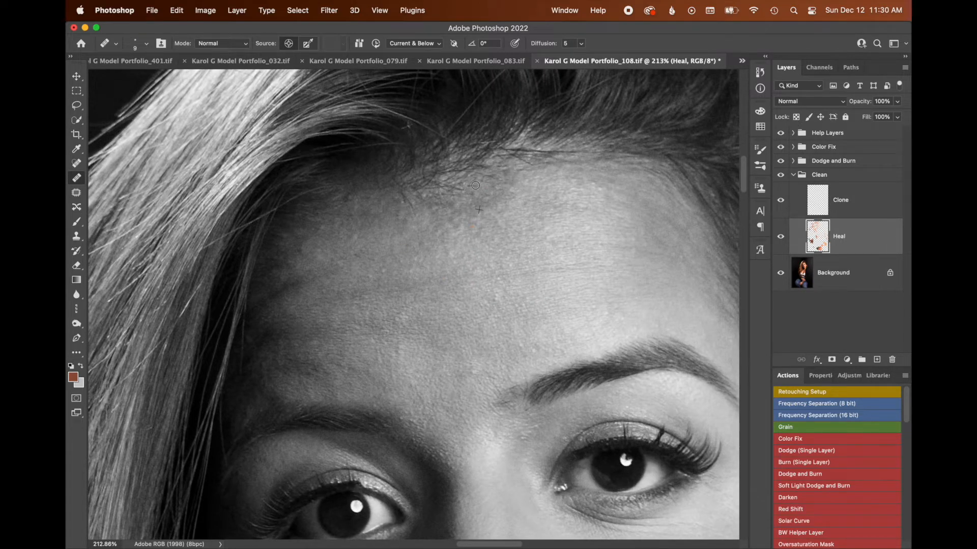
pyautogui.moveTo(475, 186); pyautogui.dragTo(465, 187)
# - Compare the face before and after healing by hiding and showing the Heal layer
pyautogui.moveTo(548, 276)
pyautogui.mouseDown()
pyautogui.moveTo(548, 193)
pyautogui.moveTo(498, 203)
pyautogui.mouseUp()
pyautogui.click(781, 237)
pyautogui.click(780, 238)
# - Heal the spots on the lit cheek beside the earring and toward the jaw with a size 16 Healing Brush
pyautogui.moveTo(599, 302); pyautogui.dragTo(629, 303)
pyautogui.keyDown('alt'); pyautogui.click(617, 312); pyautogui.keyUp('alt')
pyautogui.click(622, 321)
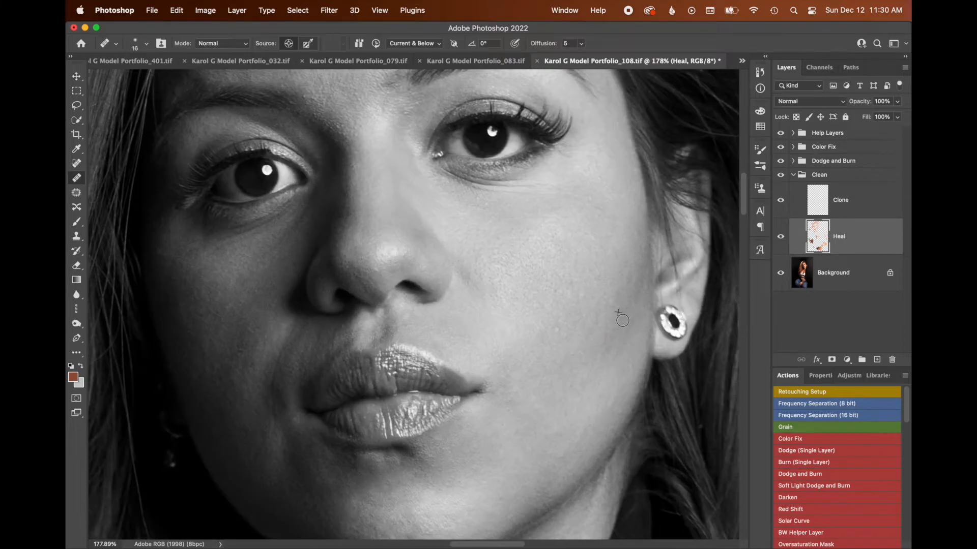
pyautogui.moveTo(563, 311); pyautogui.dragTo(575, 213)
pyautogui.keyDown('alt'); pyautogui.click(554, 328); pyautogui.keyUp('alt')
pyautogui.click(571, 356)
# - Heal the small marks directly beneath the lower lip using skin sampled beside them
pyautogui.moveTo(396, 373); pyautogui.dragTo(430, 355)
pyautogui.keyDown('alt'); pyautogui.click(431, 358); pyautogui.keyUp('alt')
pyautogui.click(444, 343)
pyautogui.keyDown('alt'); pyautogui.click(418, 353); pyautogui.keyUp('alt')
pyautogui.click(425, 345)
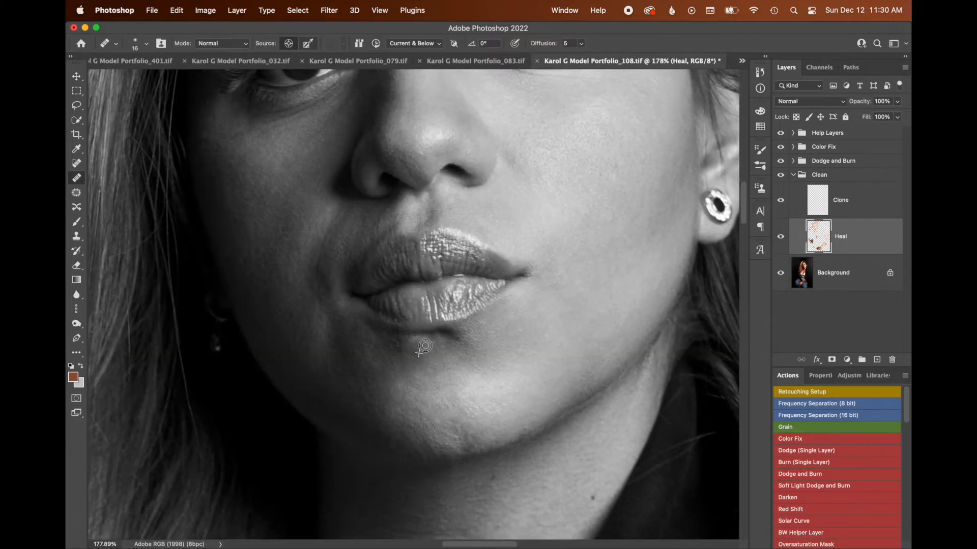
# - Heal the blemishes on the neck above the necklace
pyautogui.moveTo(417, 433); pyautogui.dragTo(585, 127)
pyautogui.moveTo(610, 458); pyautogui.dragTo(476, 473)
pyautogui.click(553, 217)
pyautogui.keyDown('alt'); pyautogui.click(527, 249); pyautogui.keyUp('alt')
pyautogui.click(514, 231)
pyautogui.click(496, 250)
pyautogui.keyDown('alt'); pyautogui.click(568, 268); pyautogui.keyUp('alt')
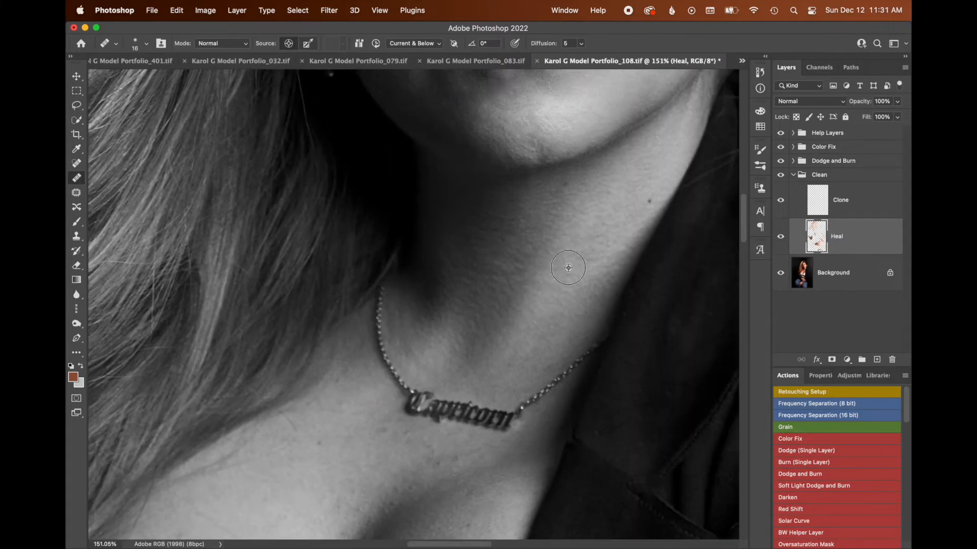
# - Heal the spots on the upper chest between the hair and the white top
pyautogui.moveTo(509, 356); pyautogui.dragTo(634, 164)
pyautogui.keyDown('alt'); pyautogui.click(369, 318); pyautogui.keyUp('alt')
pyautogui.click(360, 352)
pyautogui.click(311, 370)
pyautogui.click(341, 416)
pyautogui.click(323, 439)
pyautogui.click(251, 395)
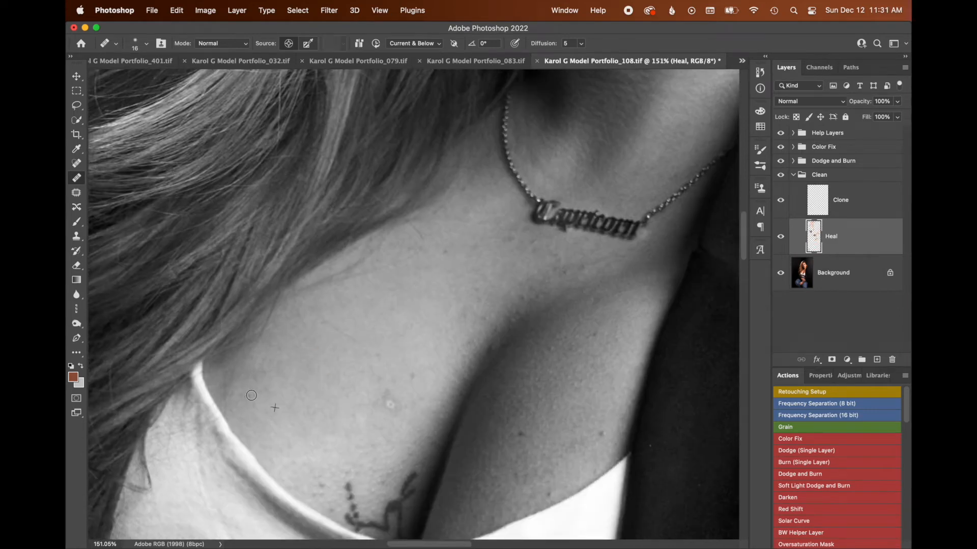
# - Heal the moles and marks on the chest above and beside the tattoo
pyautogui.click(391, 404)
pyautogui.click(382, 355)
pyautogui.click(410, 374)
pyautogui.click(385, 386)
pyautogui.click(323, 476)
# - Heal the marks around the center of the chest below the necklace pendant, resampling nearby skin
pyautogui.keyDown('alt'); pyautogui.click(443, 337); pyautogui.keyUp('alt')
pyautogui.click(523, 432)
pyautogui.keyDown('alt'); pyautogui.click(512, 316); pyautogui.keyUp('alt')
pyautogui.click(496, 327)
# - Inspect the healed upper chest, the skin around the necklace and the whole face
pyautogui.scroll(3, 422, 244)
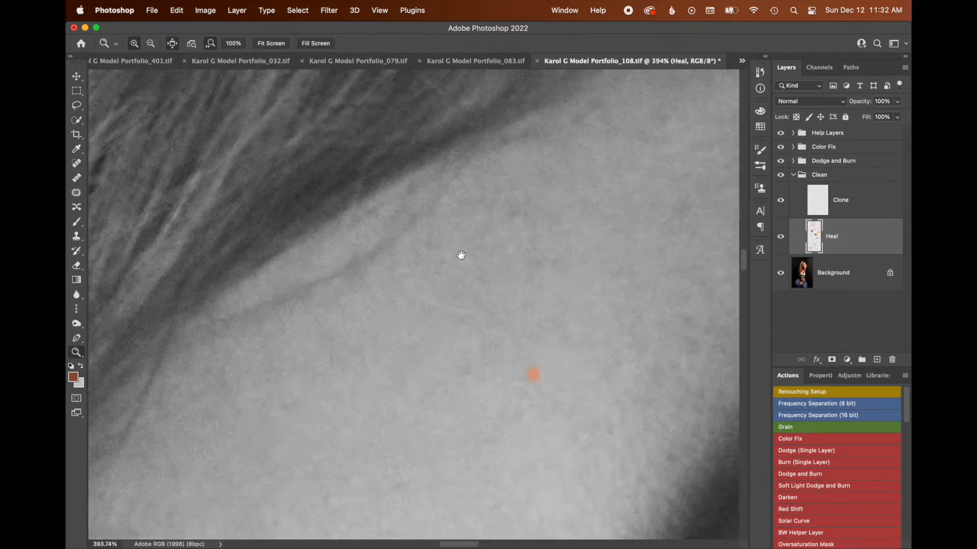
pyautogui.moveTo(390, 271); pyautogui.dragTo(362, 275)
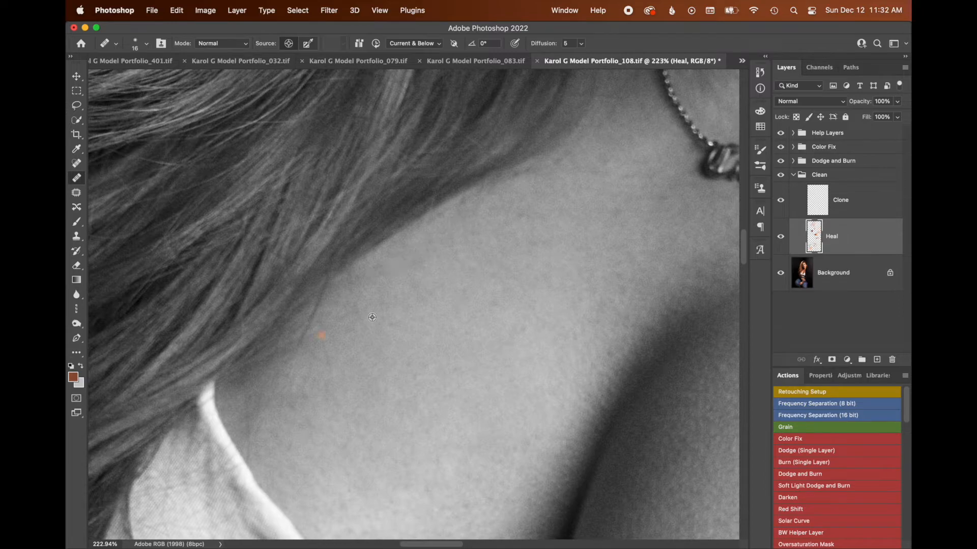
pyautogui.scroll(5, 310, 361)
pyautogui.hscroll(3, 310, 361)
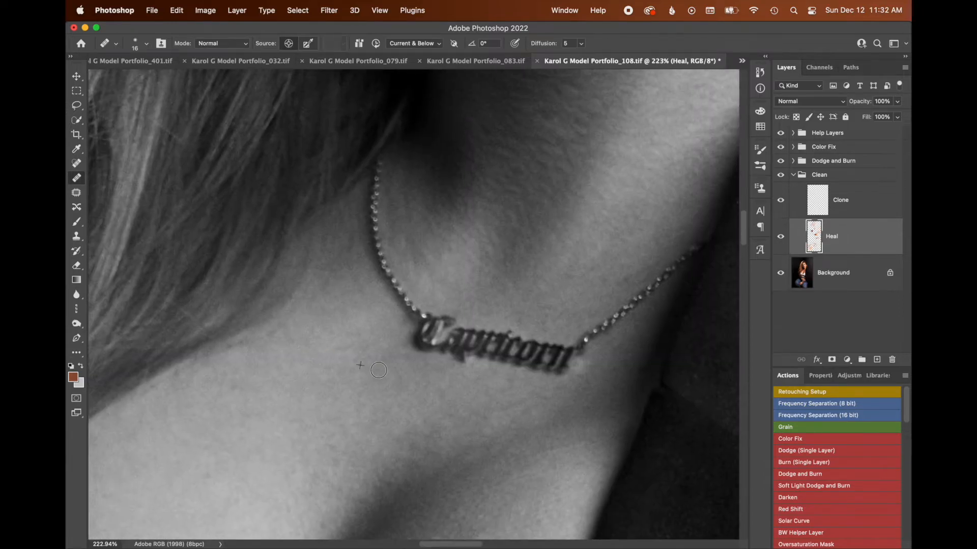
pyautogui.press('z')
pyautogui.moveTo(661, 299); pyautogui.dragTo(361, 388)
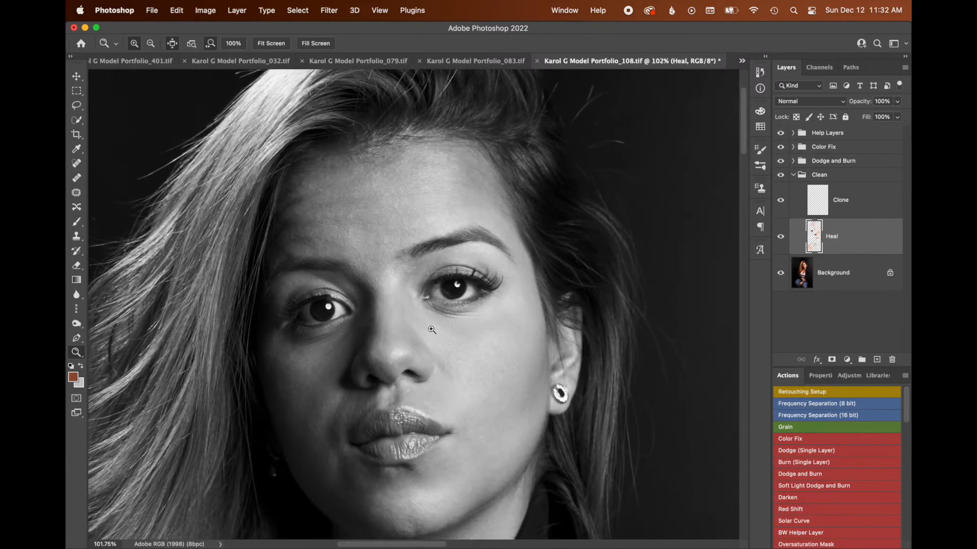
# - Compare the healed portrait with the original Background layer, viewing the whole figure
pyautogui.moveTo(548, 288); pyautogui.dragTo(608, 268)
pyautogui.press('r')
pyautogui.keyDown('alt'); pyautogui.click(780, 275); pyautogui.keyUp('alt')
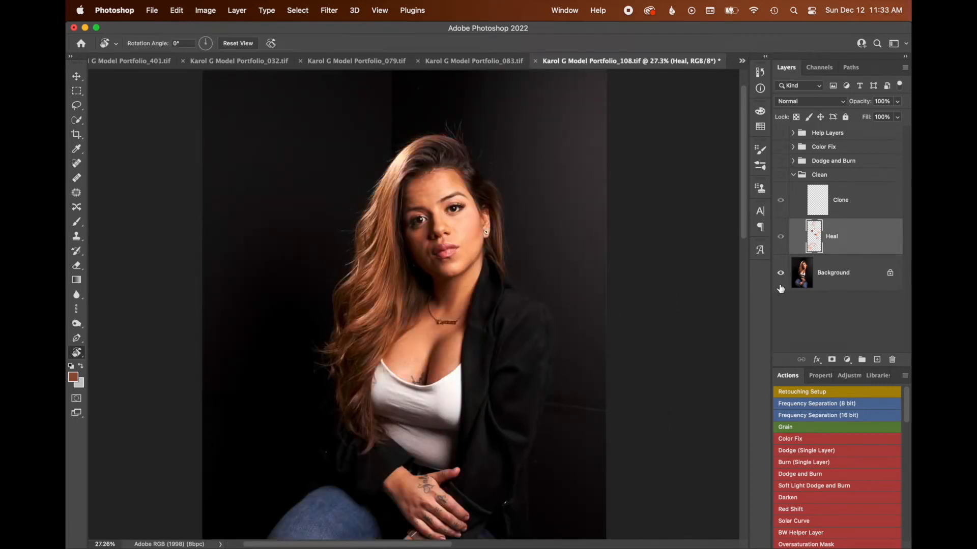
pyautogui.keyDown('alt'); pyautogui.click(780, 283); pyautogui.keyUp('alt')
# - On the Clone layer, even out the forehead skin with the Clone Stamp at 3% flow and check the layer's effect
pyautogui.press('z')
pyautogui.moveTo(446, 218)
pyautogui.mouseDown()
pyautogui.moveTo(538, 157)
pyautogui.moveTo(578, 150)
pyautogui.mouseUp()
pyautogui.click(816, 202)
pyautogui.press('s')
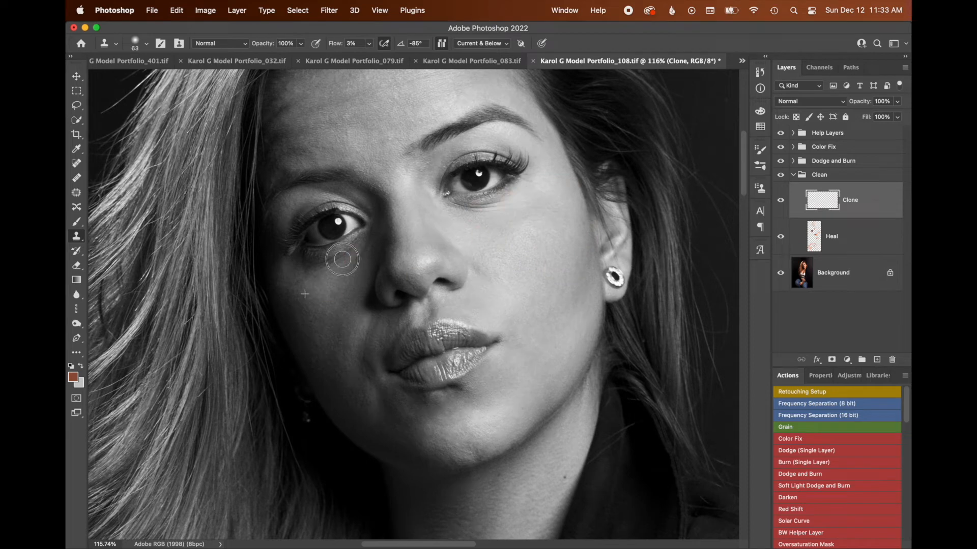
pyautogui.click(781, 200)
pyautogui.click(783, 200)
pyautogui.press('e')
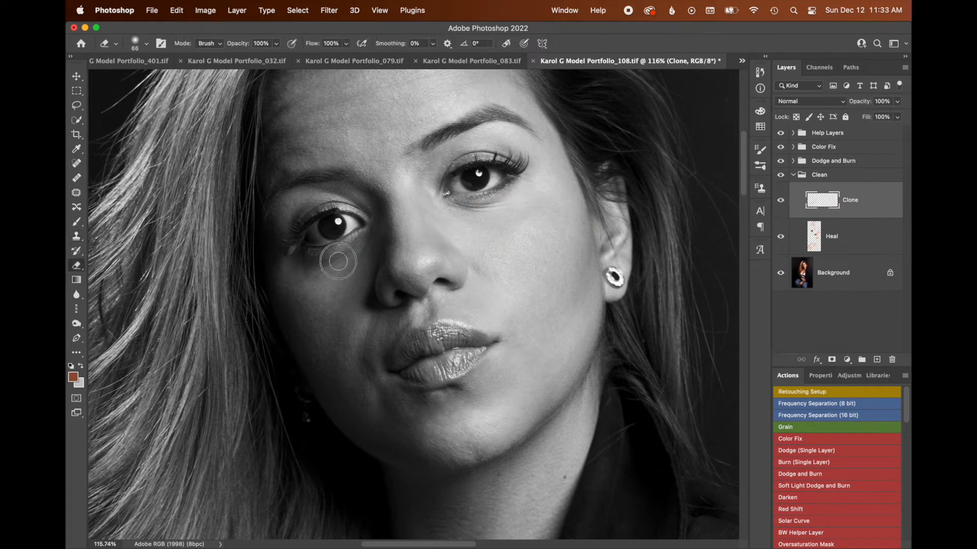
pyautogui.press('s')
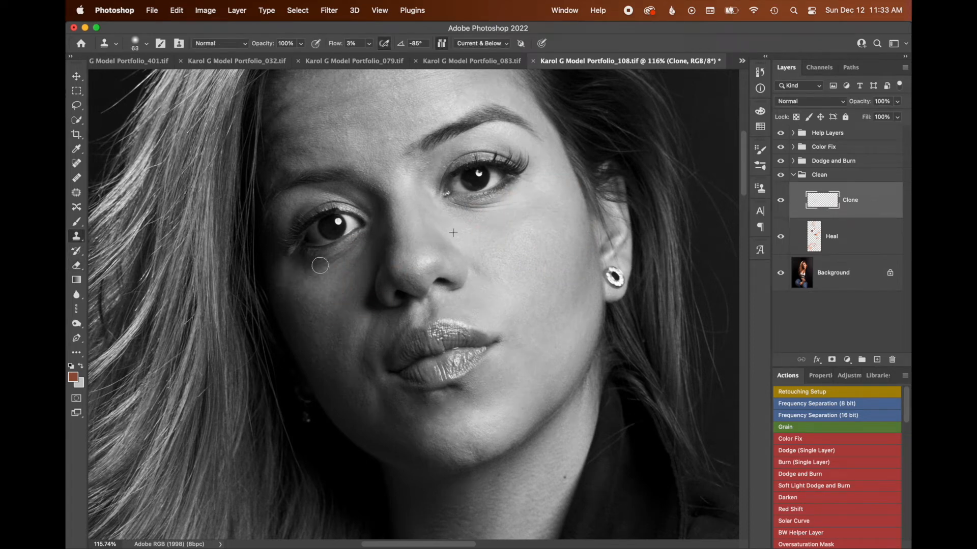
pyautogui.moveTo(470, 229); pyautogui.dragTo(512, 332)
pyautogui.keyDown('alt'); pyautogui.click(402, 189); pyautogui.keyUp('alt')
pyautogui.moveTo(423, 145)
pyautogui.mouseDown()
pyautogui.moveTo(438, 178)
pyautogui.moveTo(410, 163)
pyautogui.mouseUp()
pyautogui.click(782, 200)
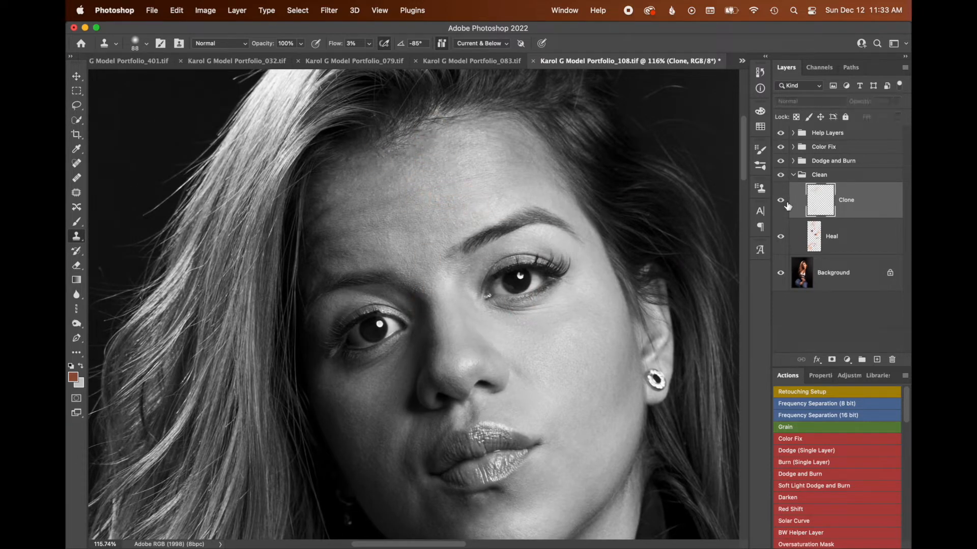
pyautogui.click(782, 200)
# - Clone over the uneven details around the mouth on the Clone layer
pyautogui.moveTo(659, 231); pyautogui.dragTo(635, 104)
pyautogui.moveTo(465, 328); pyautogui.dragTo(503, 296)
pyautogui.moveTo(441, 314)
pyautogui.mouseDown()
pyautogui.moveTo(407, 333)
pyautogui.moveTo(406, 314)
pyautogui.moveTo(443, 305)
pyautogui.mouseUp()
# - Clone the dark backdrop over the flyaway hairs above the head with the Clone Stamp at 15% flow
pyautogui.press('z')
pyautogui.moveTo(590, 306)
pyautogui.mouseDown()
pyautogui.moveTo(466, 306)
pyautogui.moveTo(474, 306)
pyautogui.mouseUp()
pyautogui.moveTo(643, 314)
pyautogui.mouseDown()
pyautogui.moveTo(488, 265)
pyautogui.moveTo(501, 279)
pyautogui.mouseUp()
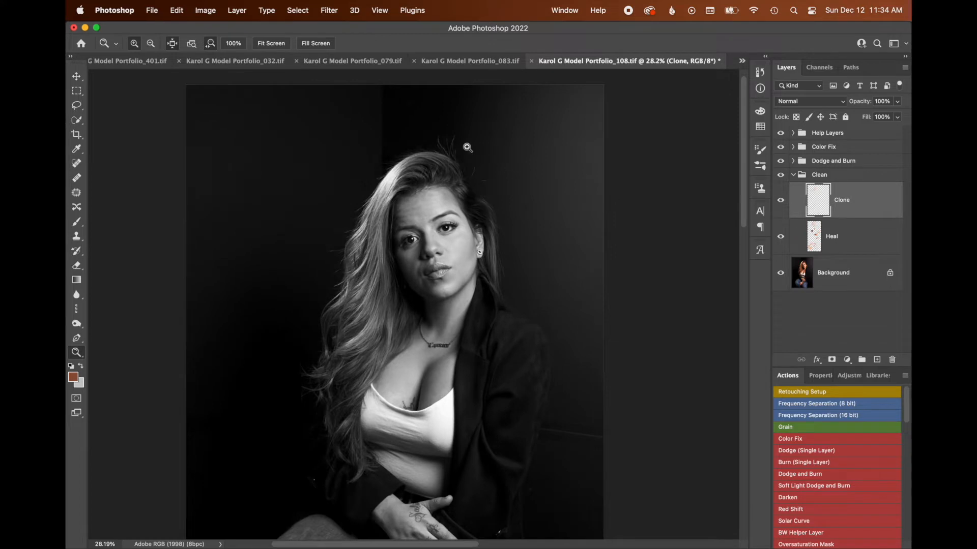
pyautogui.press('s')
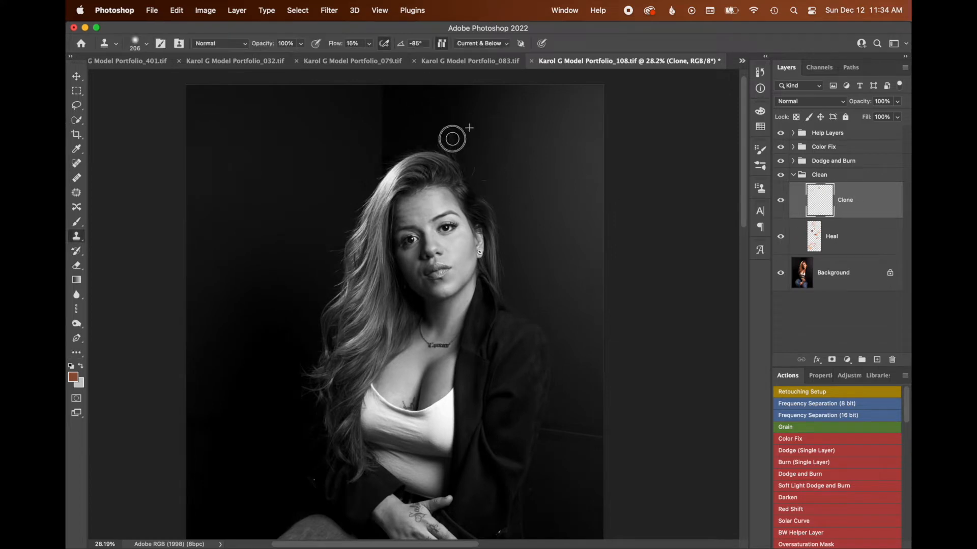
pyautogui.moveTo(452, 139)
pyautogui.mouseDown()
pyautogui.moveTo(460, 144)
pyautogui.moveTo(444, 152)
pyautogui.moveTo(482, 177)
pyautogui.mouseUp()
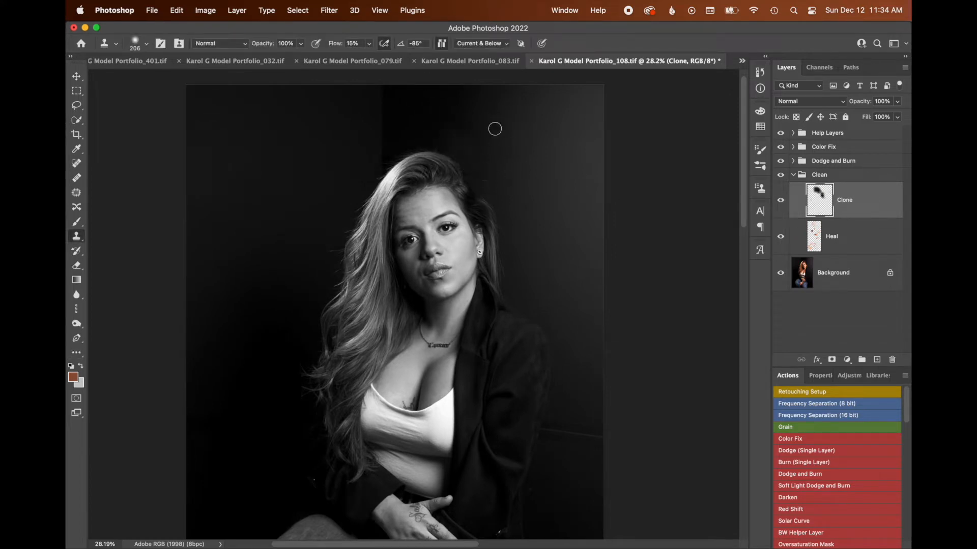
# - Clone out the stray strands along the outer edge of the long hair, from the crown down to the elbow
pyautogui.moveTo(373, 175); pyautogui.dragTo(358, 213)
pyautogui.moveTo(327, 252); pyautogui.dragTo(329, 291)
pyautogui.keyDown('alt'); pyautogui.click(308, 285); pyautogui.keyUp('alt')
pyautogui.moveTo(339, 281); pyautogui.dragTo(326, 283)
pyautogui.moveTo(298, 353); pyautogui.dragTo(315, 408)
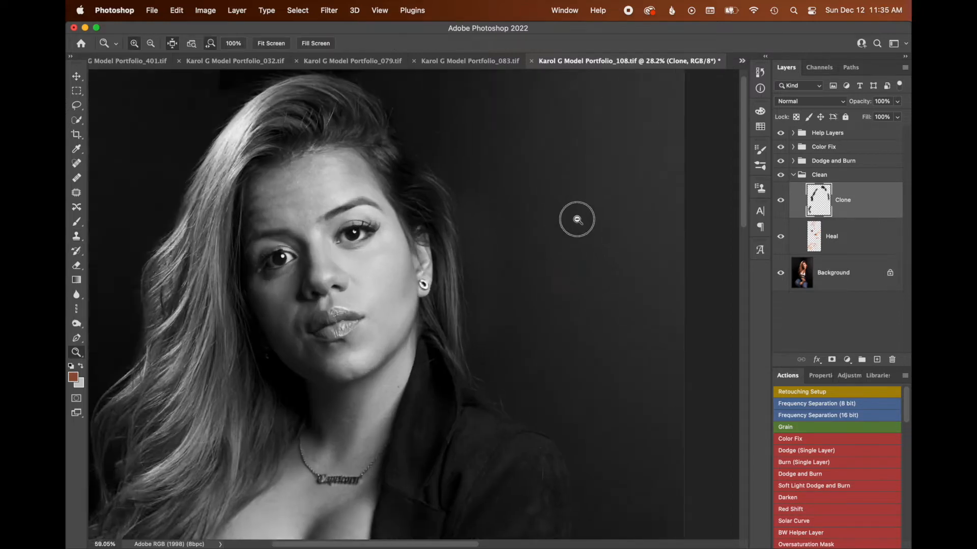
# - On the Heal layer, heal the stray hairs against the backdrop beside the earring
pyautogui.scroll(5, 529, 224)
pyautogui.scroll(5, 478, 204)
pyautogui.press('e')
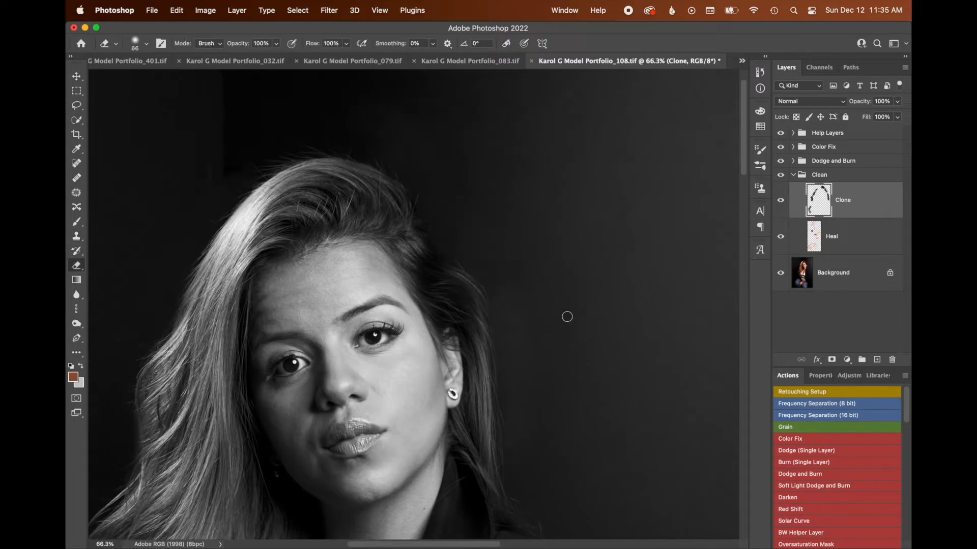
pyautogui.scroll(-5, 547, 335)
pyautogui.press('j')
pyautogui.hotkey('alt', '[')
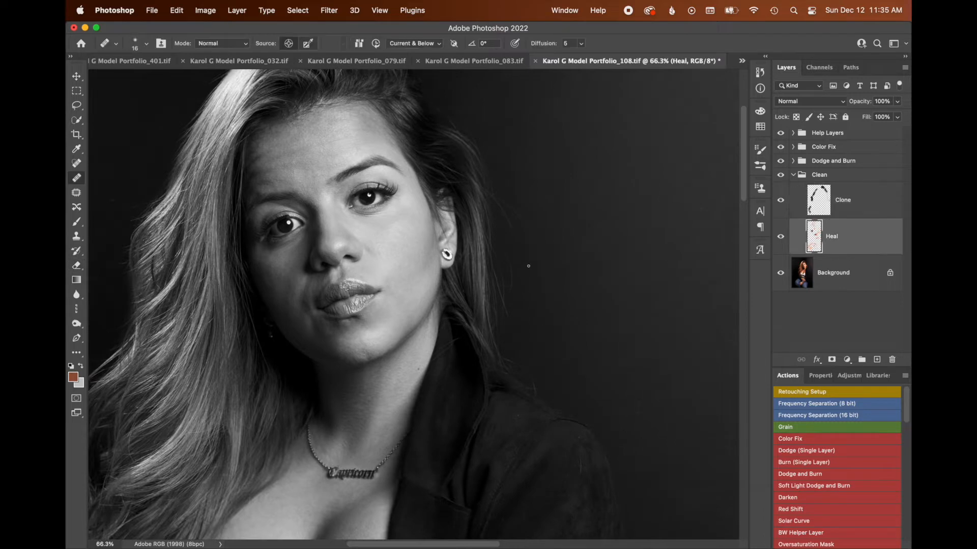
pyautogui.scroll(4, 528, 264)
pyautogui.keyDown('alt'); pyautogui.click(485, 400); pyautogui.keyUp('alt')
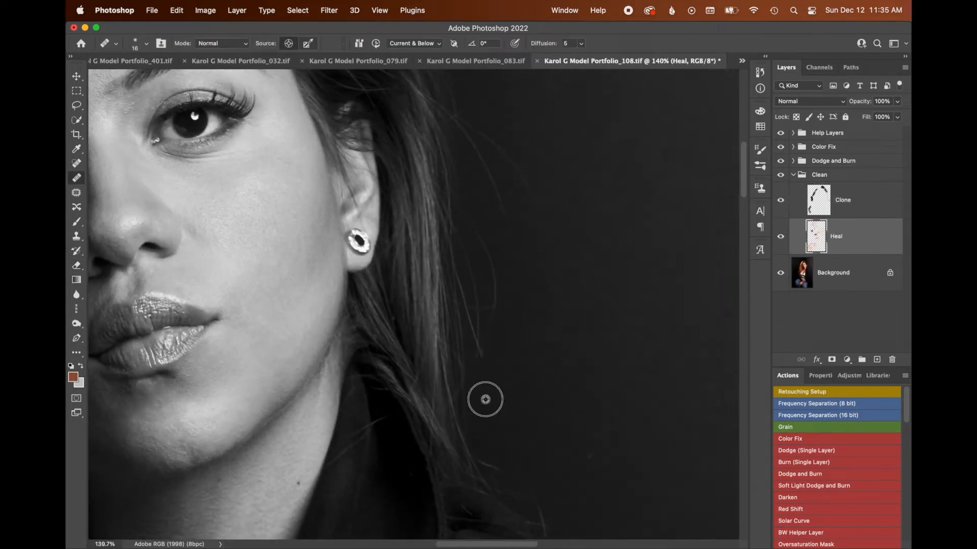
pyautogui.moveTo(487, 373)
pyautogui.mouseDown()
pyautogui.moveTo(478, 369)
pyautogui.moveTo(469, 217)
pyautogui.moveTo(486, 248)
pyautogui.mouseUp()
# - Heal the remaining loose strands along the hair edge beside the ear, resampling nearby backdrop
pyautogui.keyDown('alt'); pyautogui.click(511, 312); pyautogui.keyUp('alt')
pyautogui.keyDown('alt'); pyautogui.click(476, 215); pyautogui.keyUp('alt')
pyautogui.keyDown('alt'); pyautogui.click(498, 337); pyautogui.keyUp('alt')
pyautogui.moveTo(485, 335); pyautogui.dragTo(481, 310)
pyautogui.moveTo(483, 318)
pyautogui.mouseDown()
pyautogui.moveTo(471, 334)
pyautogui.moveTo(475, 300)
pyautogui.moveTo(455, 227)
pyautogui.mouseUp()
pyautogui.moveTo(475, 356); pyautogui.dragTo(466, 306)
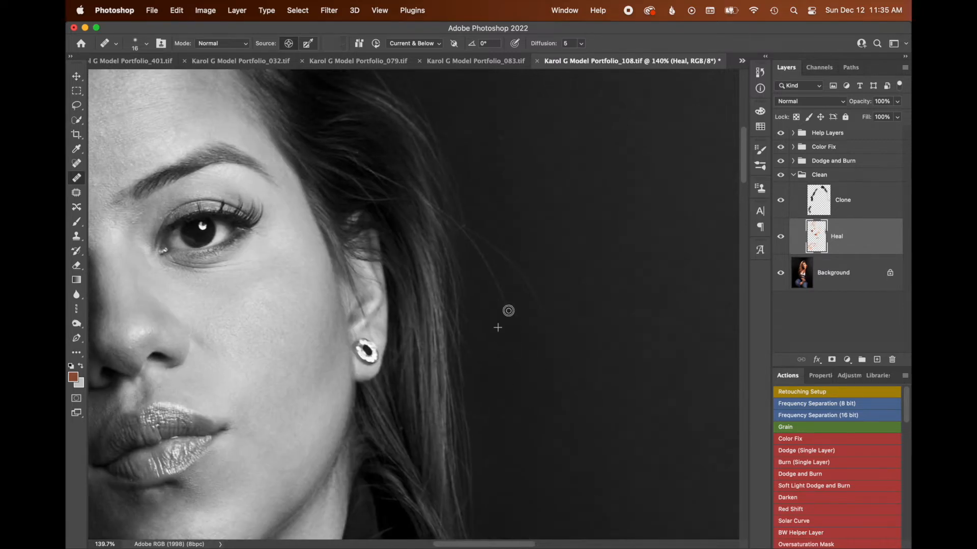
# - Heal the long stray hair that crosses the backdrop at eye level beside the head
pyautogui.keyDown('alt'); pyautogui.click(555, 277); pyautogui.keyUp('alt')
pyautogui.moveTo(539, 303)
pyautogui.mouseDown()
pyautogui.moveTo(489, 242)
pyautogui.moveTo(477, 210)
pyautogui.mouseUp()
pyautogui.keyDown('alt'); pyautogui.click(525, 267); pyautogui.keyUp('alt')
pyautogui.keyDown('alt'); pyautogui.click(499, 221); pyautogui.keyUp('alt')
# - On the Clone layer, clone dark backdrop over the fine flyaway hairs along the top and bright side of the head
pyautogui.scroll(5, 477, 210)
pyautogui.hscroll(-4, 476, 210)
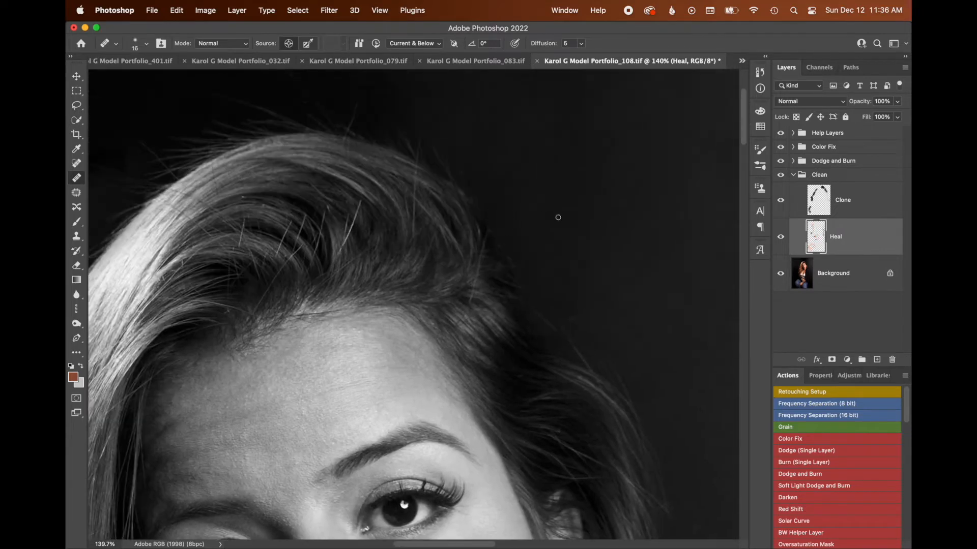
pyautogui.scroll(4, 560, 217)
pyautogui.hscroll(-6, 560, 217)
pyautogui.press(']')
pyautogui.press(']')
pyautogui.press(']')
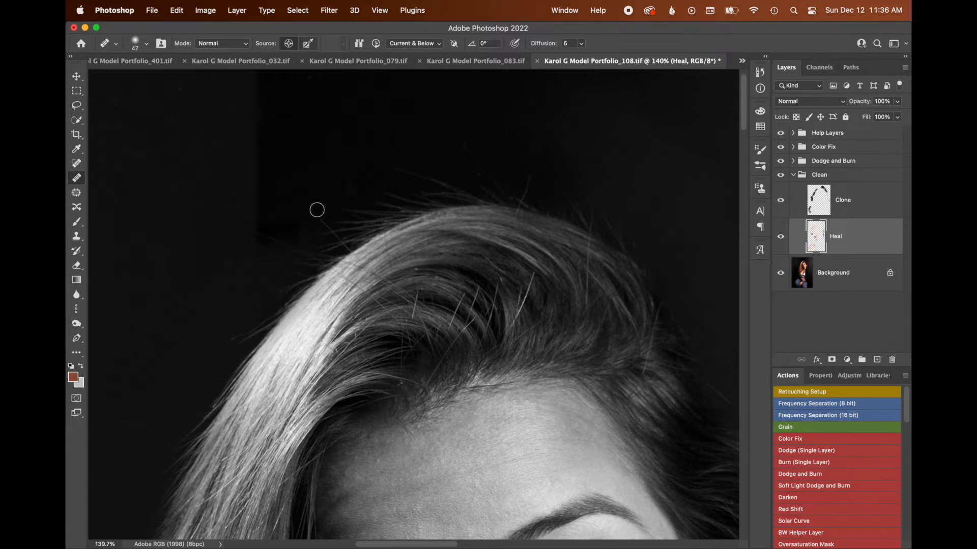
pyautogui.press('s')
pyautogui.hotkey('alt', ']')
pyautogui.keyDown('alt'); pyautogui.click(343, 177); pyautogui.keyUp('alt')
pyautogui.moveTo(369, 210)
pyautogui.mouseDown()
pyautogui.moveTo(424, 173)
pyautogui.moveTo(411, 201)
pyautogui.mouseUp()
pyautogui.moveTo(356, 219)
pyautogui.mouseDown()
pyautogui.moveTo(301, 259)
pyautogui.moveTo(237, 333)
pyautogui.mouseUp()
pyautogui.keyDown('alt'); pyautogui.click(474, 158); pyautogui.keyUp('alt')
pyautogui.moveTo(514, 190)
pyautogui.mouseDown()
pyautogui.moveTo(536, 180)
pyautogui.moveTo(393, 196)
pyautogui.moveTo(593, 218)
pyautogui.moveTo(494, 193)
pyautogui.mouseUp()
# - Compare the cleaned color portrait with the original Background layer in full view
pyautogui.press('z')
pyautogui.moveTo(691, 183); pyautogui.dragTo(618, 213)
pyautogui.press('super+0')
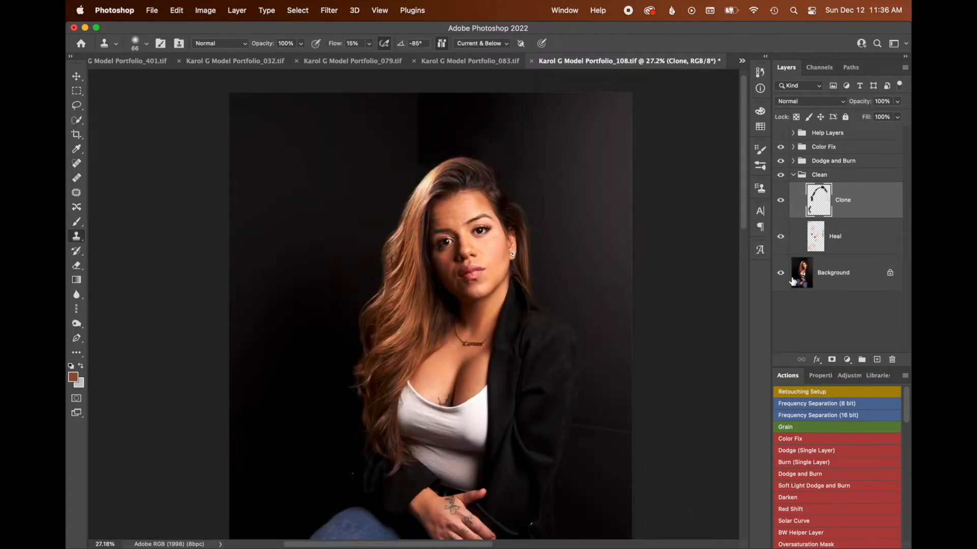
pyautogui.keyDown('alt'); pyautogui.click(780, 273); pyautogui.keyUp('alt')
pyautogui.keyDown('alt'); pyautogui.click(780, 274); pyautogui.keyUp('alt')
pyautogui.keyDown('alt'); pyautogui.click(780, 274); pyautogui.keyUp('alt')
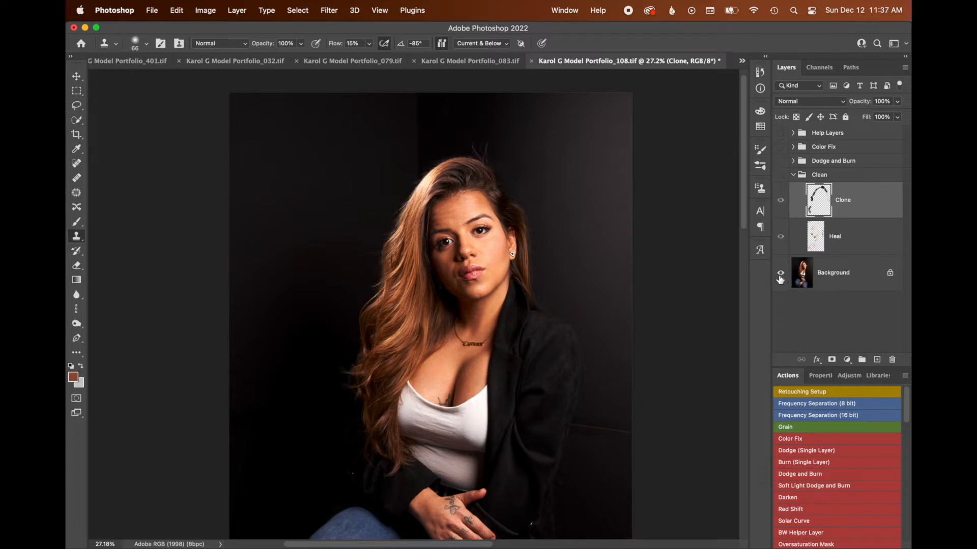
pyautogui.keyDown('alt'); pyautogui.click(780, 278); pyautogui.keyUp('alt')
pyautogui.keyDown('alt'); pyautogui.click(780, 278); pyautogui.keyUp('alt')
pyautogui.keyDown('alt'); pyautogui.click(781, 279); pyautogui.keyUp('alt')
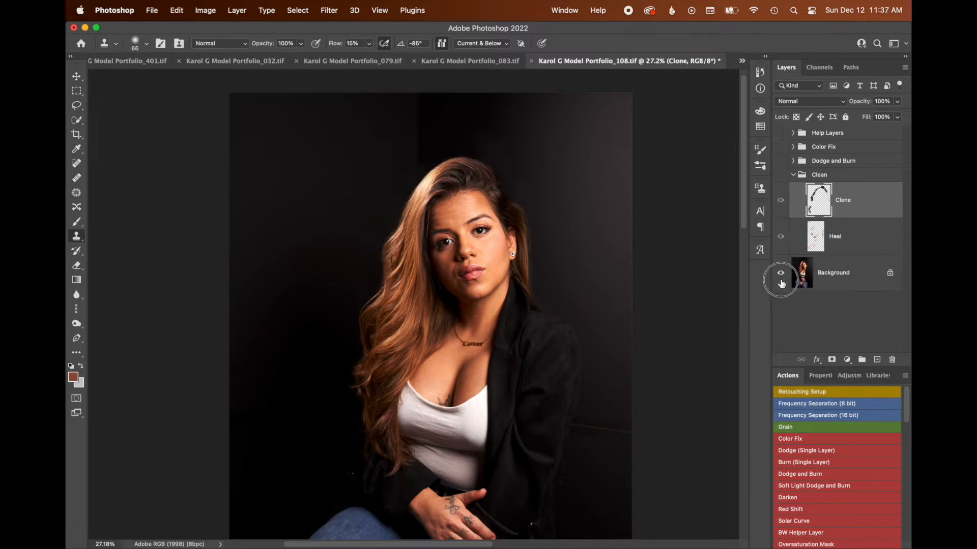
pyautogui.keyDown('alt'); pyautogui.click(781, 279); pyautogui.keyUp('alt')
pyautogui.keyDown('alt'); pyautogui.click(780, 283); pyautogui.keyUp('alt')
pyautogui.keyDown('alt'); pyautogui.click(780, 285); pyautogui.keyUp('alt')
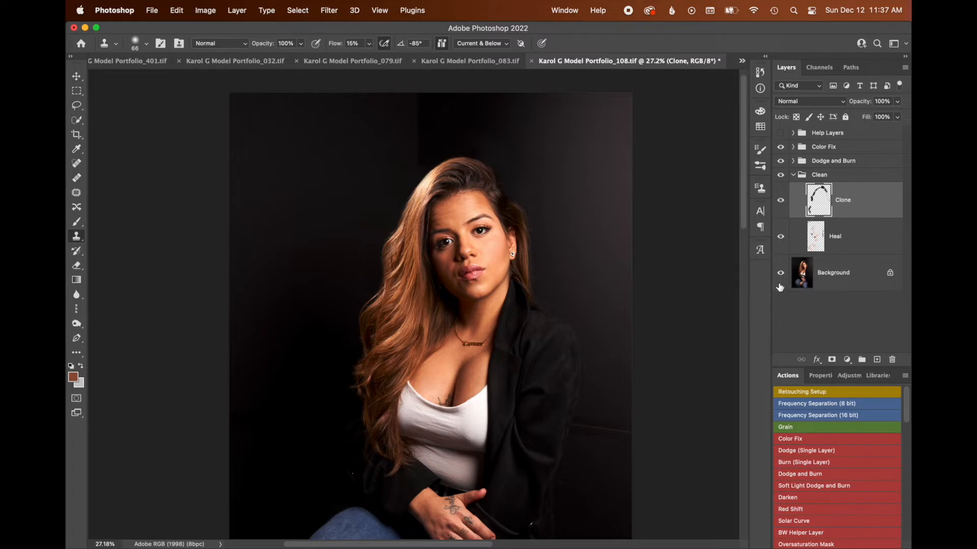
# - Collapse the Clean group, expand the Dodge and Burn group and select the Dodge layer's mask
pyautogui.click(793, 175)
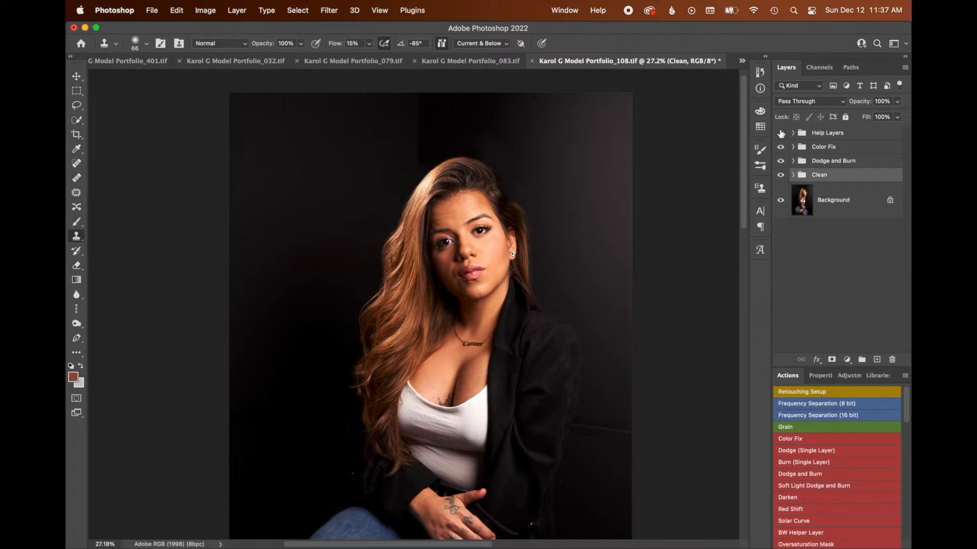
pyautogui.click(793, 161)
pyautogui.click(847, 231)
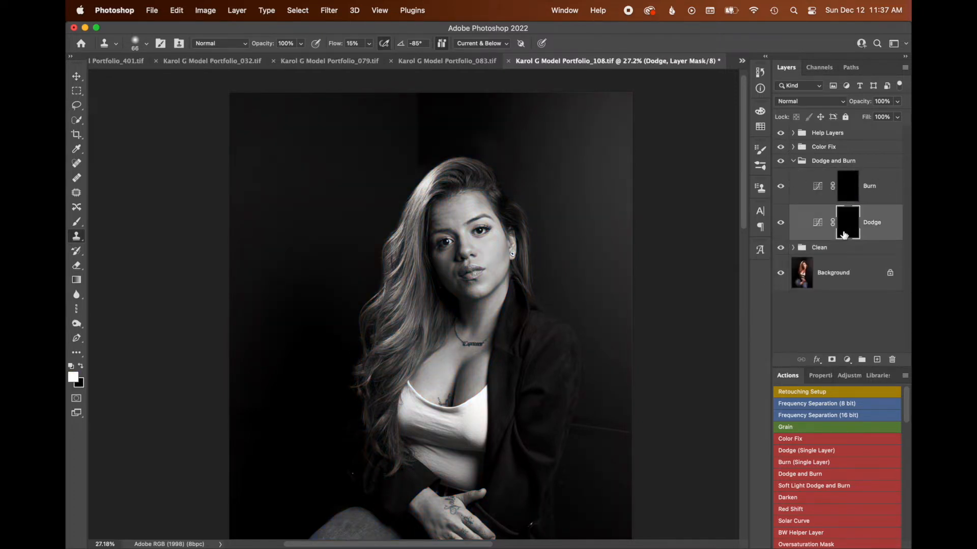
# - Dodge the uneven patches on the cheek near the ear and below the eye with a white brush at 2% flow
pyautogui.press('z')
pyautogui.moveTo(490, 254); pyautogui.dragTo(493, 294)
pyautogui.press('b')
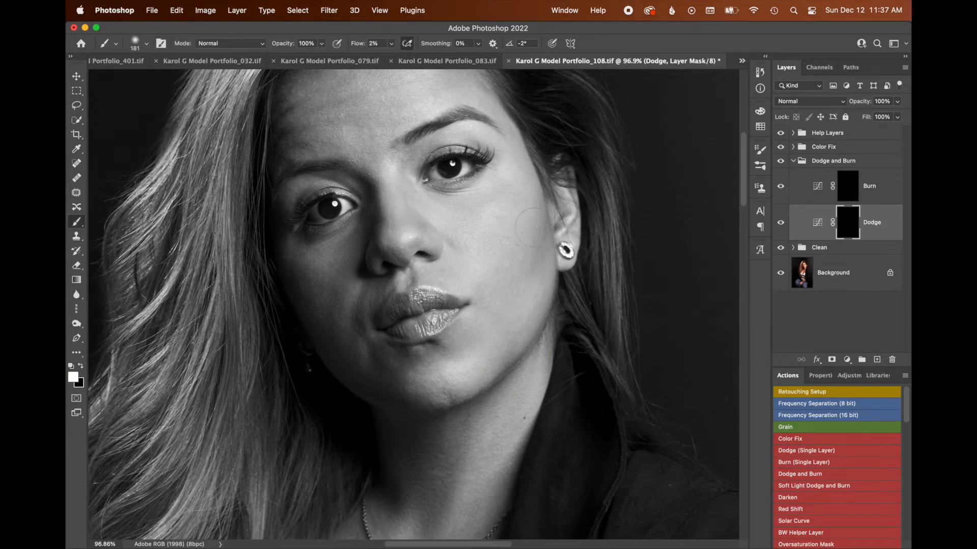
pyautogui.moveTo(538, 232)
pyautogui.mouseDown()
pyautogui.moveTo(505, 234)
pyautogui.moveTo(494, 250)
pyautogui.moveTo(481, 198)
pyautogui.moveTo(468, 200)
pyautogui.mouseUp()
pyautogui.moveTo(454, 241); pyautogui.dragTo(450, 244)
# - Dodge the small dark patches on the forehead and the temple beside the eyebrow, using a smaller brush
pyautogui.scroll(5, 488, 366)
pyautogui.hscroll(-4, 488, 366)
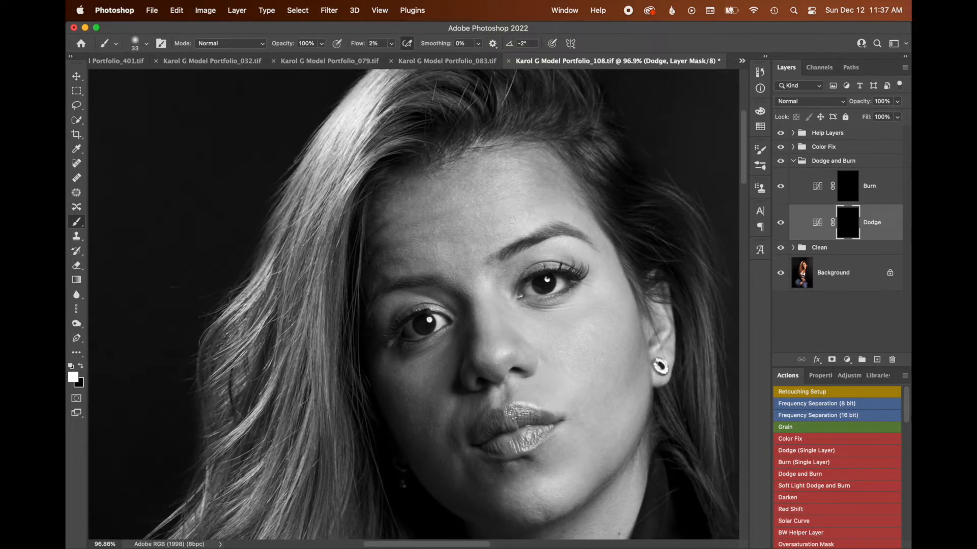
pyautogui.press('z')
pyautogui.moveTo(544, 186)
pyautogui.mouseDown()
pyautogui.moveTo(568, 189)
pyautogui.moveTo(601, 282)
pyautogui.moveTo(563, 354)
pyautogui.moveTo(464, 213)
pyautogui.moveTo(508, 208)
pyautogui.mouseUp()
pyautogui.press('r')
pyautogui.press('b')
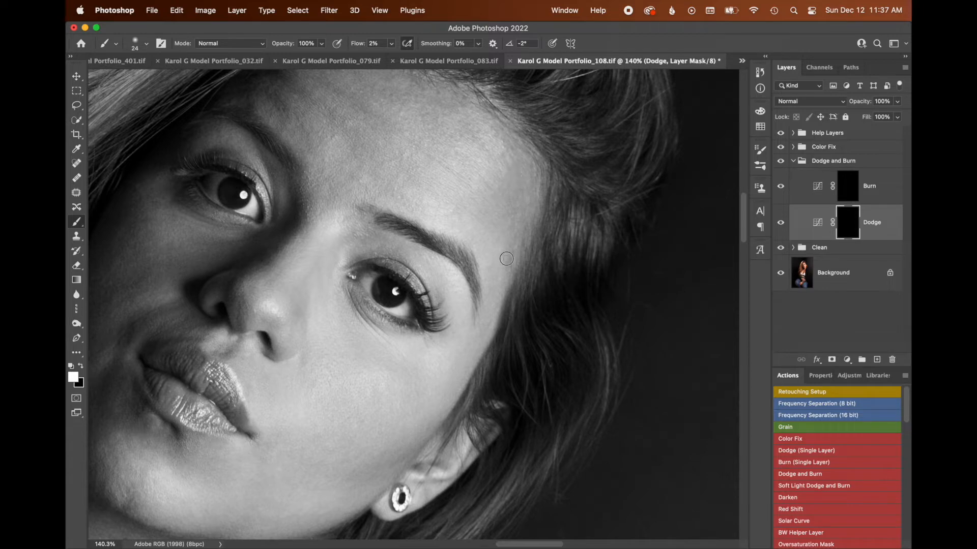
pyautogui.moveTo(462, 322); pyautogui.dragTo(533, 245)
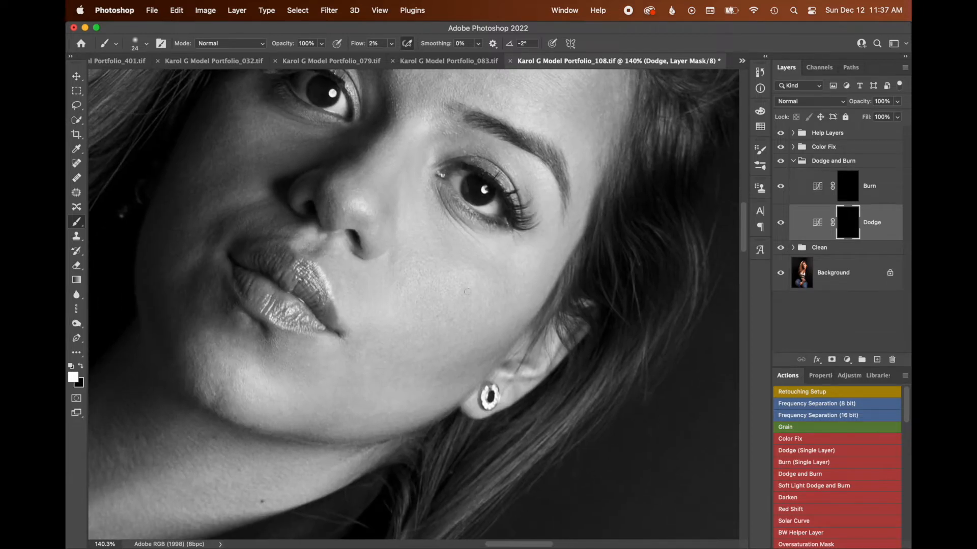
# - Dodge the dark patches on the bright cheek beside the nose
pyautogui.hscroll(-4, 458, 293)
pyautogui.scroll(2, 458, 293)
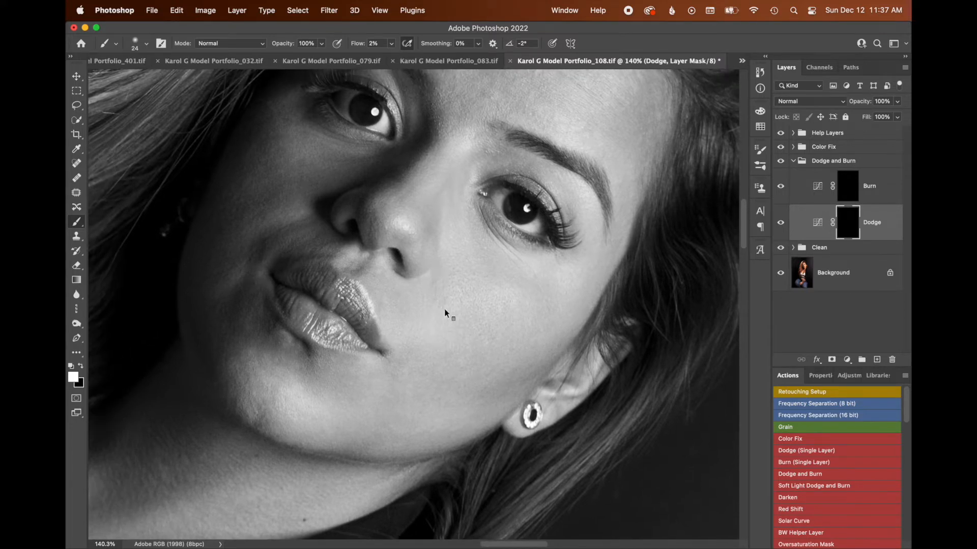
pyautogui.moveTo(444, 309); pyautogui.dragTo(436, 302)
pyautogui.moveTo(440, 210); pyautogui.dragTo(374, 240)
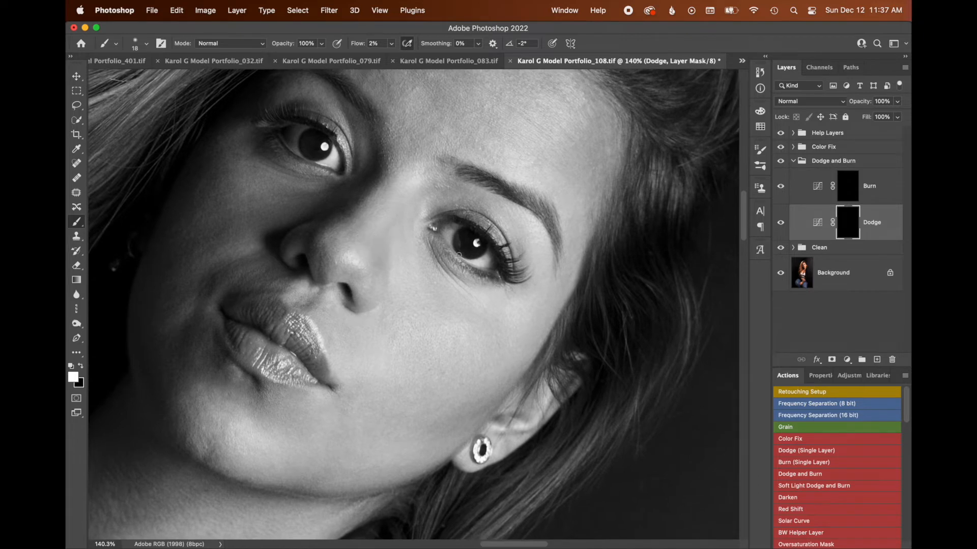
# - Dodge the dark spots around both eyes, covering the inner corners, eyelid and lower lid on the Dodge mask
pyautogui.moveTo(446, 252)
pyautogui.mouseDown()
pyautogui.moveTo(475, 243)
pyautogui.moveTo(445, 236)
pyautogui.mouseUp()
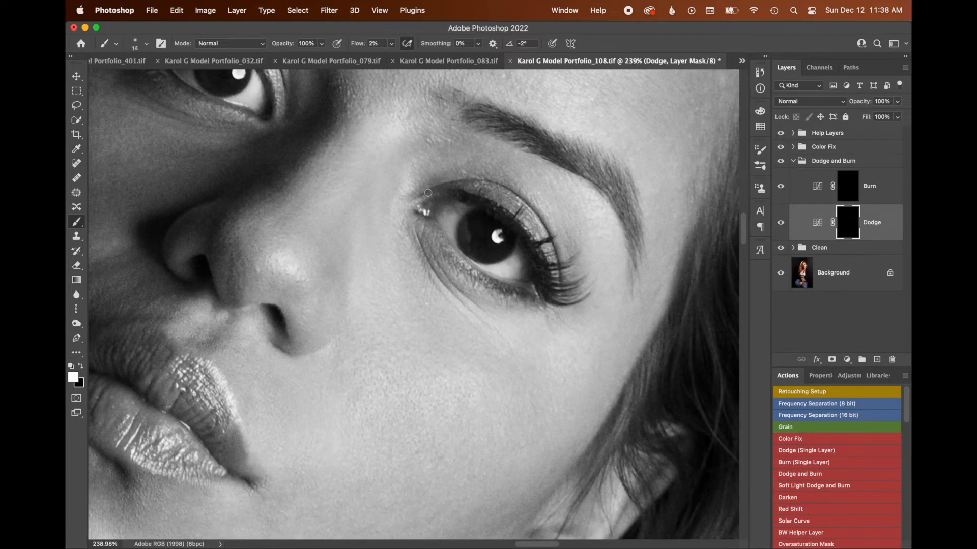
pyautogui.moveTo(409, 194)
pyautogui.mouseDown()
pyautogui.moveTo(414, 184)
pyautogui.moveTo(410, 201)
pyautogui.moveTo(422, 200)
pyautogui.mouseUp()
pyautogui.moveTo(529, 212)
pyautogui.mouseDown()
pyautogui.moveTo(540, 244)
pyautogui.moveTo(529, 204)
pyautogui.mouseUp()
pyautogui.moveTo(507, 276)
pyautogui.mouseDown()
pyautogui.moveTo(474, 270)
pyautogui.moveTo(452, 213)
pyautogui.moveTo(464, 218)
pyautogui.moveTo(477, 261)
pyautogui.moveTo(506, 255)
pyautogui.moveTo(482, 267)
pyautogui.moveTo(462, 216)
pyautogui.moveTo(501, 269)
pyautogui.mouseUp()
pyautogui.moveTo(418, 262)
pyautogui.mouseDown()
pyautogui.moveTo(474, 291)
pyautogui.moveTo(546, 296)
pyautogui.mouseUp()
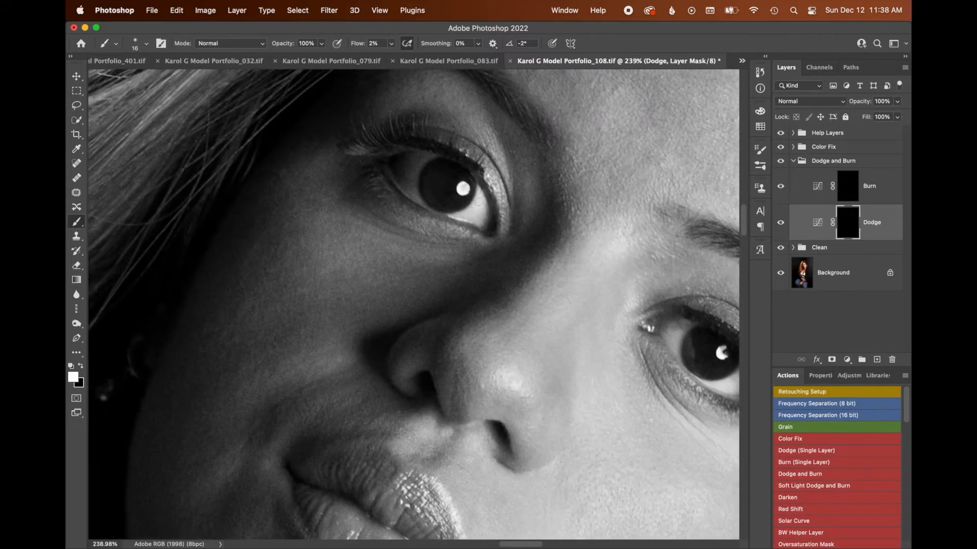
pyautogui.moveTo(478, 221)
pyautogui.mouseDown()
pyautogui.moveTo(466, 205)
pyautogui.moveTo(446, 213)
pyautogui.moveTo(431, 179)
pyautogui.moveTo(417, 165)
pyautogui.moveTo(408, 170)
pyautogui.moveTo(410, 186)
pyautogui.moveTo(432, 187)
pyautogui.moveTo(466, 205)
pyautogui.mouseUp()
# - Dodge the dark patches beside the upper lip and around the mouth corner with a 16–20 px brush at 2% flow
pyautogui.press('r')
pyautogui.moveTo(450, 287); pyautogui.dragTo(403, 166)
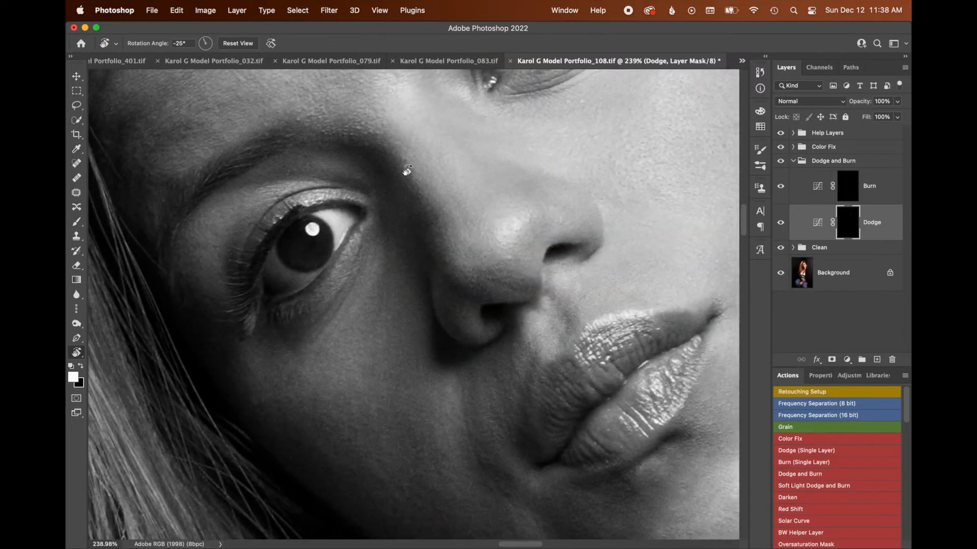
pyautogui.moveTo(447, 388); pyautogui.dragTo(423, 225)
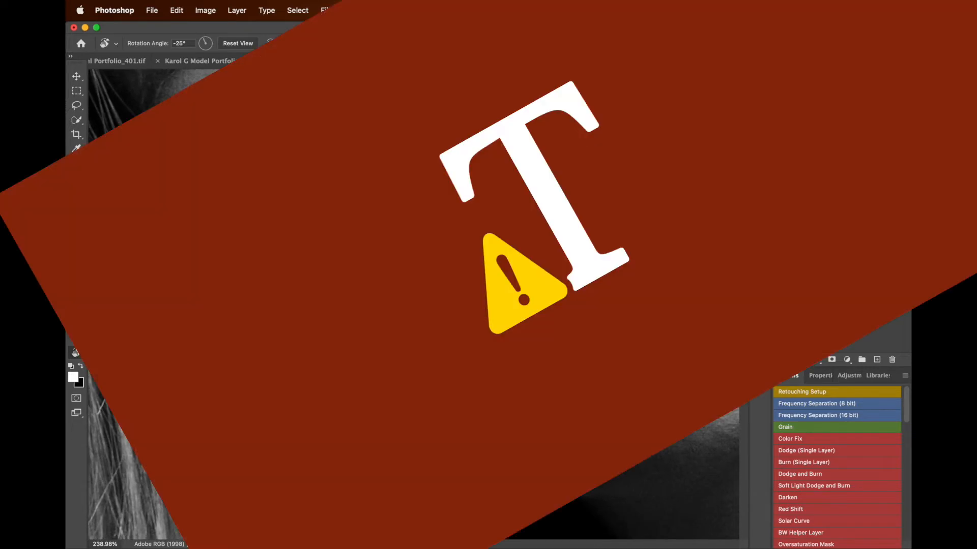
pyautogui.press('b')
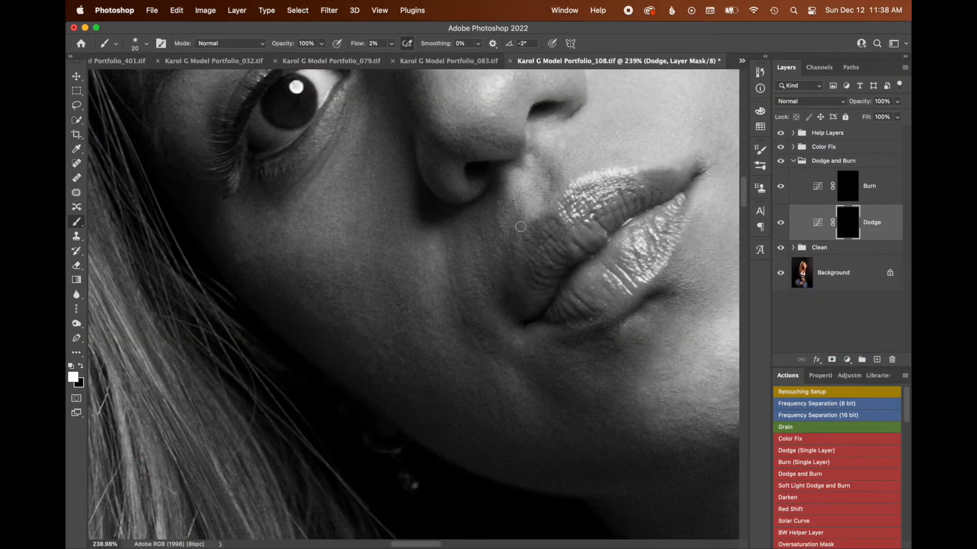
pyautogui.moveTo(520, 227); pyautogui.dragTo(517, 226)
pyautogui.moveTo(623, 279); pyautogui.dragTo(518, 225)
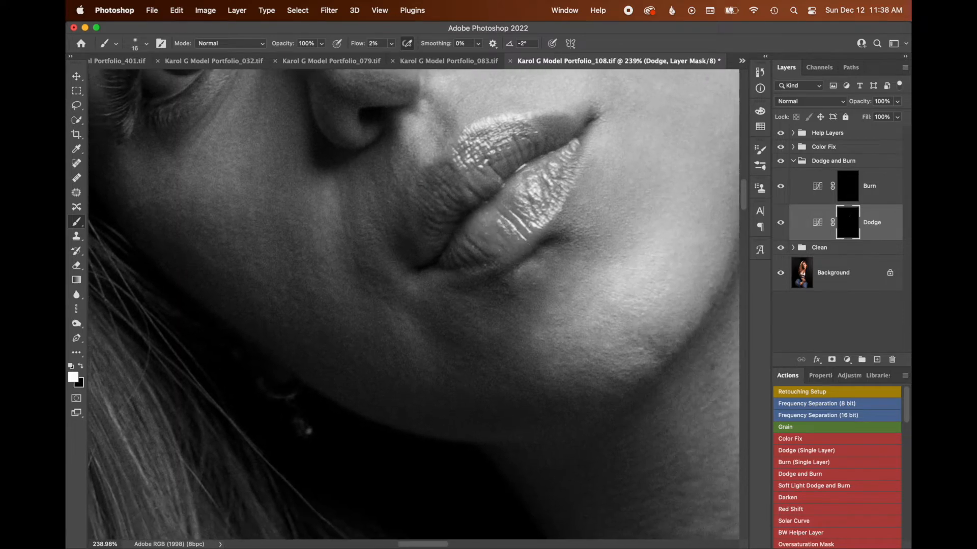
pyautogui.moveTo(607, 344); pyautogui.dragTo(636, 325)
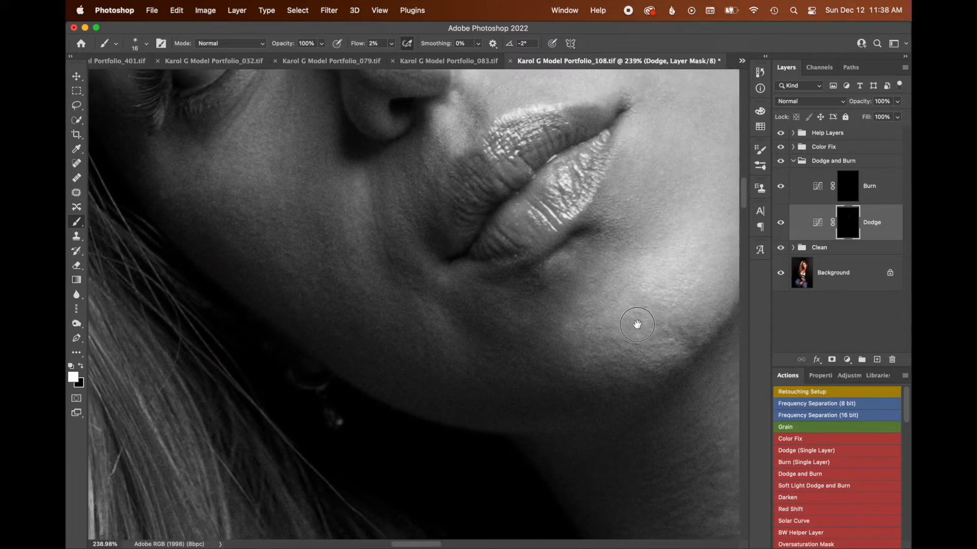
pyautogui.moveTo(625, 198); pyautogui.dragTo(601, 231)
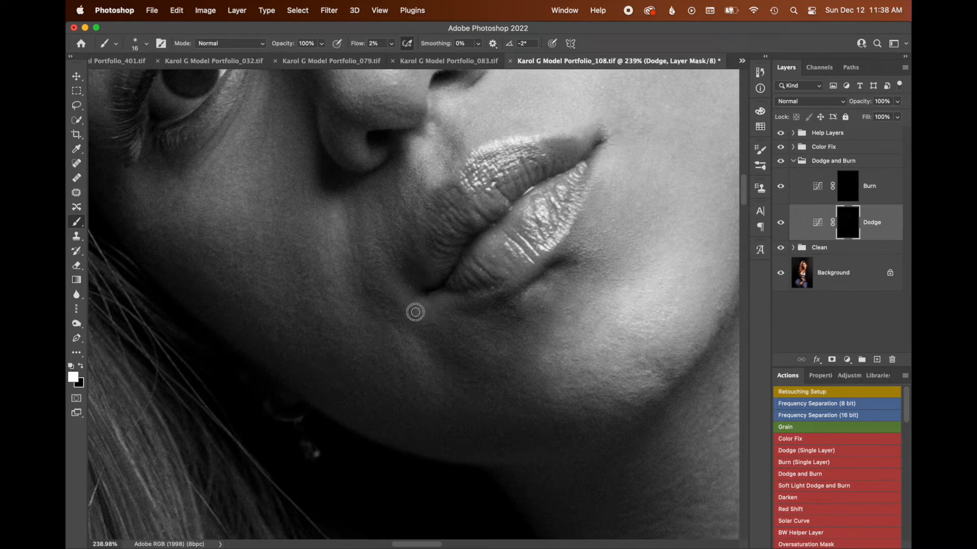
# - Dodge the dark patches along the shadowed jaw and lower cheek with a 16 px brush
pyautogui.moveTo(420, 316); pyautogui.dragTo(532, 235)
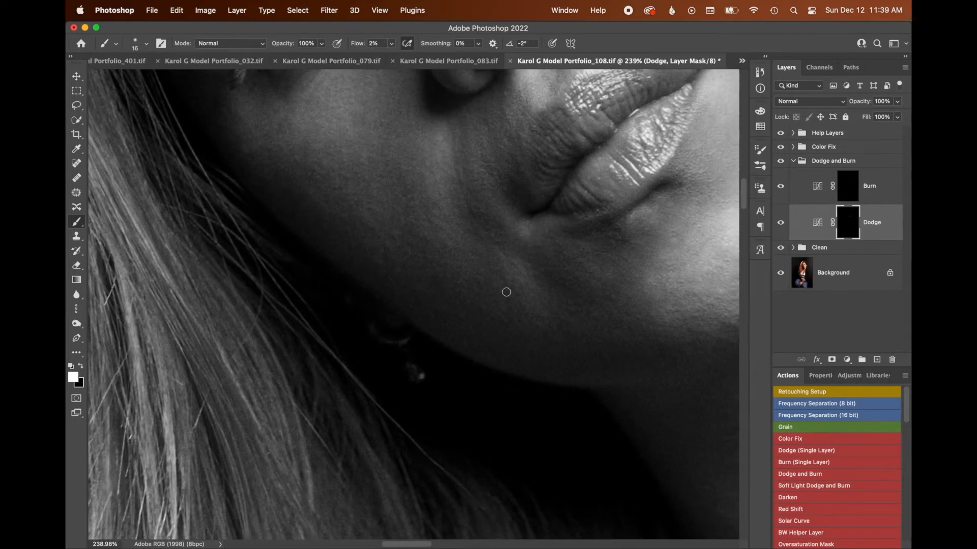
pyautogui.moveTo(514, 314); pyautogui.dragTo(514, 314)
pyautogui.moveTo(460, 244)
pyautogui.mouseDown()
pyautogui.moveTo(488, 255)
pyautogui.moveTo(557, 336)
pyautogui.mouseUp()
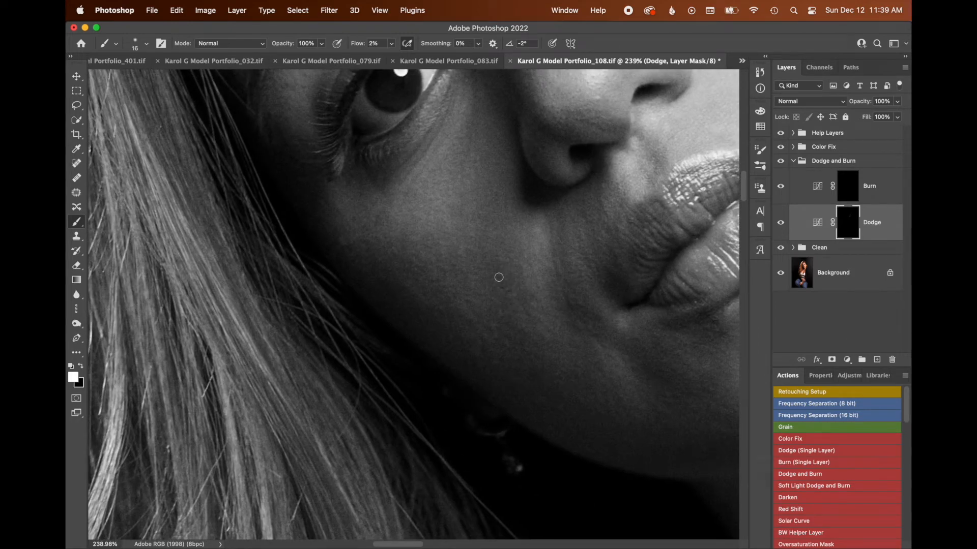
pyautogui.moveTo(569, 251); pyautogui.dragTo(515, 320)
# - Dodge the uneven dark patches across the forehead, from the shadowed temple toward the hairline, on the Dodge mask
pyautogui.press('r')
pyautogui.moveTo(563, 231); pyautogui.dragTo(510, 389)
pyautogui.moveTo(606, 293); pyautogui.dragTo(452, 168)
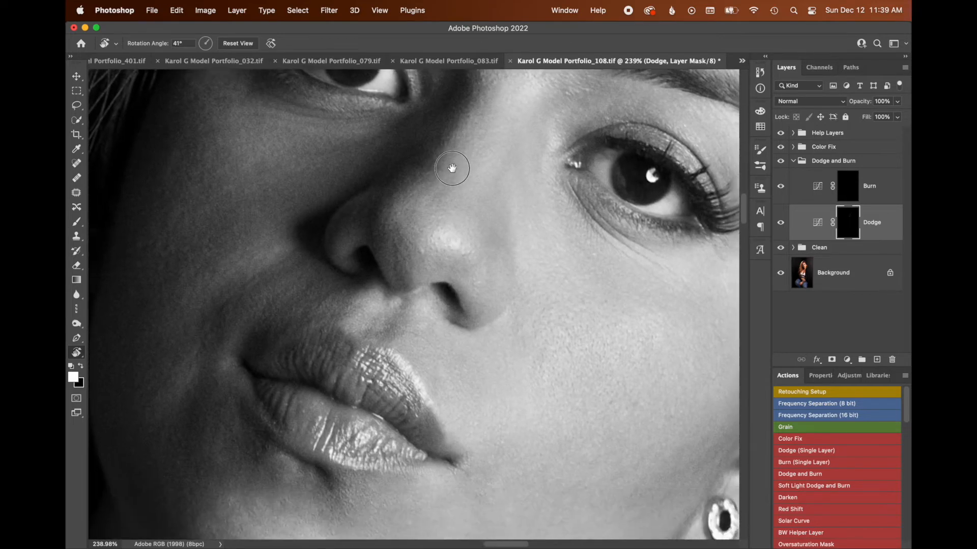
pyautogui.moveTo(480, 229); pyautogui.dragTo(497, 359)
pyautogui.moveTo(523, 259); pyautogui.dragTo(473, 412)
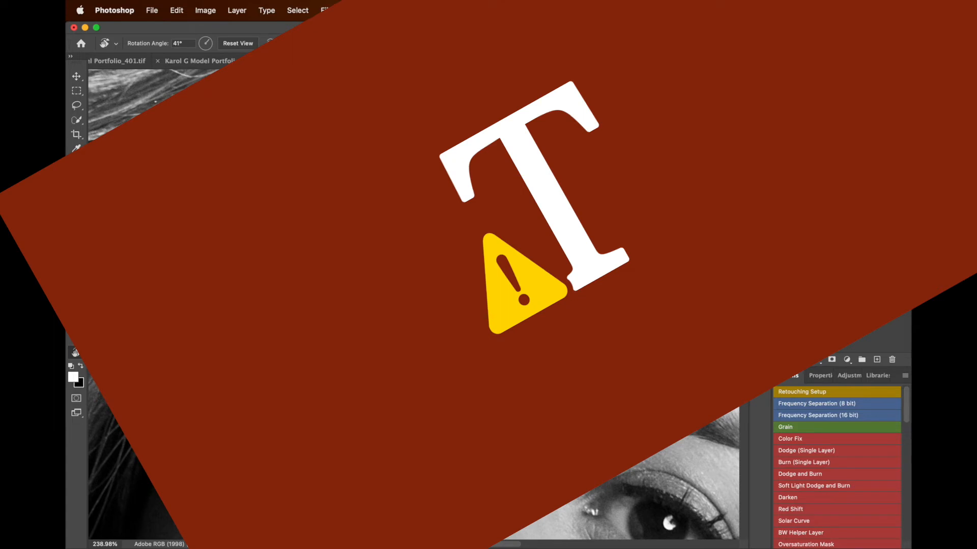
pyautogui.press('b')
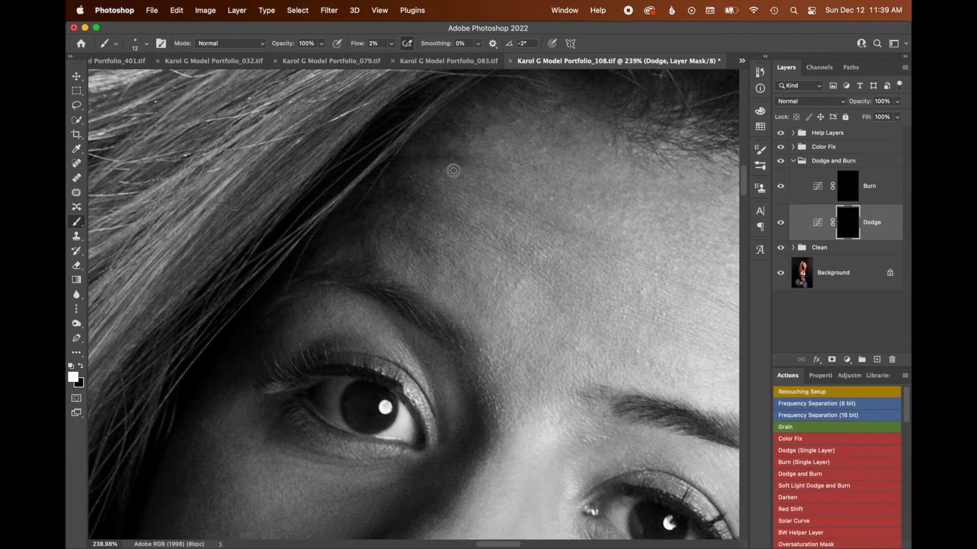
pyautogui.moveTo(611, 220); pyautogui.dragTo(443, 219)
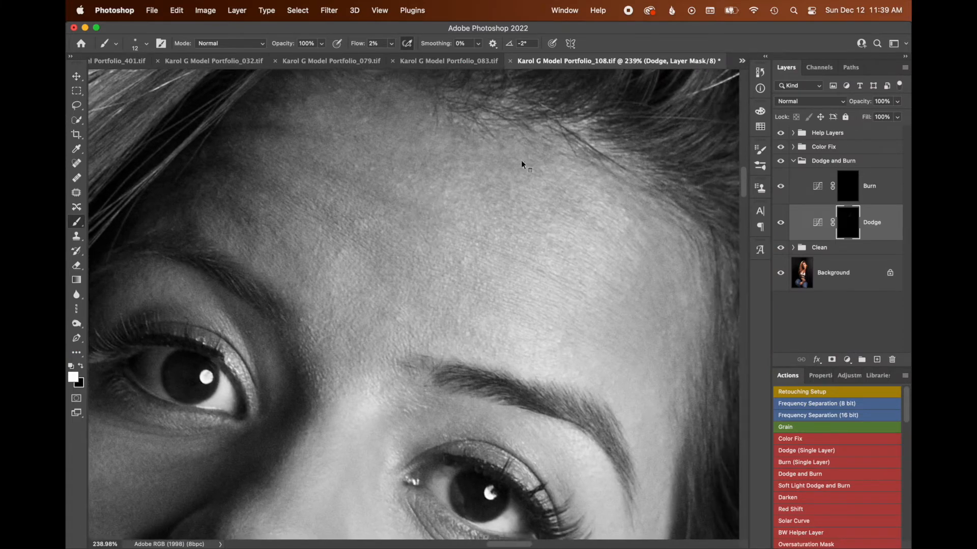
pyautogui.press(']')
pyautogui.press(']')
pyautogui.moveTo(432, 168)
pyautogui.mouseDown()
pyautogui.moveTo(464, 140)
pyautogui.moveTo(443, 165)
pyautogui.mouseUp()
pyautogui.moveTo(586, 277); pyautogui.dragTo(521, 153)
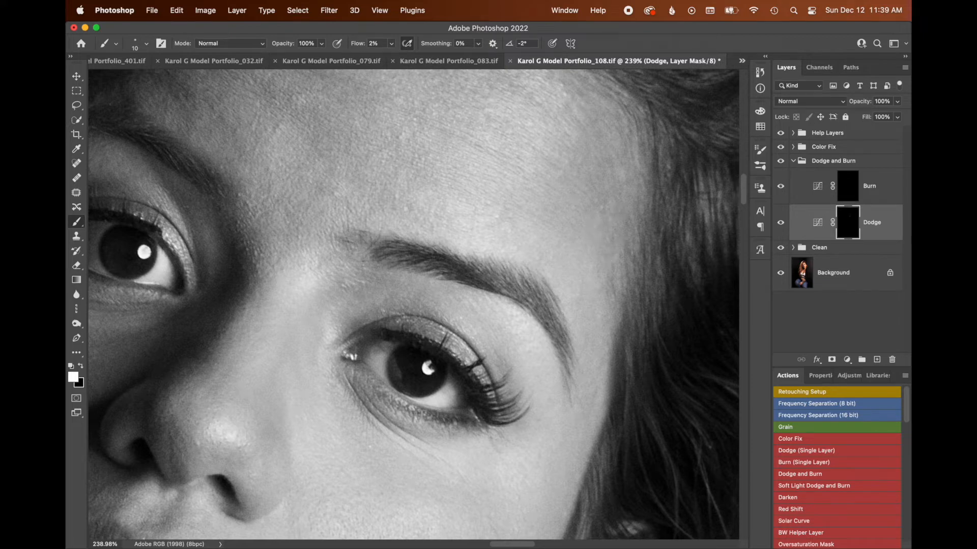
# - Examine the face, neck and full portrait upright, and compare the image with and without the Dodge layer
pyautogui.moveTo(485, 329); pyautogui.dragTo(556, 266)
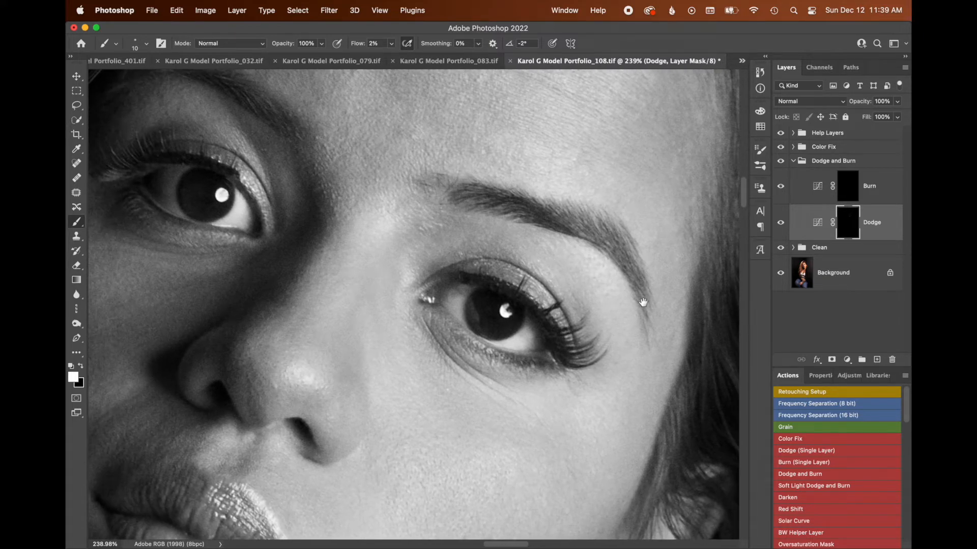
pyautogui.scroll(-10, 644, 303)
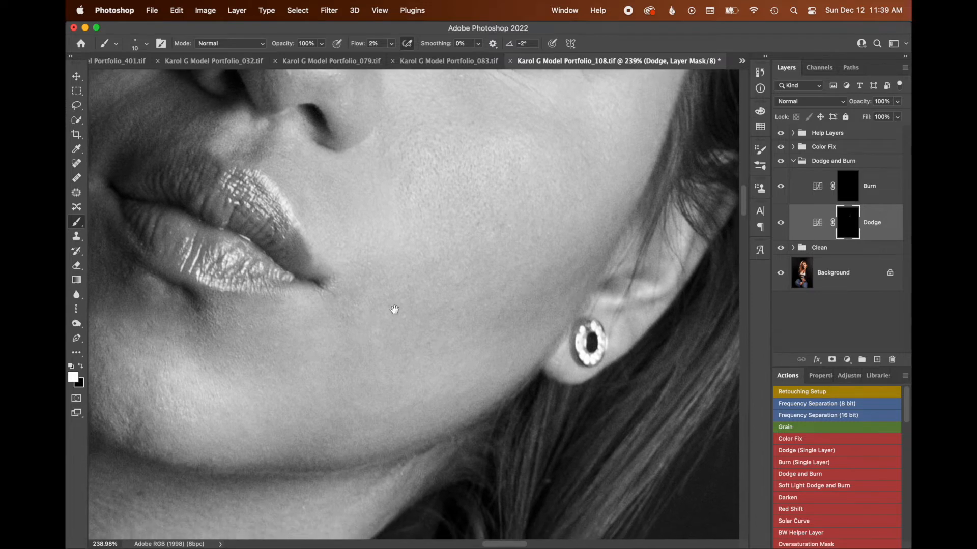
pyautogui.scroll(-10, 636, 254)
pyautogui.press('r')
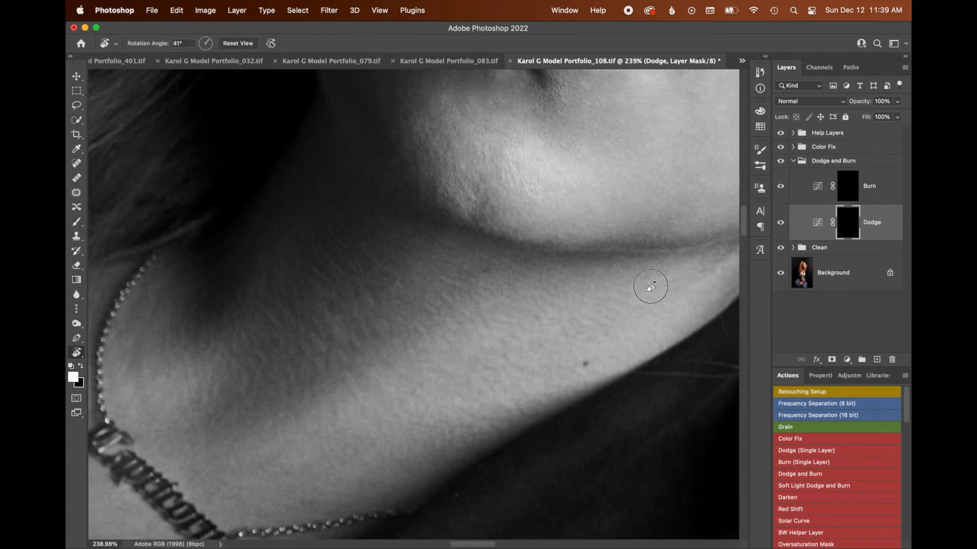
pyautogui.moveTo(651, 287); pyautogui.dragTo(611, 207)
pyautogui.press('Escape')
pyautogui.press('z')
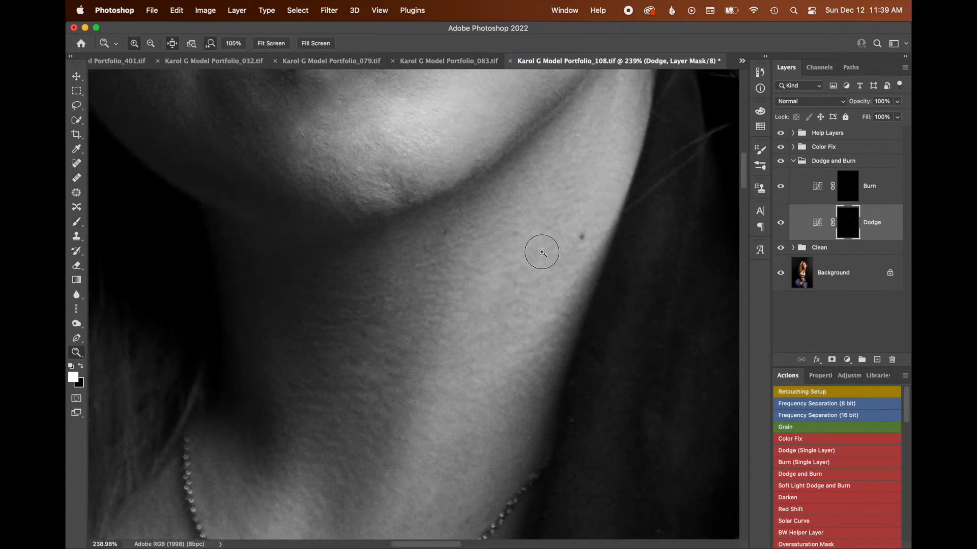
pyautogui.moveTo(542, 253); pyautogui.dragTo(464, 305)
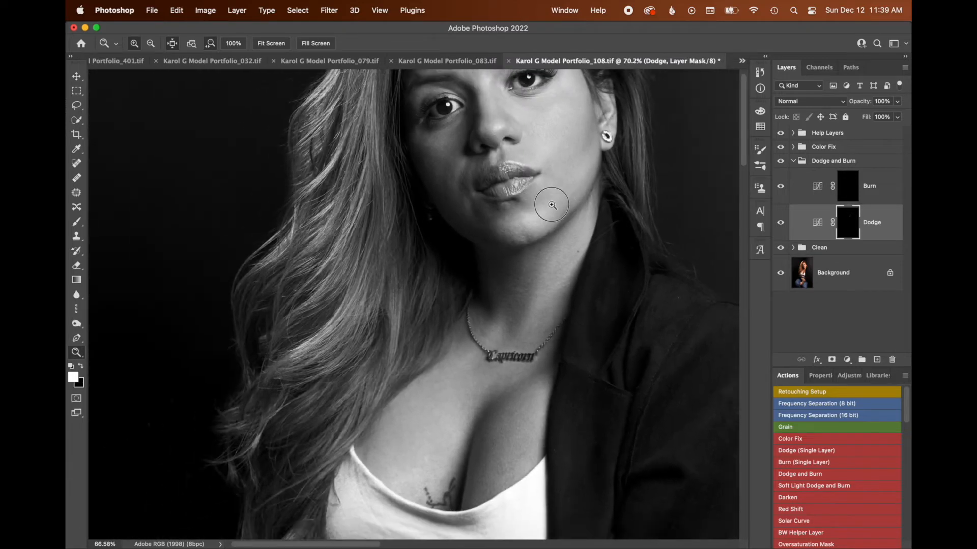
pyautogui.moveTo(552, 205); pyautogui.dragTo(495, 261)
pyautogui.press('r')
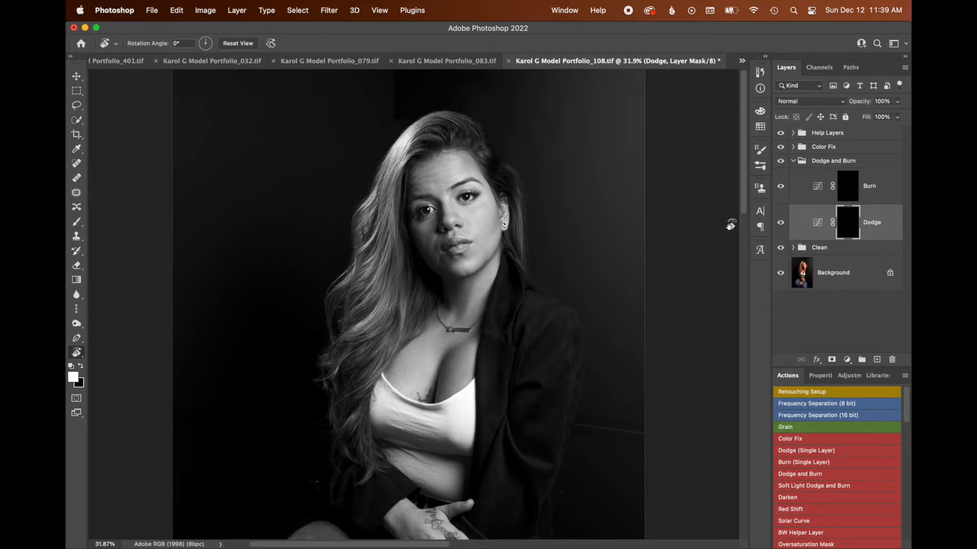
pyautogui.moveTo(437, 191); pyautogui.dragTo(525, 169)
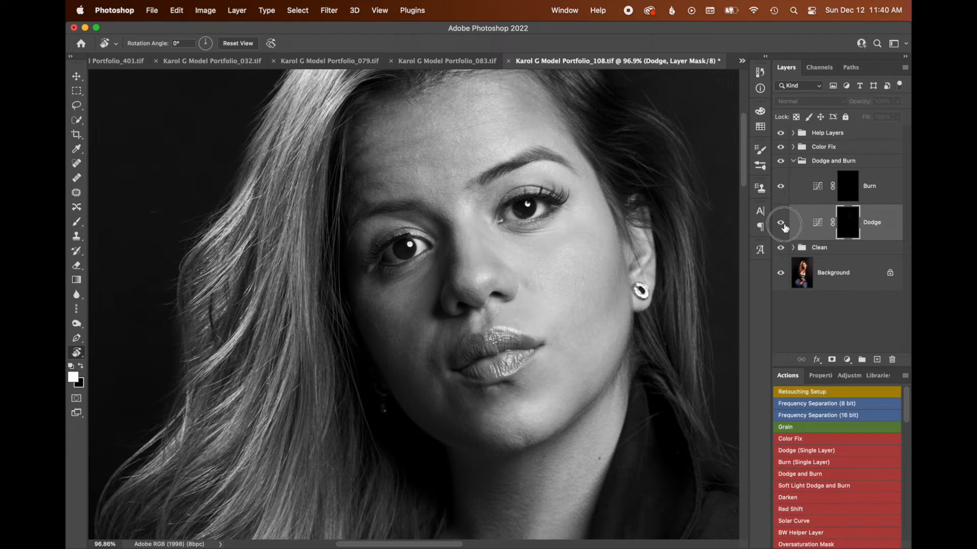
pyautogui.click(781, 224)
# - Dodge the larger uneven areas of the face around the eyes and cheeks, enlarging the brush to 30 px
pyautogui.press('b')
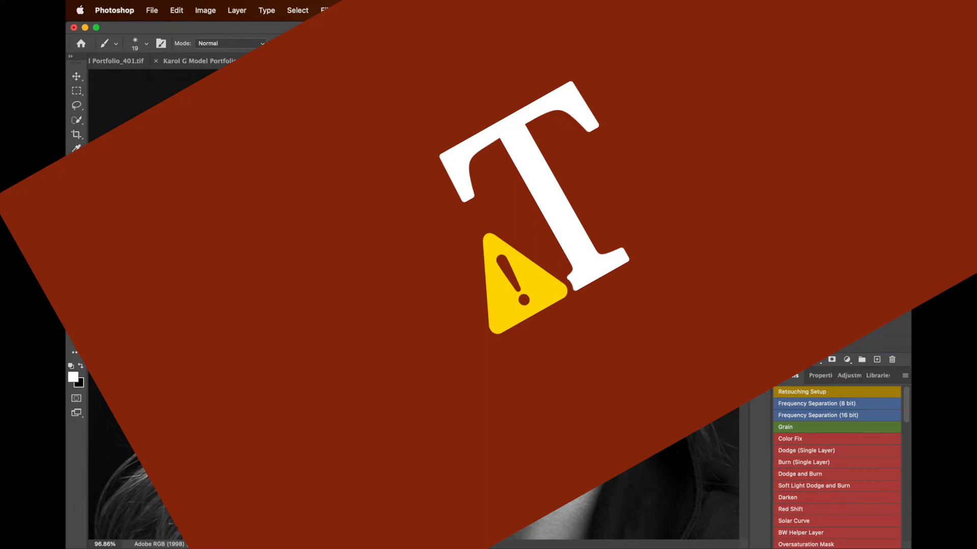
pyautogui.moveTo(563, 346); pyautogui.dragTo(517, 350)
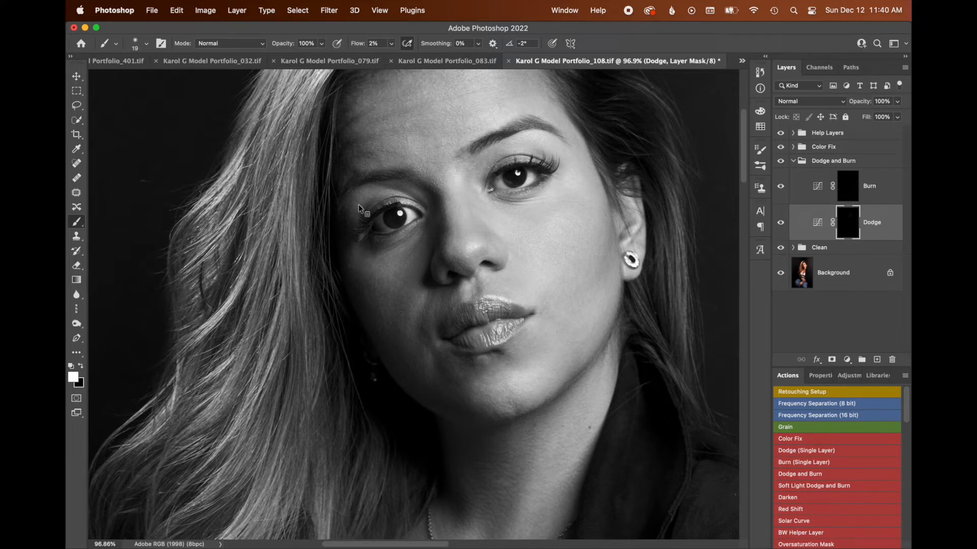
pyautogui.moveTo(360, 208); pyautogui.dragTo(413, 200)
pyautogui.moveTo(458, 240); pyautogui.dragTo(471, 231)
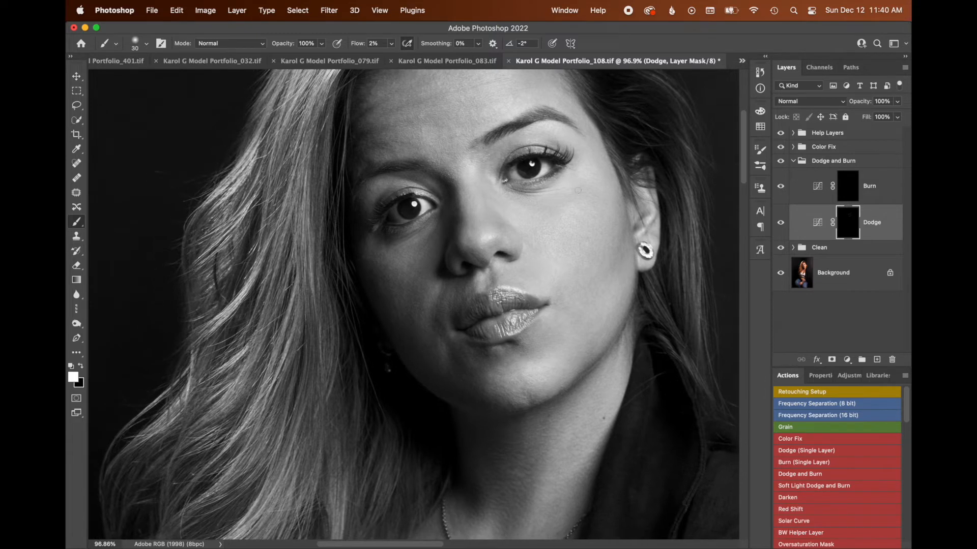
pyautogui.moveTo(603, 194); pyautogui.dragTo(562, 214)
# - Dodge the hair highlights on both sides and the crown with a 137 px brush, and compare with the Dodge layer hidden
pyautogui.rightClick(475, 317)
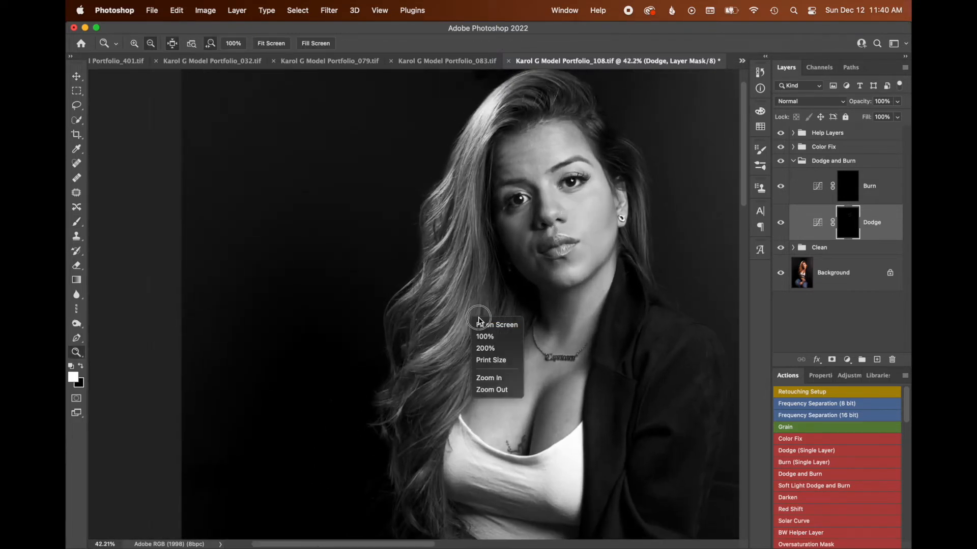
pyautogui.click(449, 307)
pyautogui.rightClick(460, 292)
pyautogui.click(473, 299)
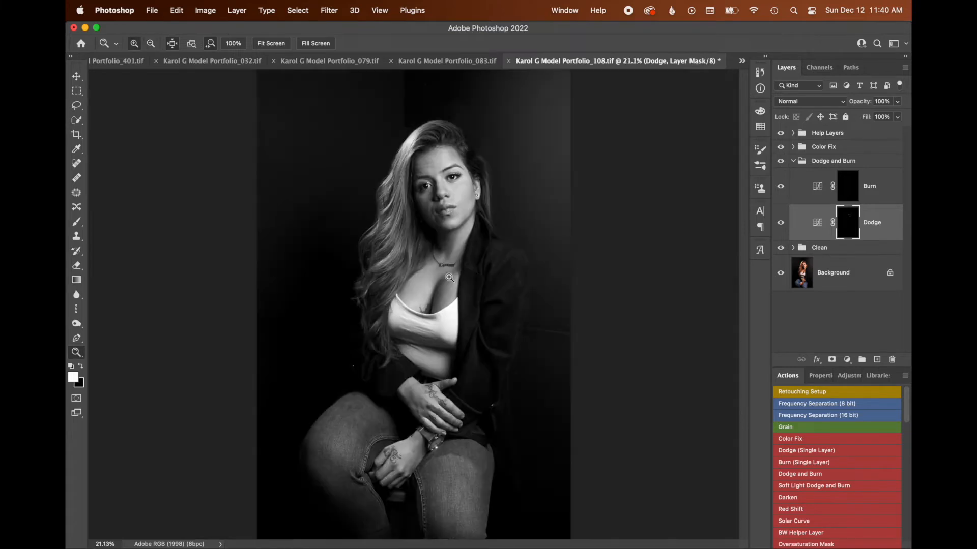
pyautogui.press('b')
pyautogui.moveTo(380, 256)
pyautogui.mouseDown()
pyautogui.moveTo(402, 234)
pyautogui.moveTo(393, 264)
pyautogui.moveTo(391, 250)
pyautogui.moveTo(383, 264)
pyautogui.moveTo(387, 202)
pyautogui.moveTo(398, 220)
pyautogui.moveTo(383, 287)
pyautogui.moveTo(391, 228)
pyautogui.moveTo(390, 249)
pyautogui.mouseUp()
pyautogui.press('z')
pyautogui.moveTo(410, 147)
pyautogui.mouseDown()
pyautogui.moveTo(436, 139)
pyautogui.moveTo(510, 142)
pyautogui.moveTo(500, 144)
pyautogui.moveTo(516, 144)
pyautogui.moveTo(526, 166)
pyautogui.mouseUp()
pyautogui.press('b')
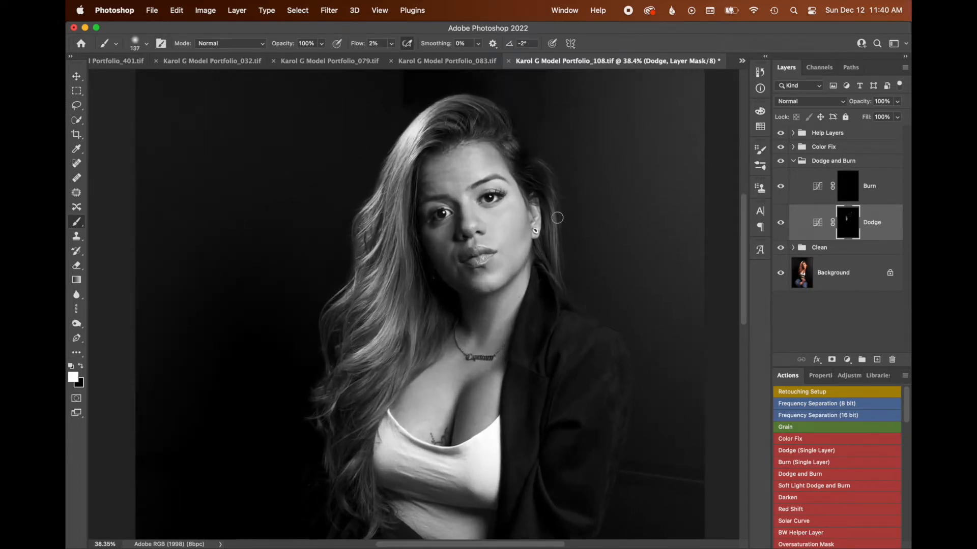
pyautogui.moveTo(555, 220)
pyautogui.mouseDown()
pyautogui.moveTo(551, 257)
pyautogui.moveTo(554, 229)
pyautogui.moveTo(557, 246)
pyautogui.mouseUp()
pyautogui.moveTo(461, 133); pyautogui.dragTo(470, 118)
pyautogui.click(781, 223)
pyautogui.click(780, 222)
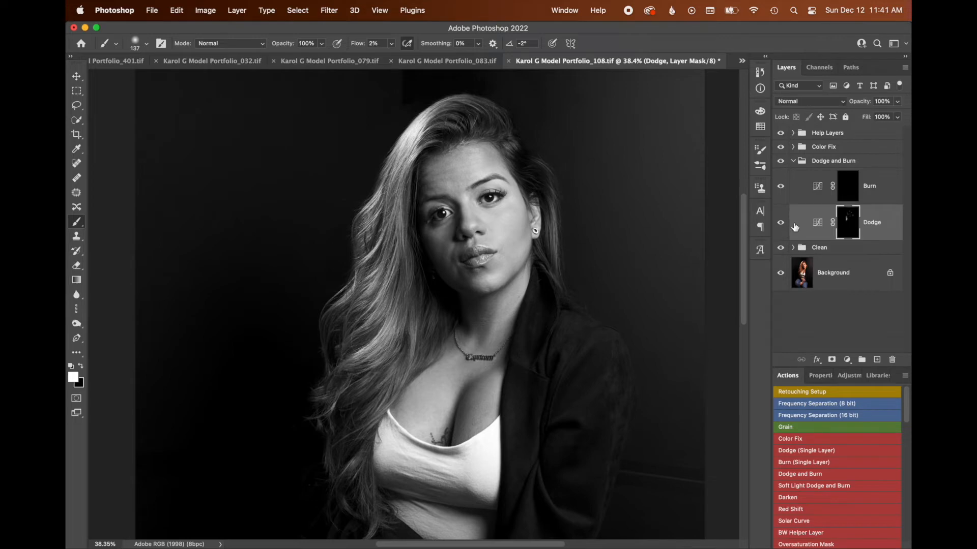
# - Burn the bright spots around the mouth and beneath the eye on the Burn layer's mask at 2% flow
pyautogui.click(851, 189)
pyautogui.press('z')
pyautogui.moveTo(479, 206)
pyautogui.mouseDown()
pyautogui.moveTo(514, 202)
pyautogui.moveTo(519, 214)
pyautogui.mouseUp()
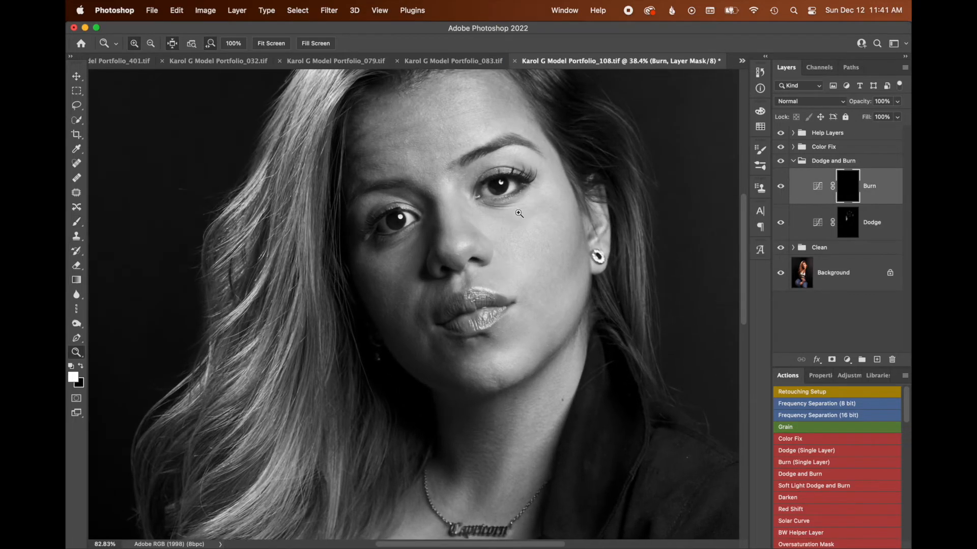
pyautogui.press('b')
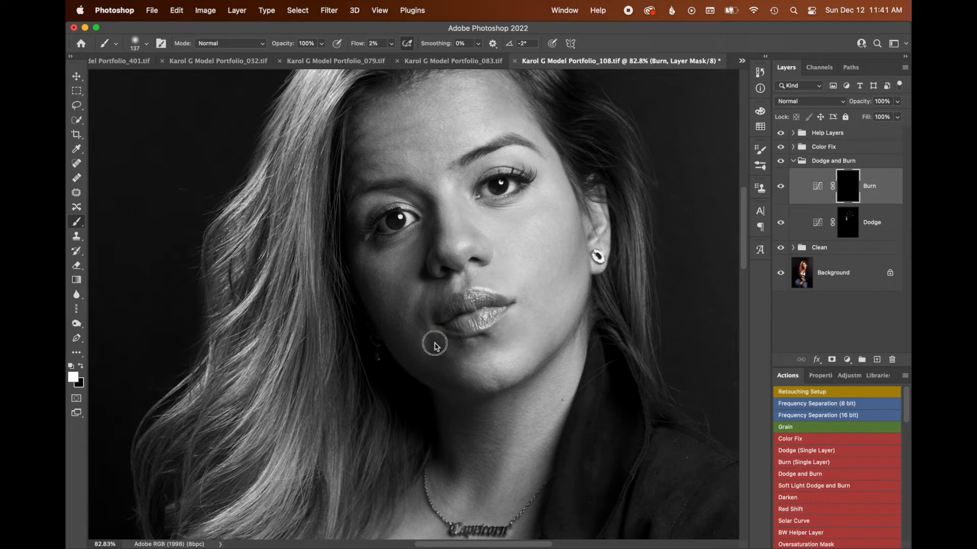
pyautogui.moveTo(435, 344); pyautogui.dragTo(407, 350)
pyautogui.moveTo(475, 342); pyautogui.dragTo(470, 346)
pyautogui.moveTo(509, 187); pyautogui.dragTo(554, 182)
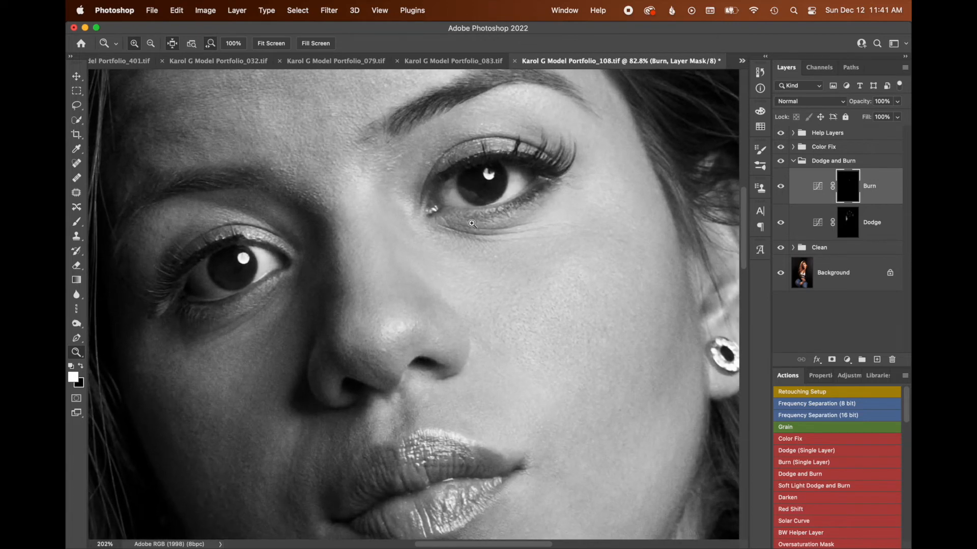
pyautogui.moveTo(484, 219); pyautogui.dragTo(479, 220)
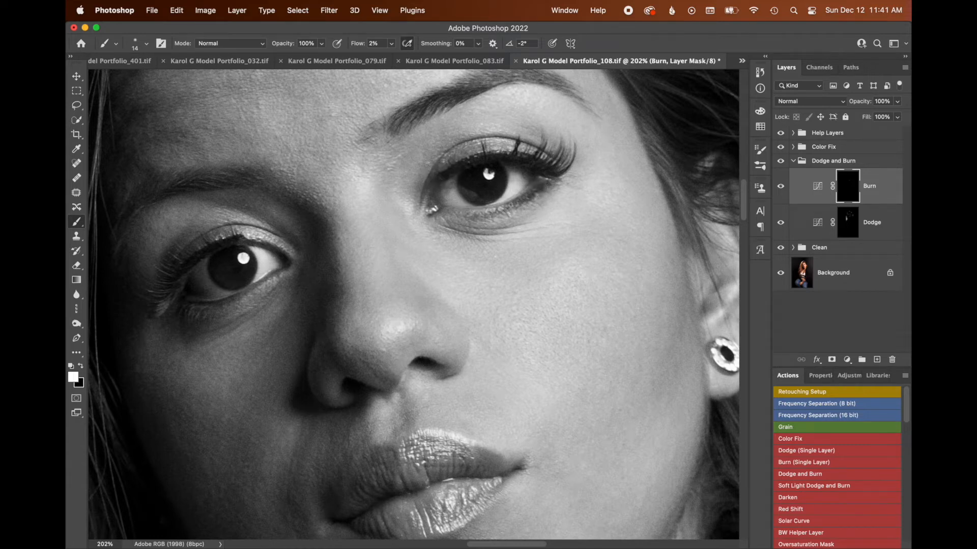
# - Burn the bright spots around the eyes, nose and forehead on the Burn layer's mask, enlarging the brush to 22 px
pyautogui.moveTo(389, 290); pyautogui.dragTo(467, 242)
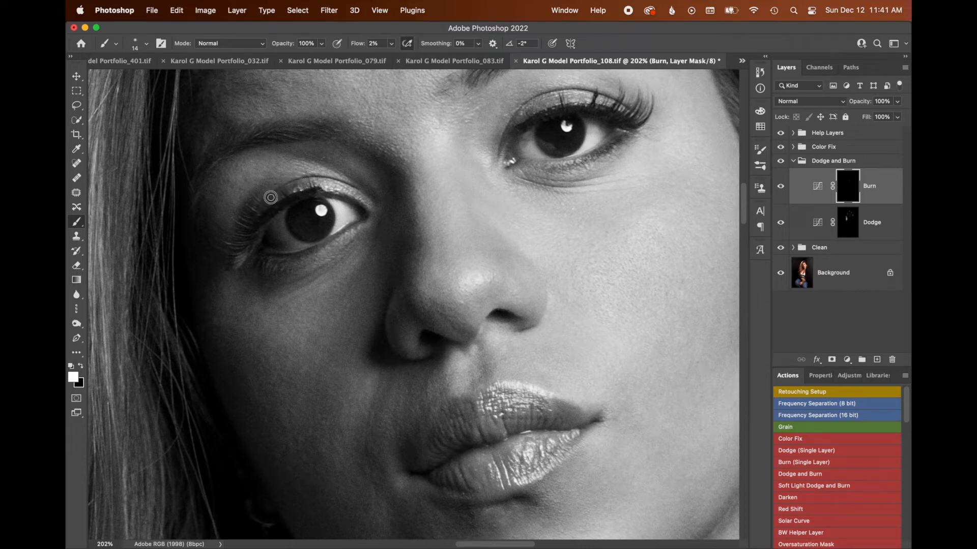
pyautogui.moveTo(468, 213); pyautogui.dragTo(428, 320)
pyautogui.moveTo(453, 196)
pyautogui.keyDown('ctrl'); pyautogui.keyDown('alt'); pyautogui.mouseDown()
pyautogui.moveTo(526, 152)
pyautogui.moveTo(574, 145)
pyautogui.moveTo(613, 166)
pyautogui.mouseUp(); pyautogui.keyUp('alt'); pyautogui.keyUp('ctrl')
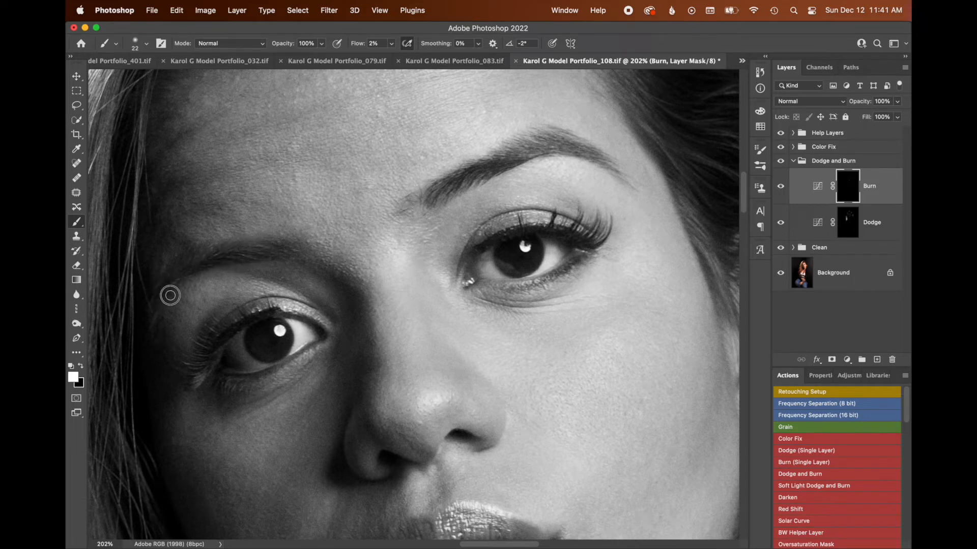
pyautogui.moveTo(372, 198); pyautogui.dragTo(327, 279)
# - Reset the view rotation and compare the portrait with and without the Burn layer and the Dodge and Burn group
pyautogui.press('r')
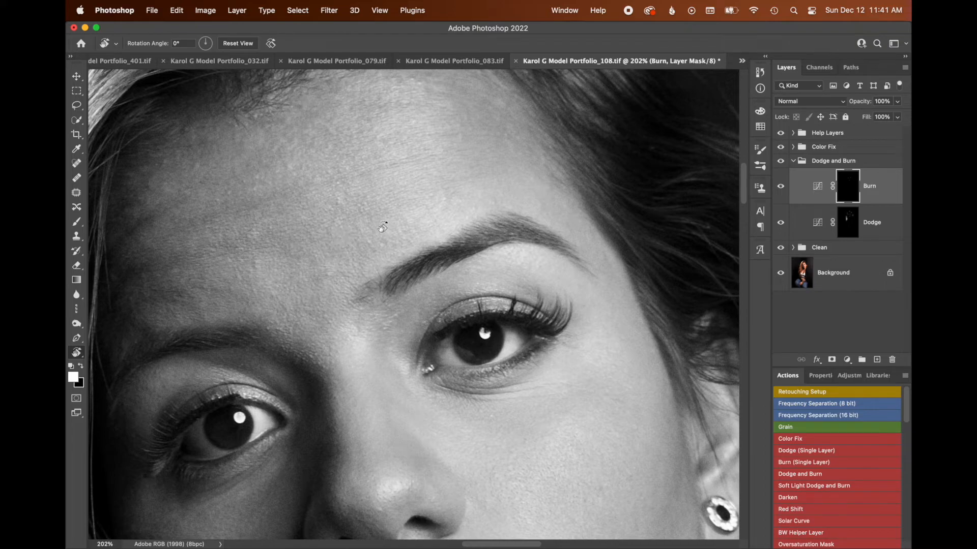
pyautogui.click(238, 43)
pyautogui.moveTo(436, 291); pyautogui.dragTo(488, 119)
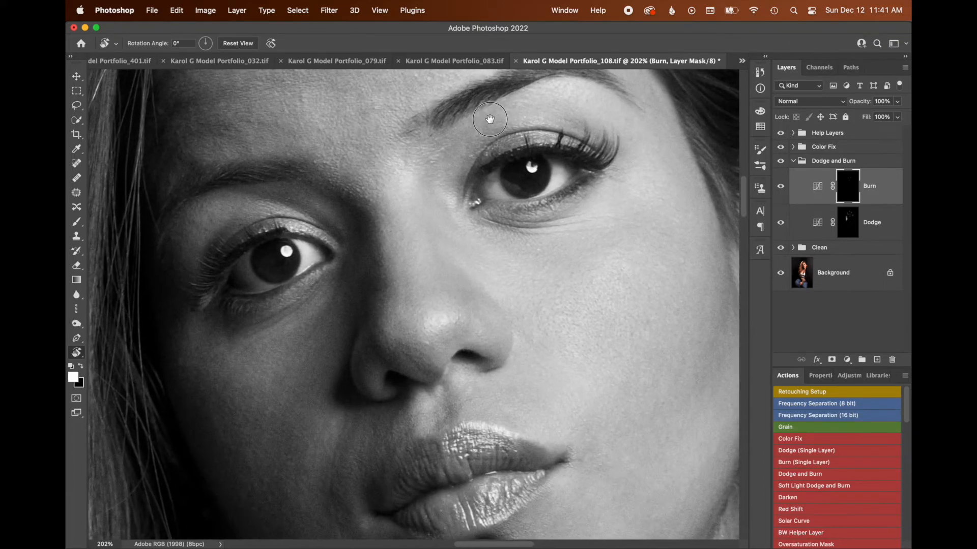
pyautogui.press('z')
pyautogui.moveTo(532, 201); pyautogui.dragTo(463, 220)
pyautogui.moveTo(469, 171); pyautogui.dragTo(497, 170)
pyautogui.moveTo(583, 307); pyautogui.dragTo(565, 304)
pyautogui.press('r')
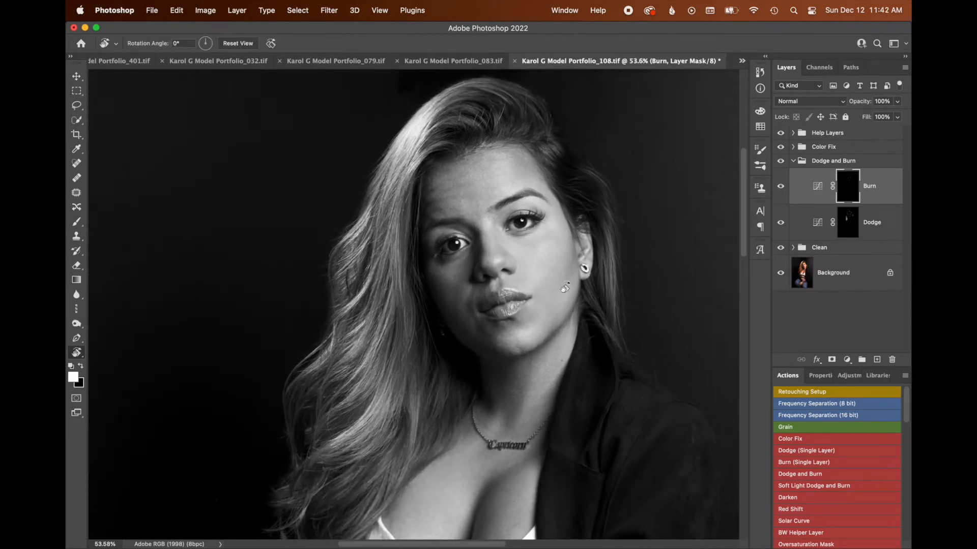
pyautogui.doubleClick(791, 187)
pyautogui.click(847, 138)
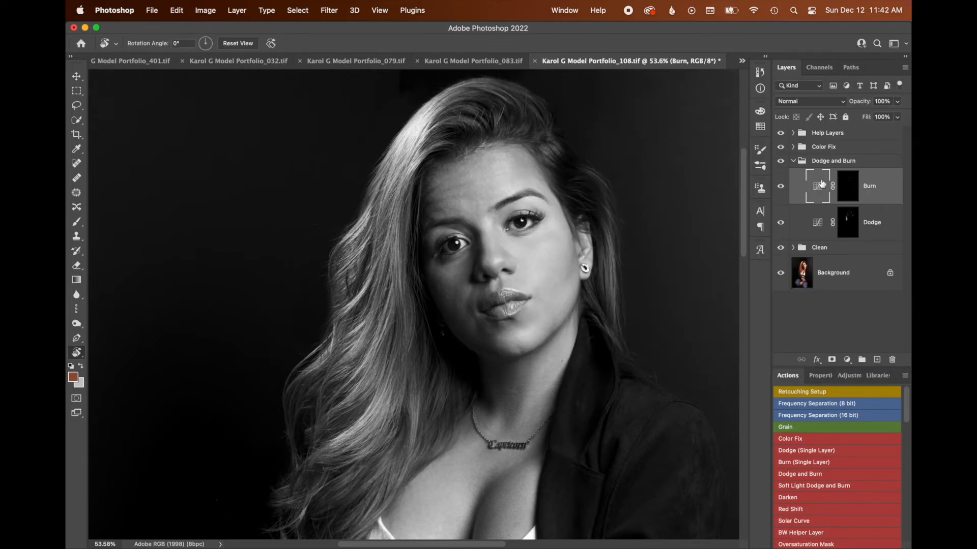
pyautogui.click(784, 163)
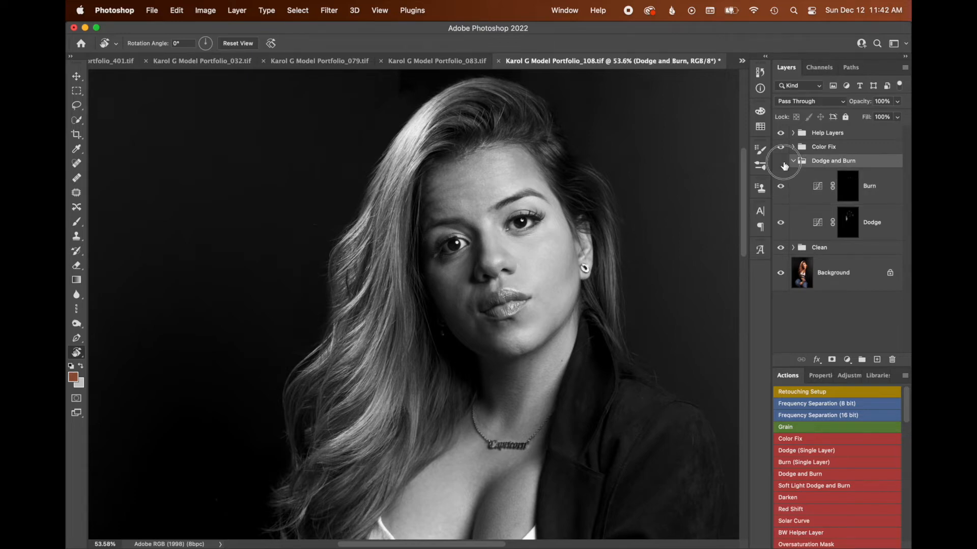
# - Burn the bright patches on the forehead and face on the Burn layer's mask with white, using the 22 px brush
pyautogui.click(847, 186)
pyautogui.press('b')
pyautogui.press('d')
pyautogui.press('x')
pyautogui.scroll(5, 460, 201)
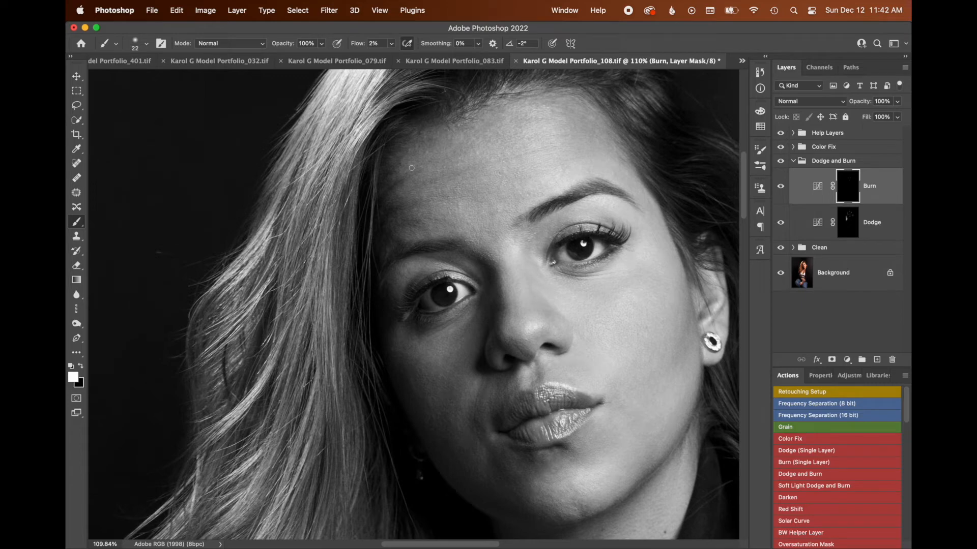
pyautogui.scroll(-5, 411, 168)
pyautogui.scroll(5, 473, 206)
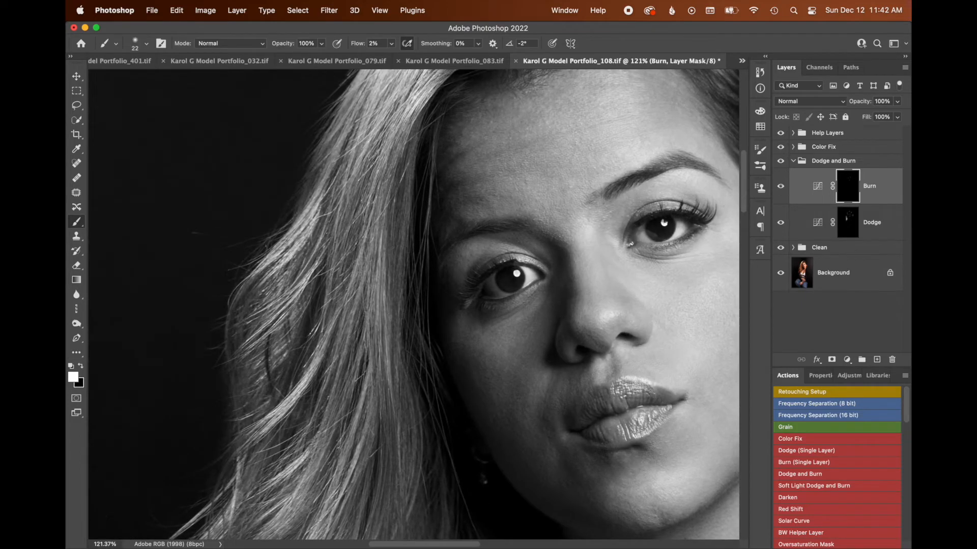
pyautogui.press('z')
pyautogui.scroll(-5, 658, 232)
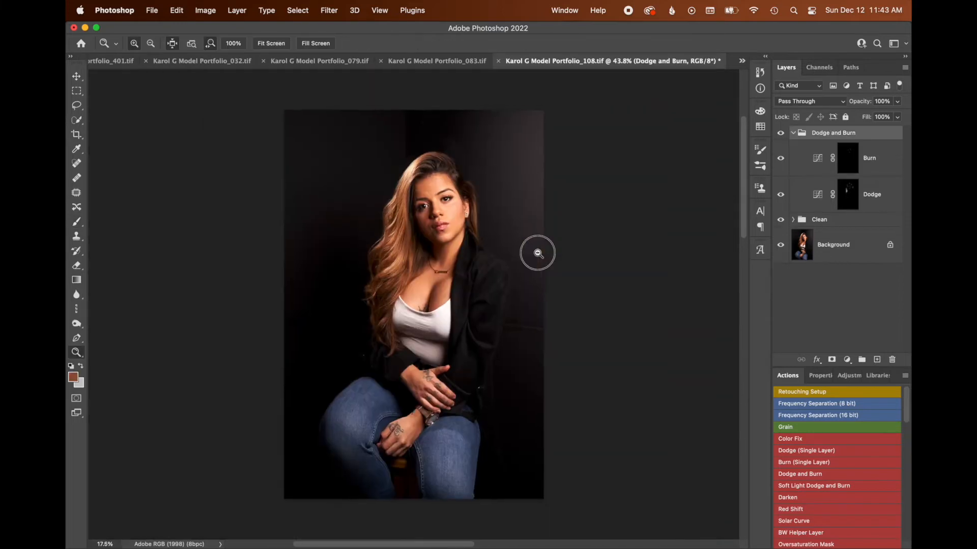
# - On the Heal layer in the Clean group, heal out the line crossing the background beside the jacket sleeve with a large Healing Brush
pyautogui.scroll(3, 536, 255)
pyautogui.moveTo(573, 373)
pyautogui.mouseDown()
pyautogui.moveTo(427, 331)
pyautogui.moveTo(447, 343)
pyautogui.mouseUp()
pyautogui.press('z')
pyautogui.click(793, 220)
pyautogui.click(838, 281)
pyautogui.press('j')
pyautogui.moveTo(458, 294); pyautogui.dragTo(488, 295)
pyautogui.keyDown('alt'); pyautogui.click(568, 318); pyautogui.keyUp('alt')
pyautogui.moveTo(615, 245); pyautogui.dragTo(615, 269)
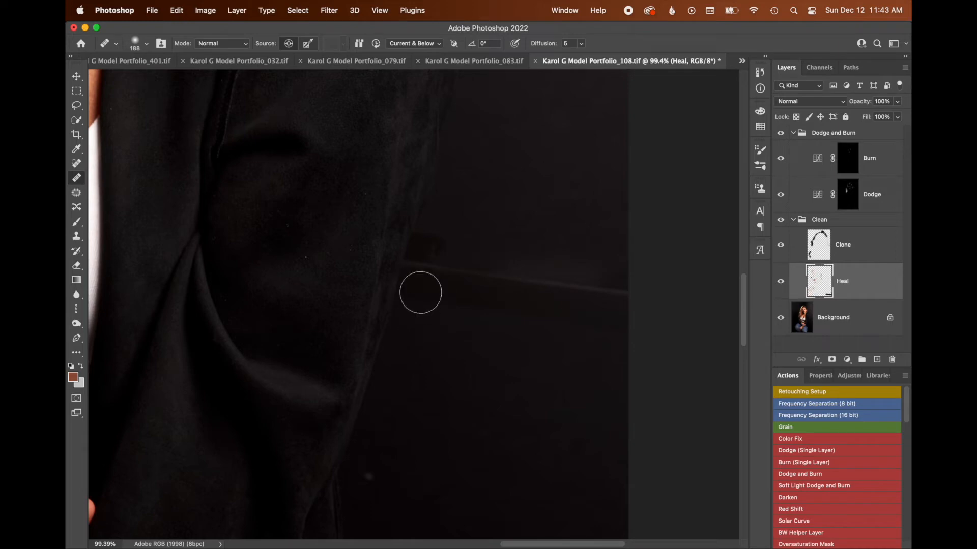
pyautogui.moveTo(421, 281)
pyautogui.mouseDown()
pyautogui.moveTo(619, 305)
pyautogui.moveTo(437, 296)
pyautogui.mouseUp()
pyautogui.keyDown('alt'); pyautogui.click(589, 348); pyautogui.keyUp('alt')
pyautogui.keyDown('alt'); pyautogui.click(609, 338); pyautogui.keyUp('alt')
pyautogui.moveTo(616, 287); pyautogui.dragTo(429, 242)
# - Clean the line's remains along the sleeve edge with a 75 px Healing Brush and the Clone Stamp on the Clone layer
pyautogui.moveTo(444, 305); pyautogui.dragTo(412, 319)
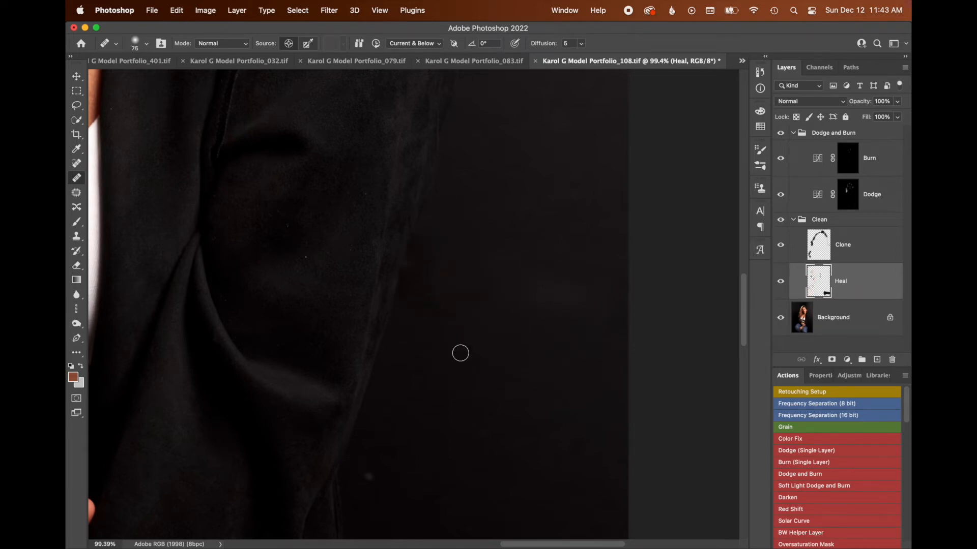
pyautogui.click(447, 317)
pyautogui.click(843, 245)
pyautogui.press('s')
pyautogui.moveTo(532, 358); pyautogui.dragTo(554, 358)
pyautogui.moveTo(439, 330); pyautogui.dragTo(467, 325)
pyautogui.moveTo(550, 336); pyautogui.dragTo(440, 373)
pyautogui.moveTo(539, 327); pyautogui.dragTo(566, 327)
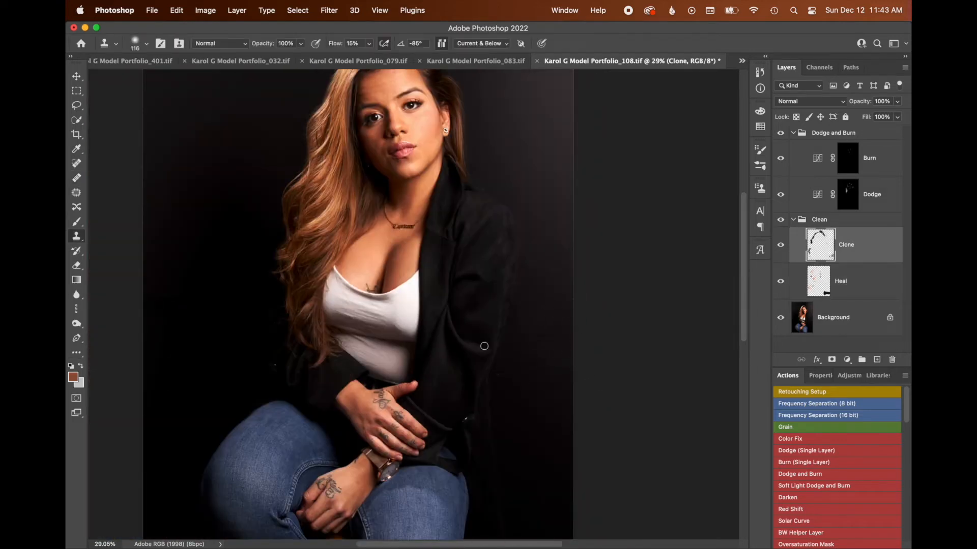
# - Compare the image with and without the Clone layer, and the full portrait against the original Background alone
pyautogui.click(779, 246)
pyautogui.click(779, 246)
pyautogui.moveTo(509, 254)
pyautogui.mouseDown()
pyautogui.moveTo(518, 378)
pyautogui.moveTo(520, 331)
pyautogui.moveTo(504, 343)
pyautogui.moveTo(526, 386)
pyautogui.moveTo(484, 407)
pyautogui.moveTo(503, 404)
pyautogui.mouseUp()
pyautogui.press('z')
pyautogui.press('s')
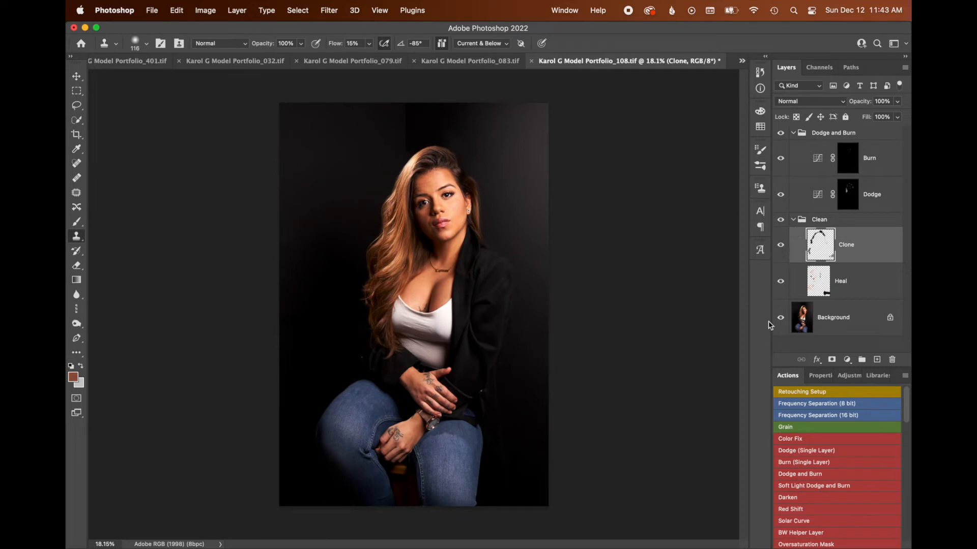
pyautogui.keyDown('alt'); pyautogui.click(780, 318); pyautogui.keyUp('alt')
pyautogui.keyDown('alt'); pyautogui.click(781, 318); pyautogui.keyUp('alt')
pyautogui.keyDown('alt'); pyautogui.click(780, 318); pyautogui.keyUp('alt')
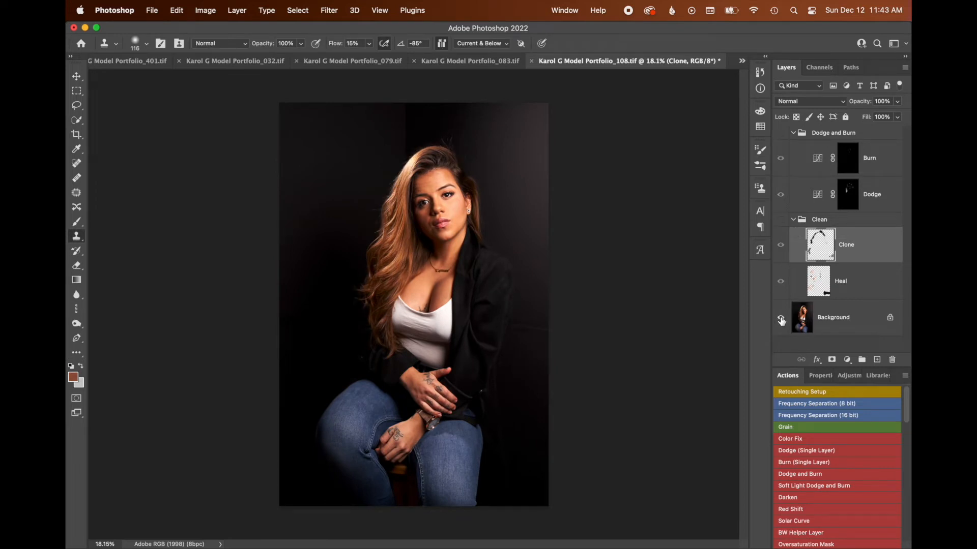
pyautogui.keyDown('alt'); pyautogui.click(781, 318); pyautogui.keyUp('alt')
# - Examine the face and upper body closer up and compare the retouch with the original Background again
pyautogui.moveTo(443, 265); pyautogui.dragTo(464, 266)
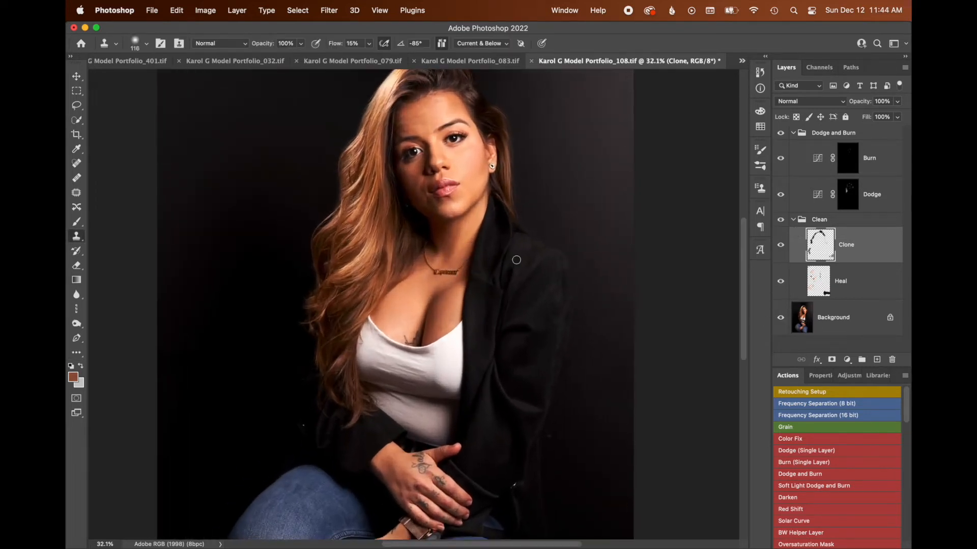
pyautogui.scroll(4, 483, 269)
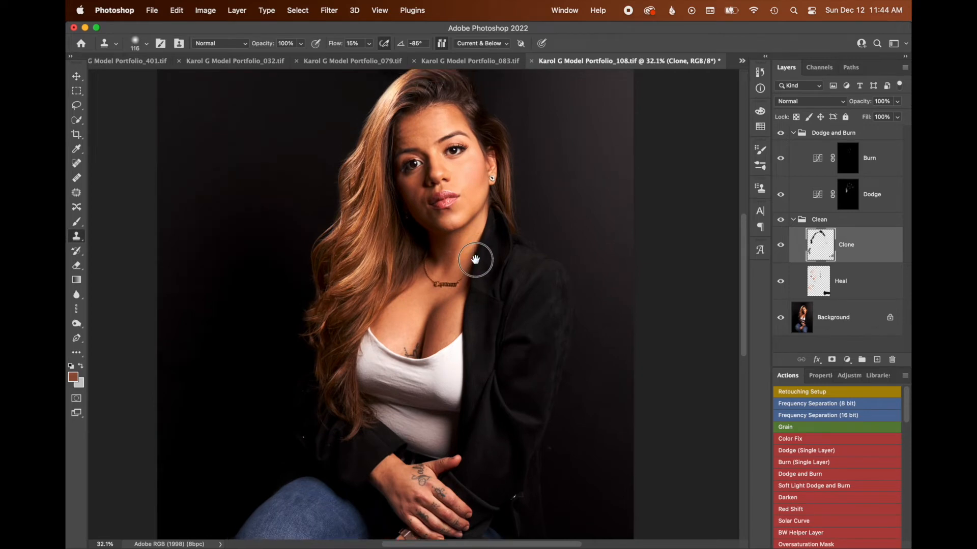
pyautogui.keyDown('alt'); pyautogui.click(780, 317); pyautogui.keyUp('alt')
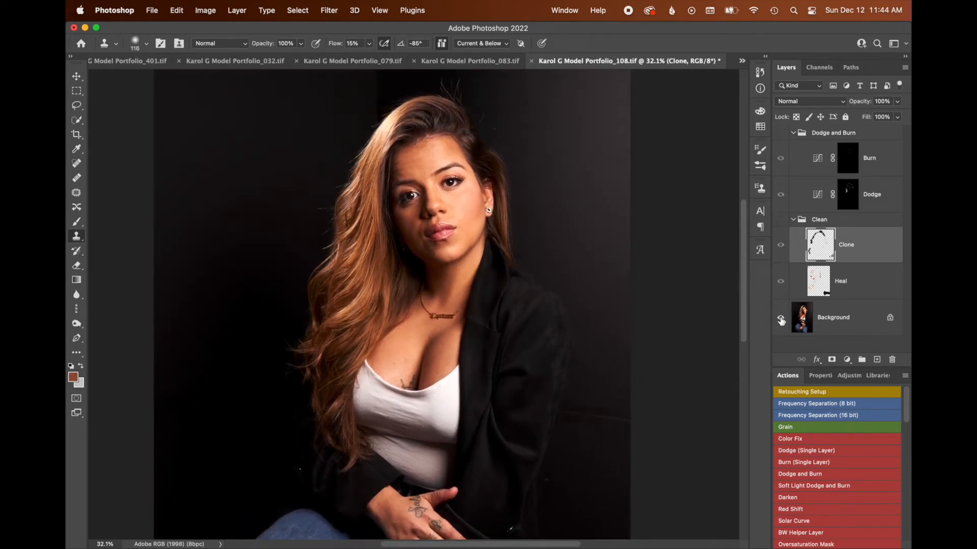
pyautogui.keyDown('alt'); pyautogui.click(781, 318); pyautogui.keyUp('alt')
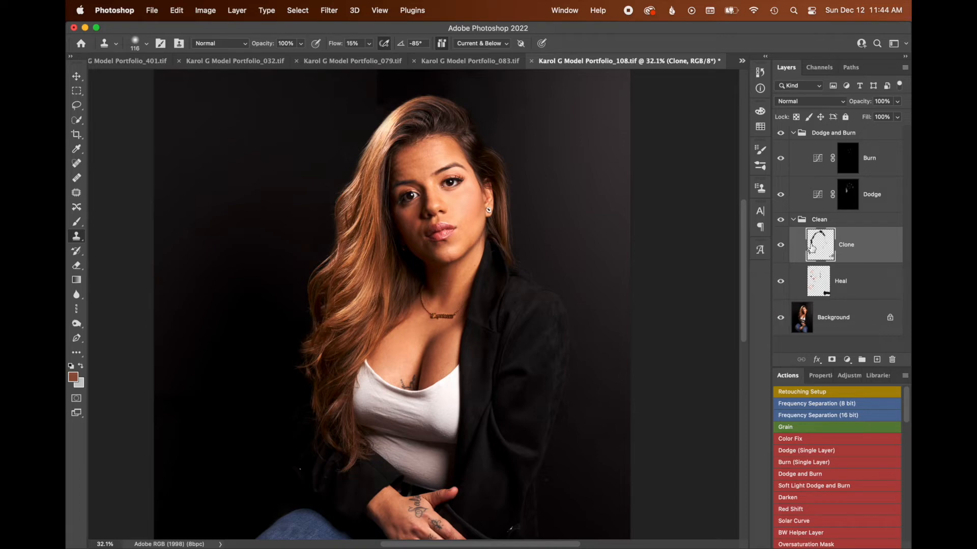
# - Dodge the dark spots on the shadowed cheek on the Dodge layer's mask with a 14 px brush at 2% flow
pyautogui.click(848, 204)
pyautogui.press('z')
pyautogui.moveTo(392, 212)
pyautogui.mouseDown()
pyautogui.moveTo(436, 192)
pyautogui.moveTo(460, 194)
pyautogui.moveTo(454, 205)
pyautogui.moveTo(445, 206)
pyautogui.moveTo(444, 130)
pyautogui.moveTo(452, 135)
pyautogui.mouseUp()
pyautogui.press('b')
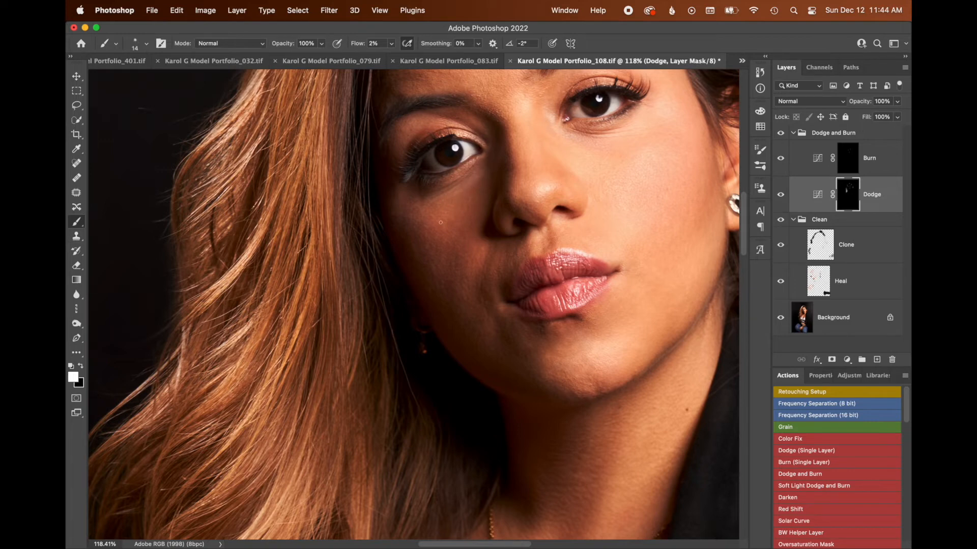
pyautogui.press('super+space')
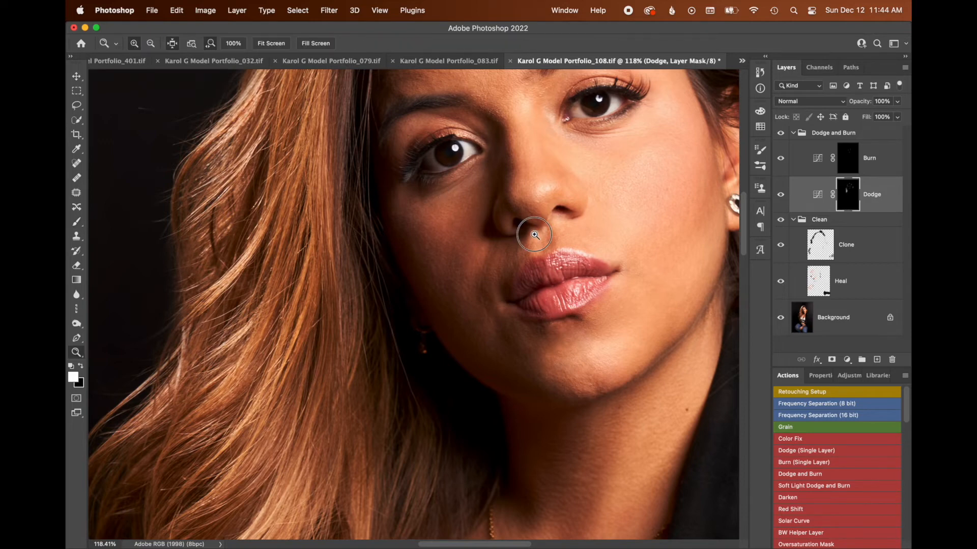
pyautogui.moveTo(537, 235); pyautogui.dragTo(502, 246)
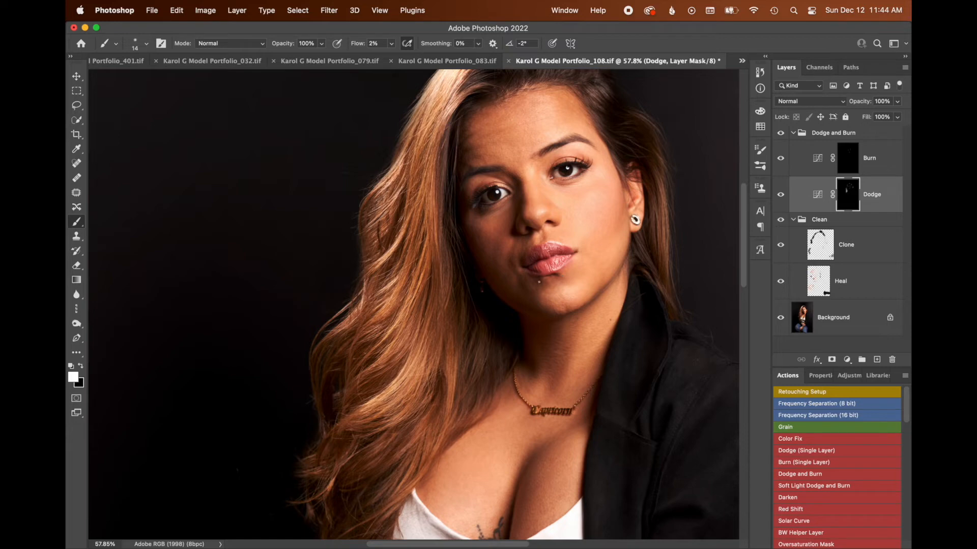
# - Dodge the larger shadowed areas of the face with a 52 px brush, and compare with the Dodge layer hidden
pyautogui.moveTo(636, 237); pyautogui.dragTo(589, 237)
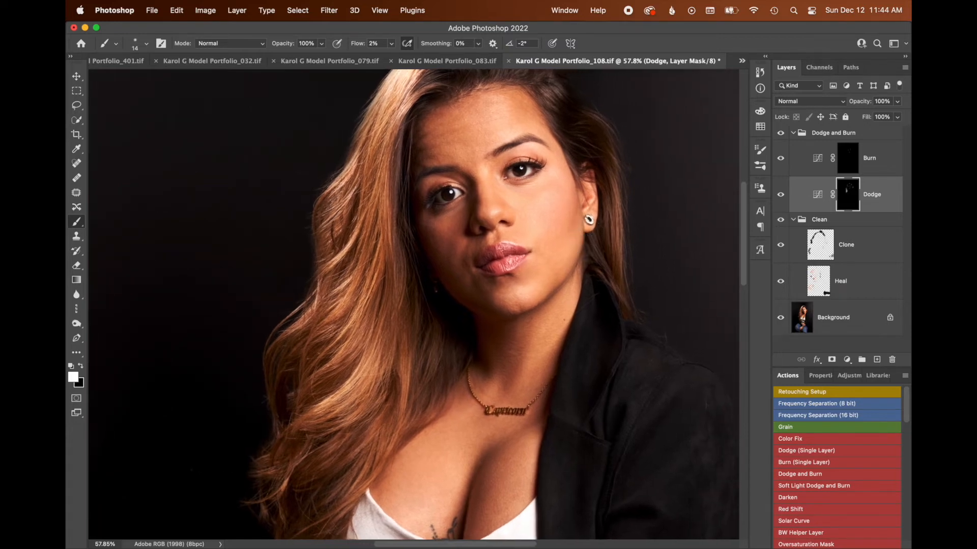
pyautogui.keyDown('ctrl'); pyautogui.keyDown('alt'); pyautogui.moveTo(455, 242); pyautogui.dragTo(460, 243); pyautogui.keyUp('alt'); pyautogui.keyUp('ctrl')
pyautogui.click(780, 194)
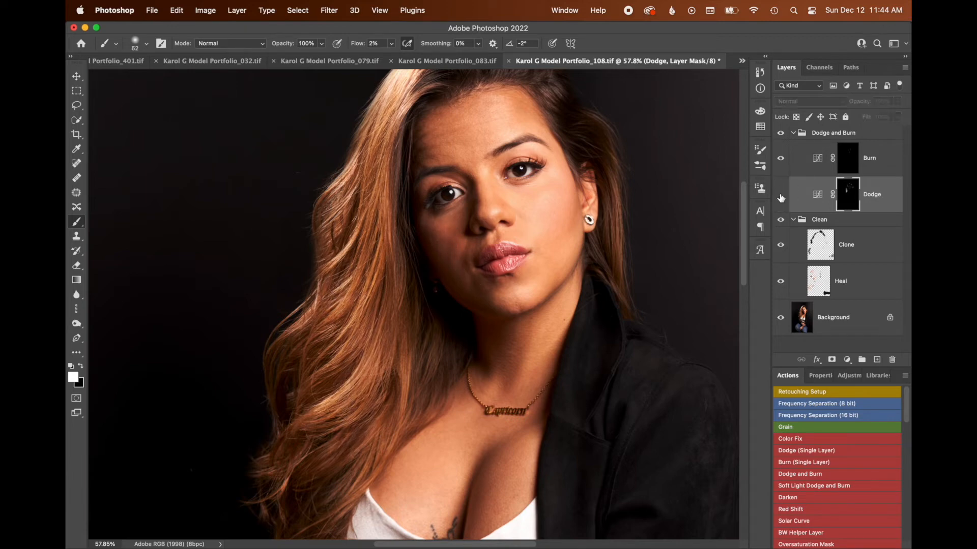
pyautogui.click(779, 197)
# - Select the Burn layer's mask and compare the portrait with and without the Burn layer
pyautogui.moveTo(565, 251)
pyautogui.mouseDown()
pyautogui.moveTo(510, 270)
pyautogui.moveTo(520, 220)
pyautogui.mouseUp()
pyautogui.hotkey('alt', ']')
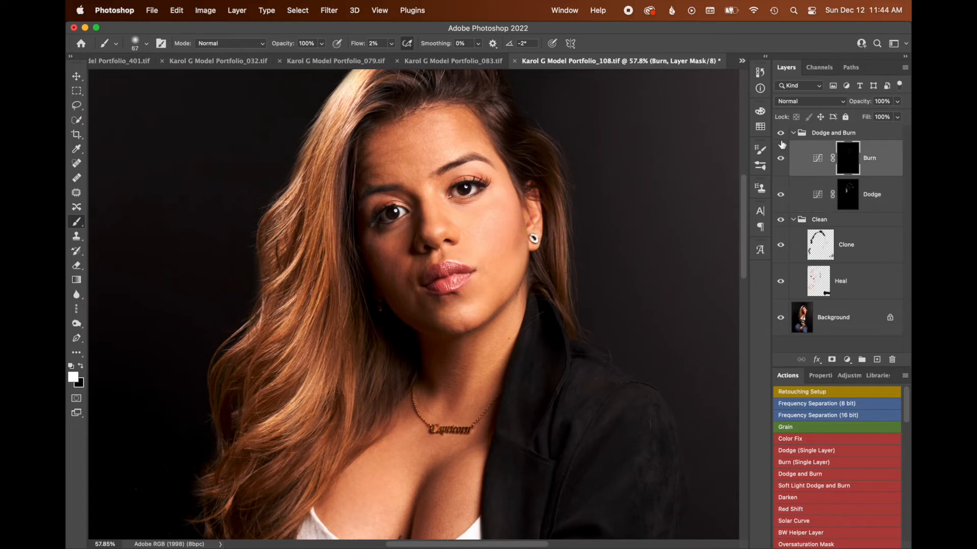
pyautogui.click(781, 158)
pyautogui.click(781, 158)
pyautogui.moveTo(558, 268); pyautogui.dragTo(526, 268)
# - Collapse the Dodge and Burn and Clean groups and stamp all visible layers into a new layer on top
pyautogui.click(792, 133)
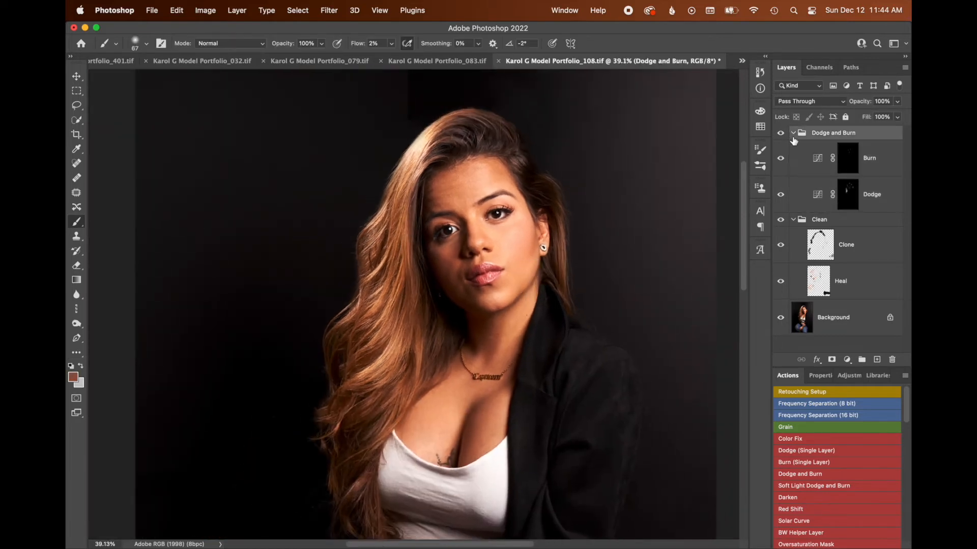
pyautogui.click(792, 147)
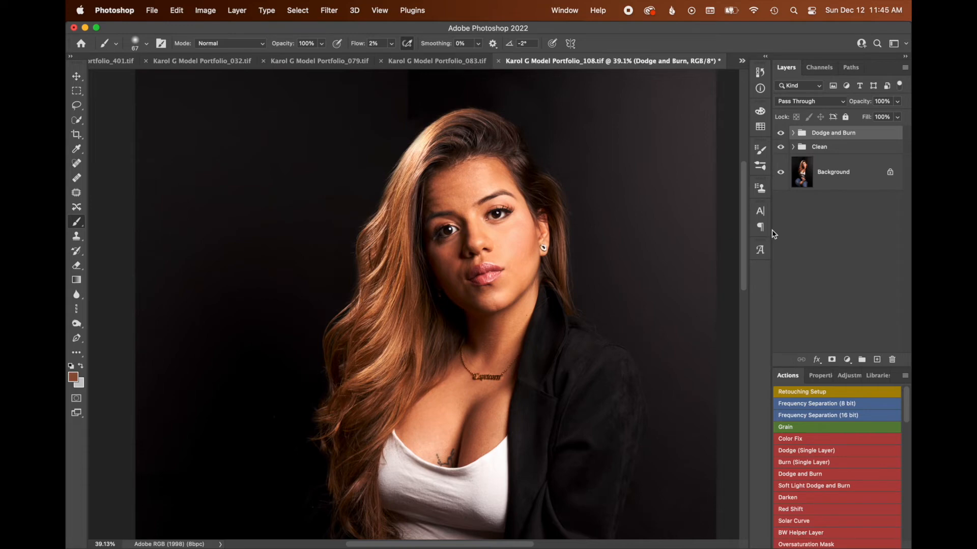
pyautogui.press('super+alt+shift+e')
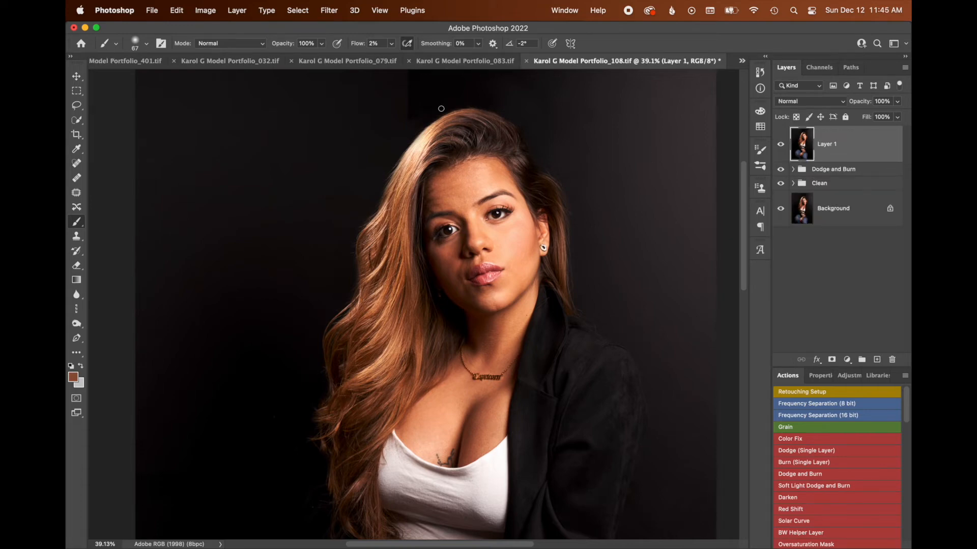
# - Apply a High Pass filter to the stamped layer with a smaller radius that isolates only the fine edges
pyautogui.click(295, 11)
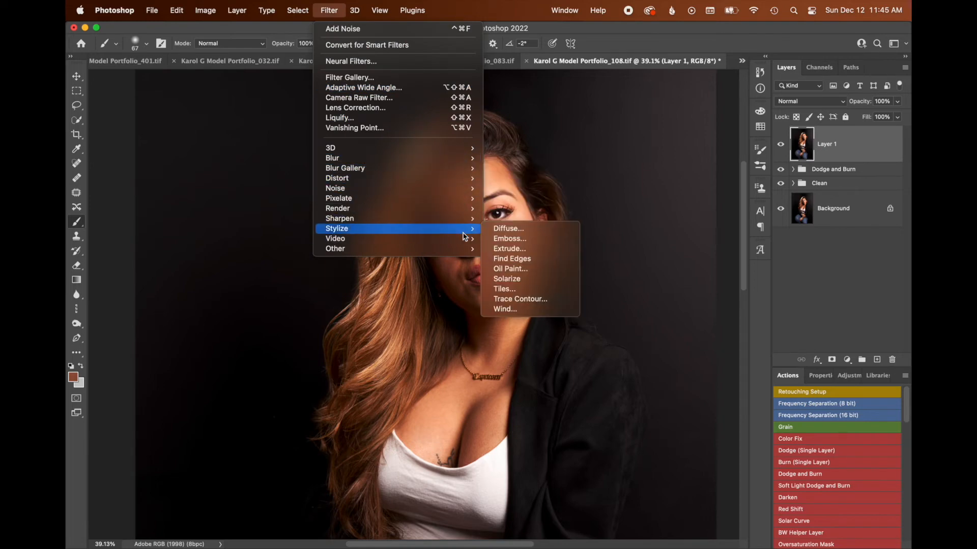
pyautogui.moveTo(463, 249)
pyautogui.click(514, 259)
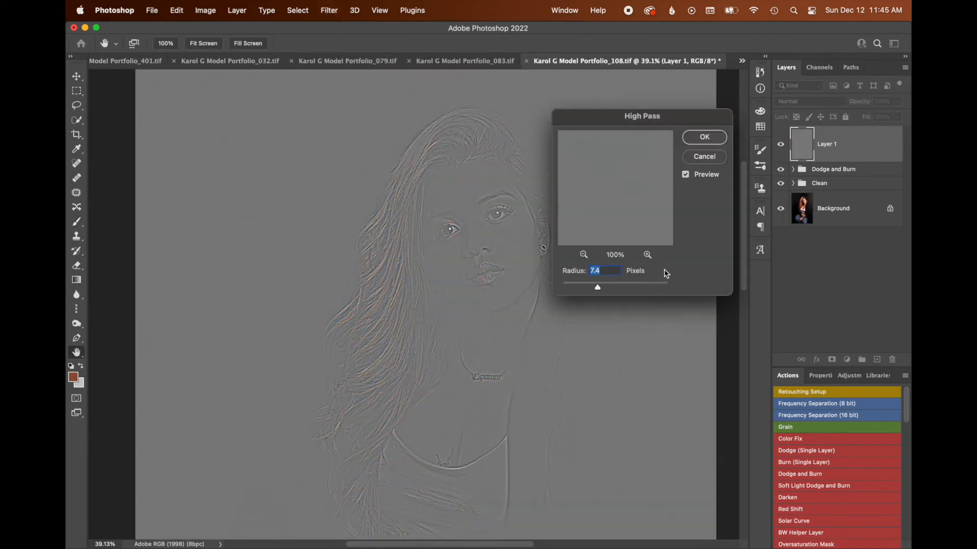
pyautogui.moveTo(685, 154); pyautogui.dragTo(736, 145)
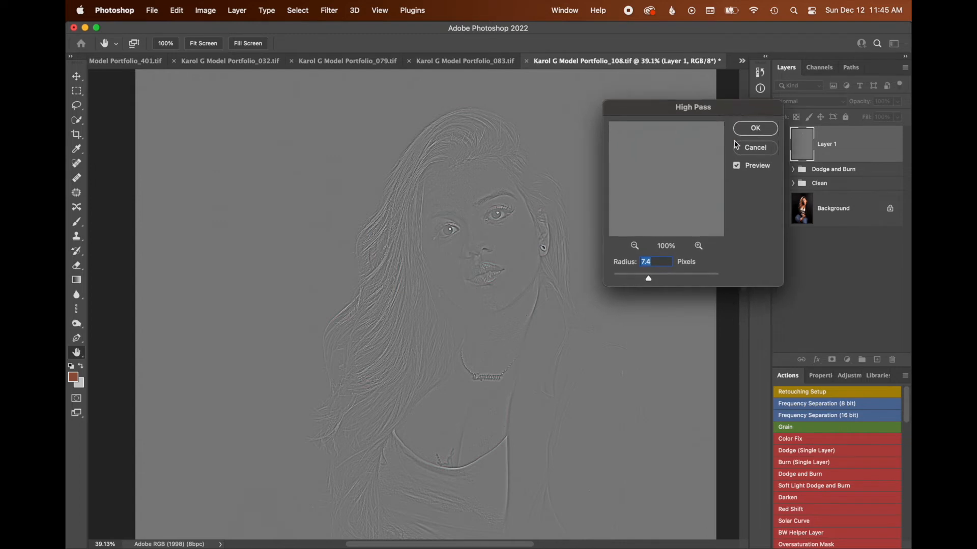
pyautogui.moveTo(642, 279); pyautogui.dragTo(638, 283)
pyautogui.press('Return')
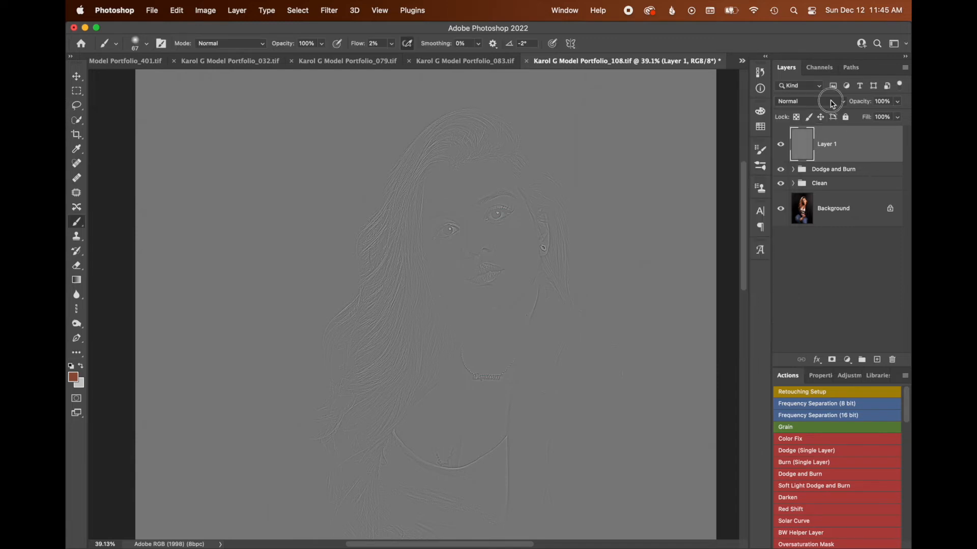
# - Set the High Pass layer's blend mode to Soft Light and inspect the hands and jeans
pyautogui.click(824, 101)
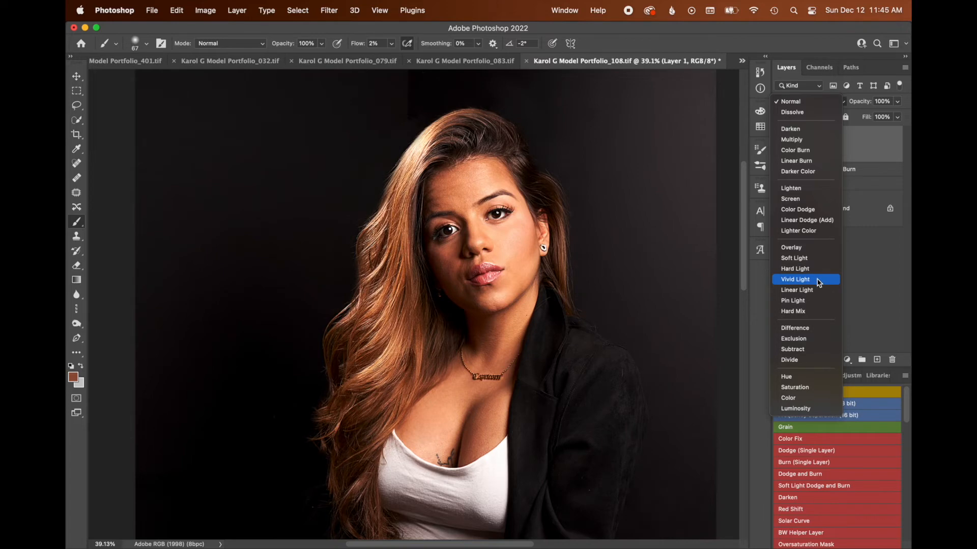
pyautogui.click(821, 259)
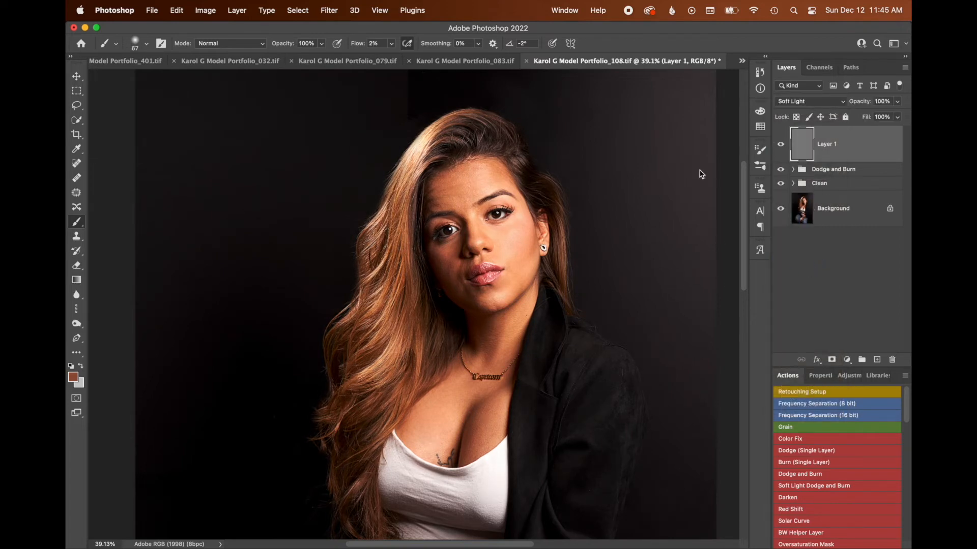
pyautogui.moveTo(603, 257); pyautogui.dragTo(619, 76)
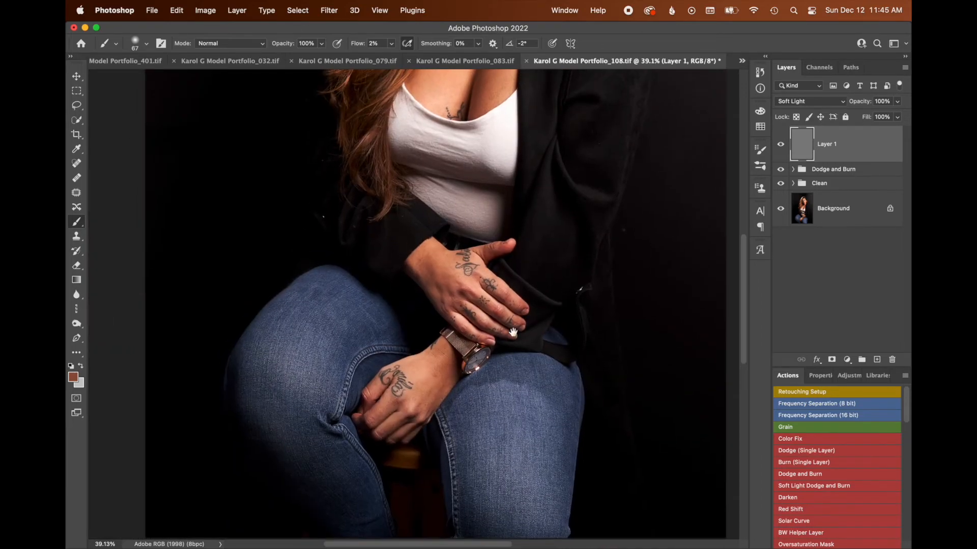
# - Delete the High Pass sharpening layer above the Dodge and Burn group
pyautogui.press('z')
pyautogui.moveTo(530, 320)
pyautogui.mouseDown()
pyautogui.moveTo(601, 319)
pyautogui.moveTo(524, 330)
pyautogui.mouseUp()
pyautogui.press('b')
pyautogui.press('BackSpace')
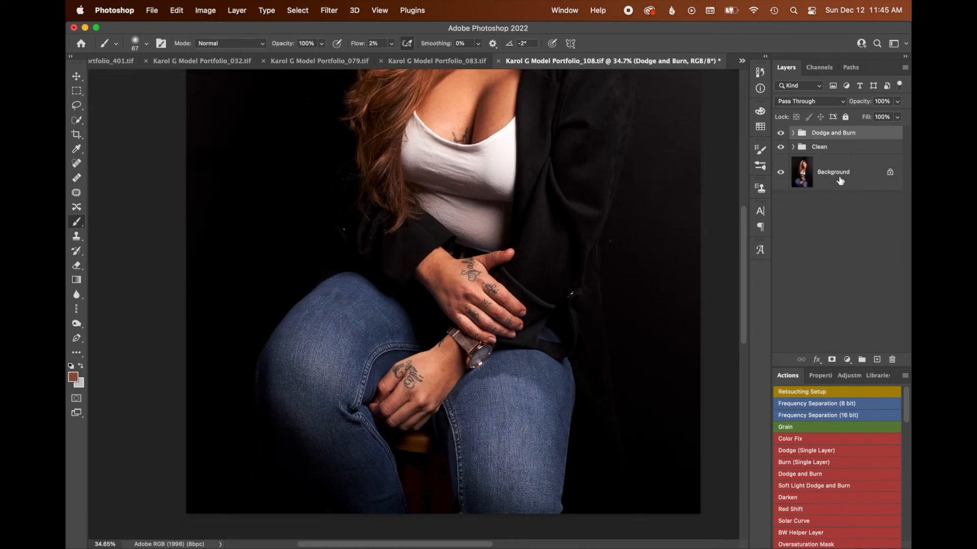
# - Select the Heal layer in the Clean group and heal the mark on the upper hand's index fingernail with a small Healing Brush
pyautogui.click(794, 147)
pyautogui.click(811, 212)
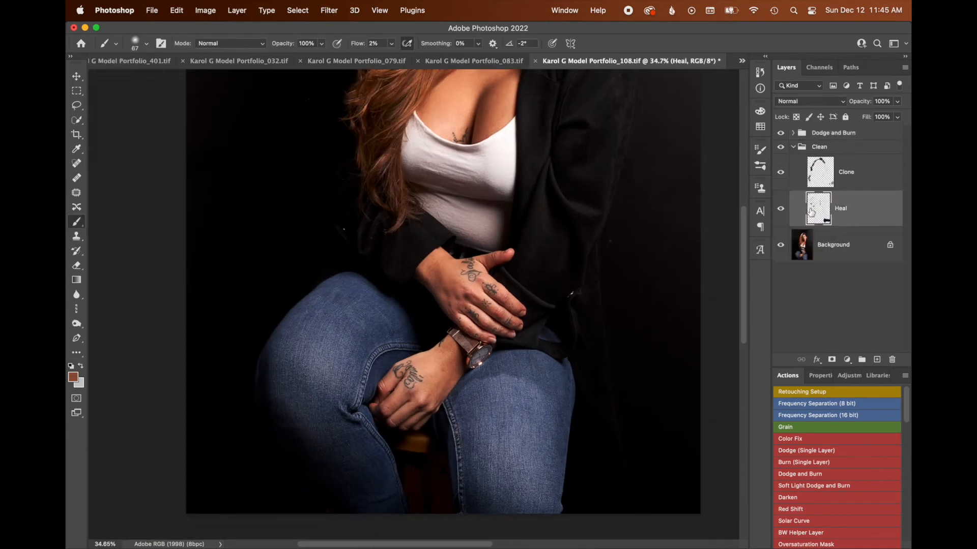
pyautogui.moveTo(489, 316); pyautogui.dragTo(565, 310)
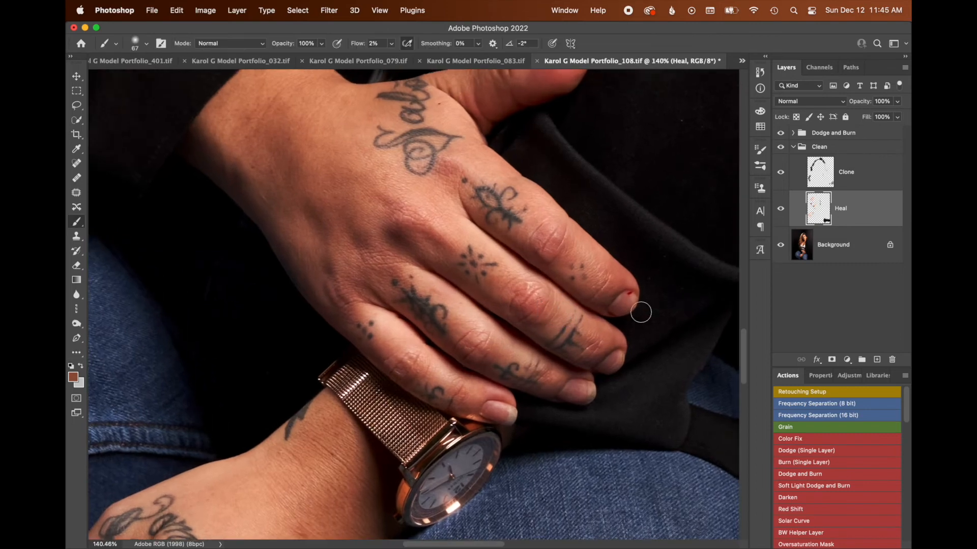
pyautogui.keyDown('ctrl'); pyautogui.keyDown('alt'); pyautogui.moveTo(637, 299); pyautogui.dragTo(612, 307); pyautogui.keyUp('alt'); pyautogui.keyUp('ctrl')
pyautogui.keyDown('alt'); pyautogui.click(614, 304); pyautogui.keyUp('alt')
pyautogui.press('j')
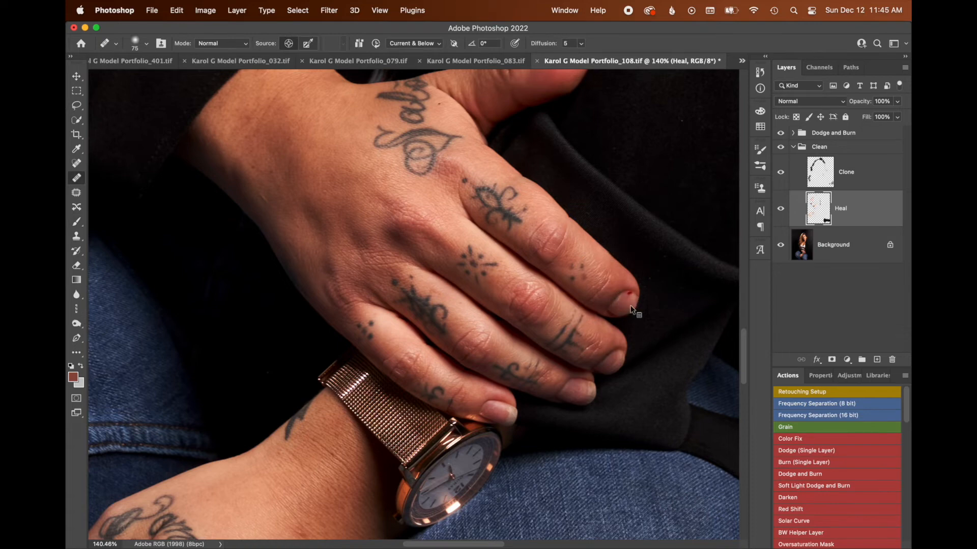
pyautogui.moveTo(625, 306)
pyautogui.keyDown('ctrl'); pyautogui.keyDown('alt'); pyautogui.mouseDown()
pyautogui.moveTo(613, 308)
pyautogui.moveTo(625, 304)
pyautogui.mouseUp(); pyautogui.keyUp('alt'); pyautogui.keyUp('ctrl')
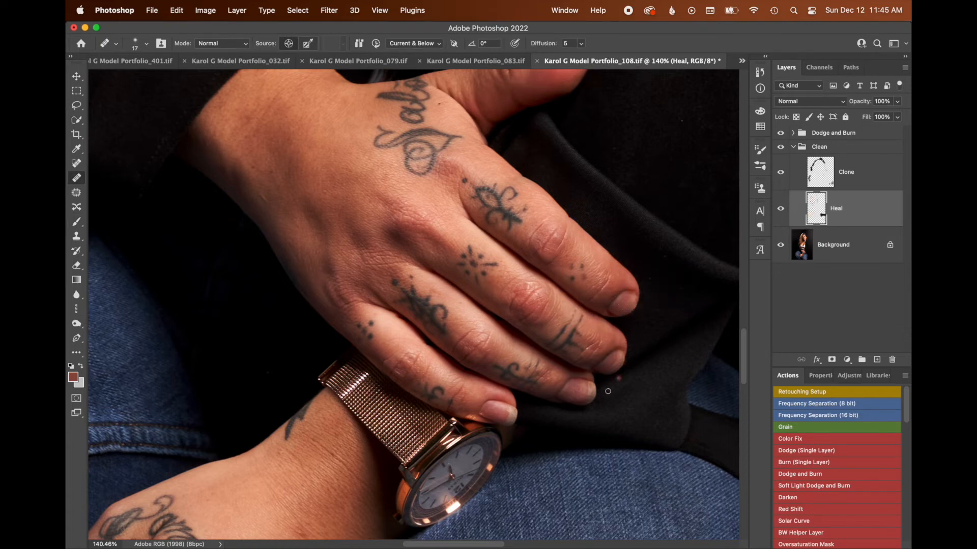
# - Heal the blemish on the upper hand's little fingernail, redoing the stroke from a fresh sample
pyautogui.keyDown('alt'); pyautogui.click(499, 412); pyautogui.keyUp('alt')
pyautogui.moveTo(496, 416); pyautogui.dragTo(491, 408)
pyautogui.press('super+z')
pyautogui.keyDown('alt'); pyautogui.click(492, 410); pyautogui.keyUp('alt')
pyautogui.click(494, 409)
pyautogui.moveTo(491, 413); pyautogui.dragTo(530, 422)
# - Heal the small dark spot beside the tattoo on the back of the upper hand and inspect the lower hand
pyautogui.moveTo(454, 280); pyautogui.dragTo(518, 304)
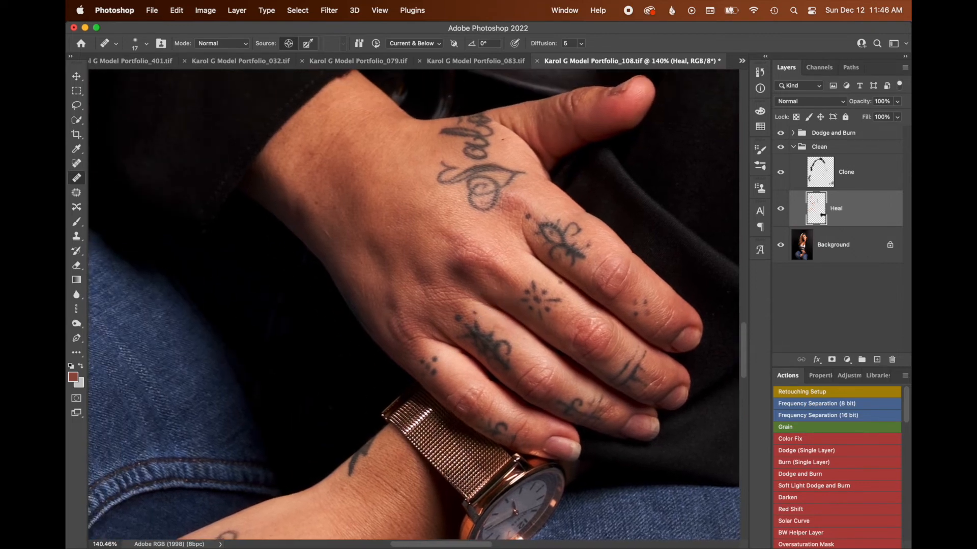
pyautogui.moveTo(566, 220); pyautogui.dragTo(566, 200)
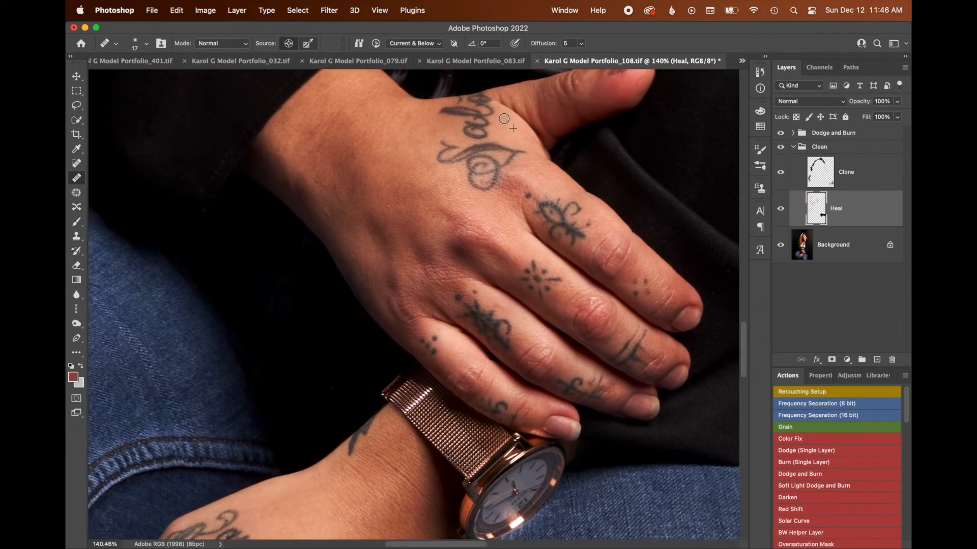
pyautogui.moveTo(521, 254); pyautogui.dragTo(608, 57)
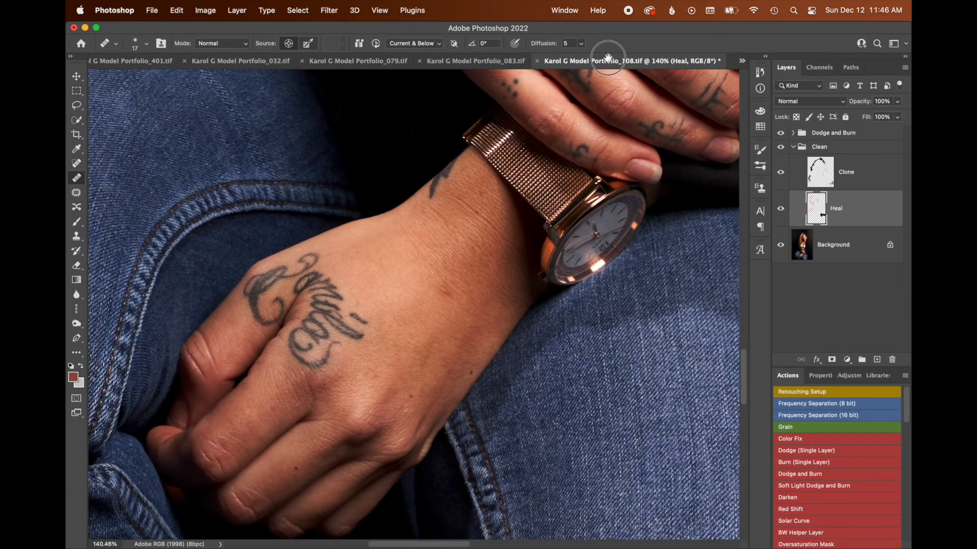
pyautogui.press('z')
pyautogui.moveTo(584, 301); pyautogui.dragTo(555, 311)
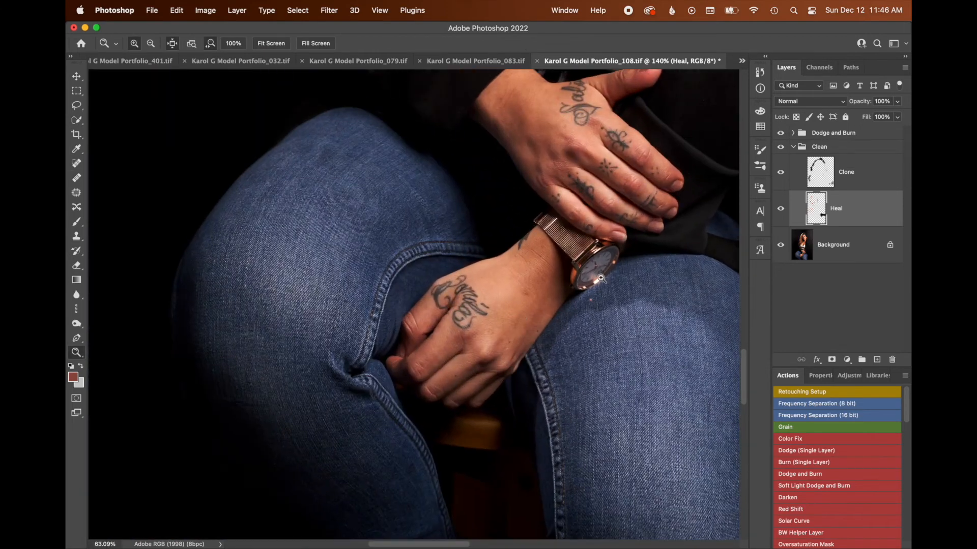
pyautogui.moveTo(601, 278); pyautogui.dragTo(604, 276)
# - Collapse the Clean group and run the Color Fix action to add a Color blend mode layer above the Dodge and Burn group
pyautogui.click(792, 148)
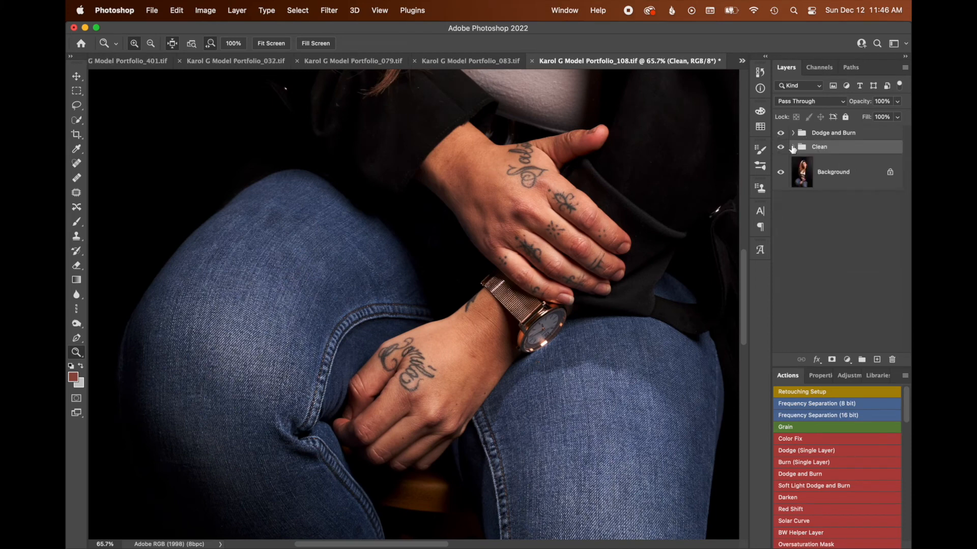
pyautogui.click(792, 134)
pyautogui.click(791, 134)
pyautogui.click(809, 133)
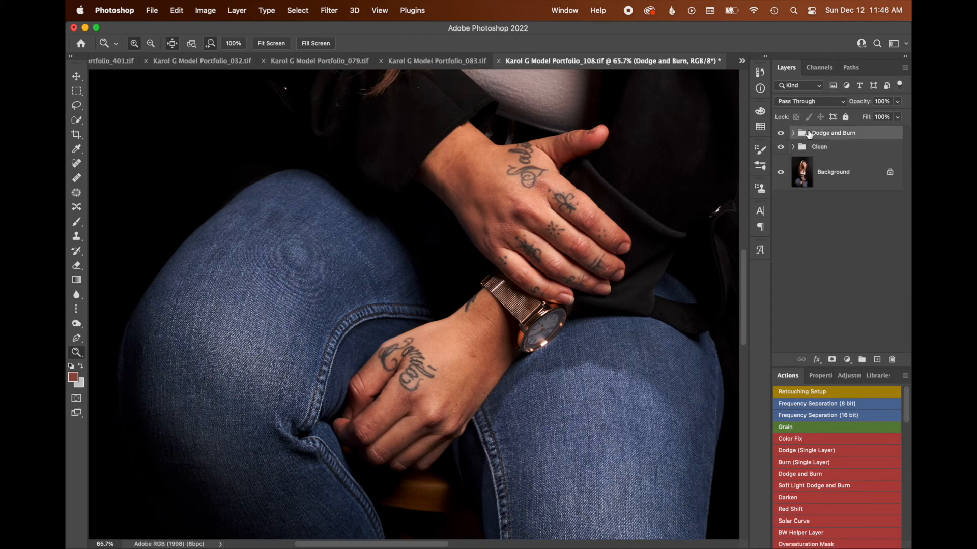
pyautogui.click(806, 440)
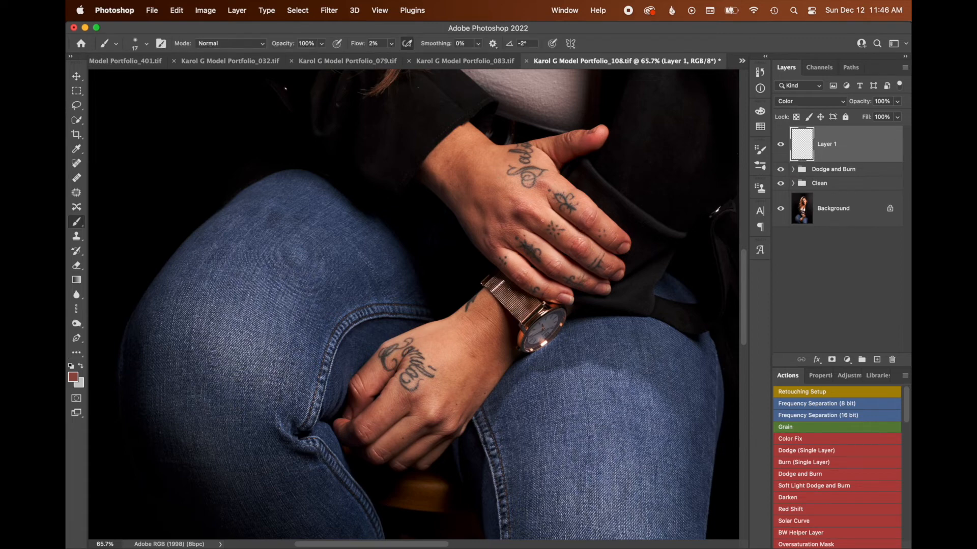
# - Paint a light skin tone over the reddish areas of both hands on the Color layer, comparing with and without it
pyautogui.moveTo(541, 221)
pyautogui.mouseDown()
pyautogui.moveTo(589, 248)
pyautogui.moveTo(574, 244)
pyautogui.moveTo(580, 251)
pyautogui.mouseUp()
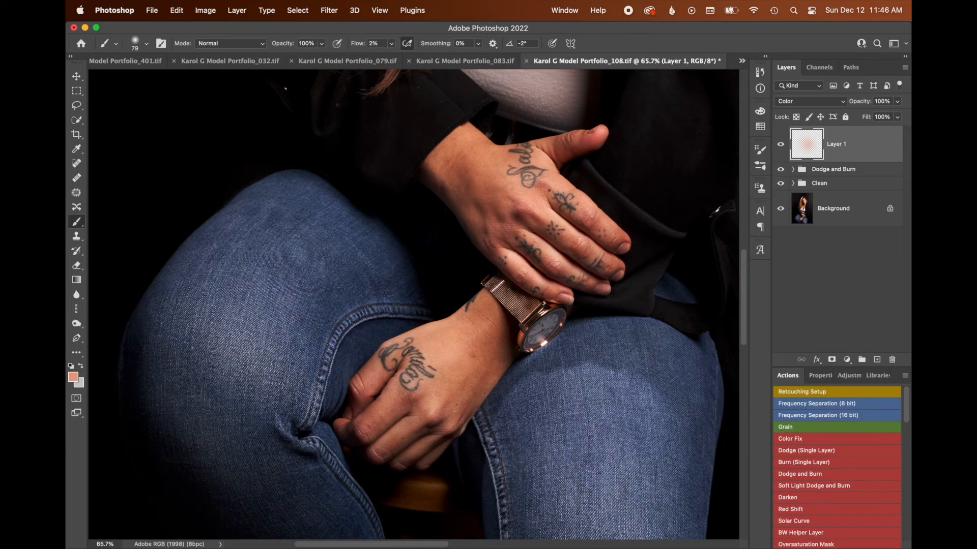
pyautogui.press('super+z')
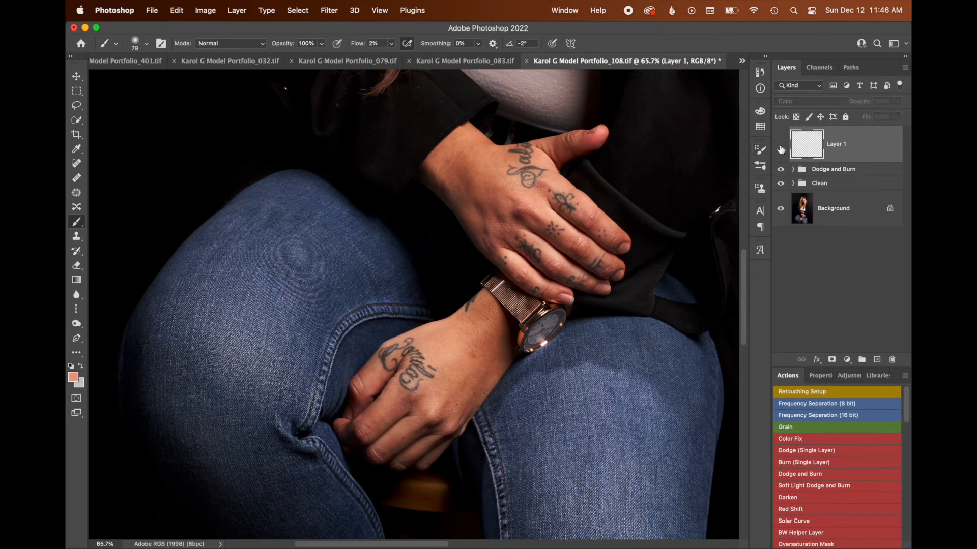
pyautogui.click(781, 145)
pyautogui.click(782, 144)
pyautogui.click(782, 144)
pyautogui.click(781, 144)
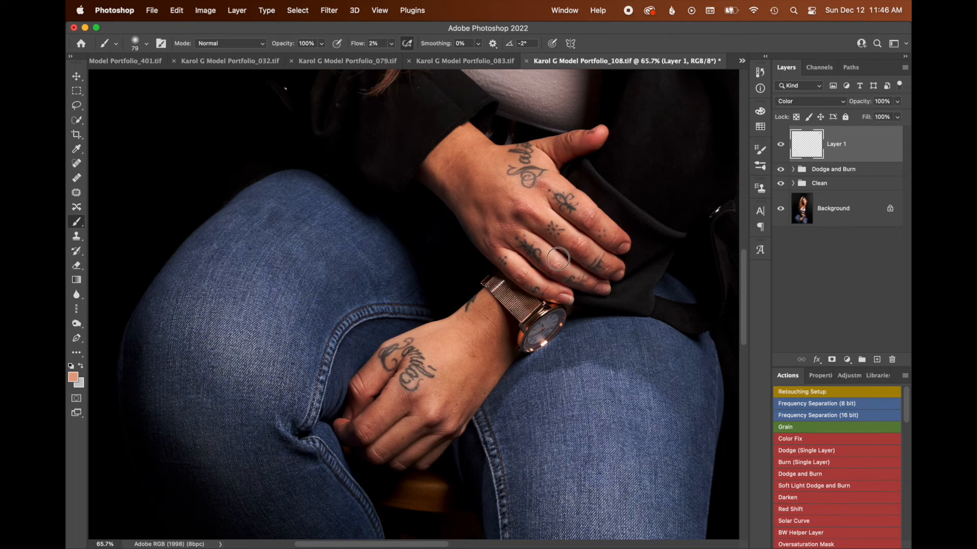
pyautogui.moveTo(594, 143); pyautogui.dragTo(558, 152)
pyautogui.moveTo(352, 427); pyautogui.dragTo(349, 422)
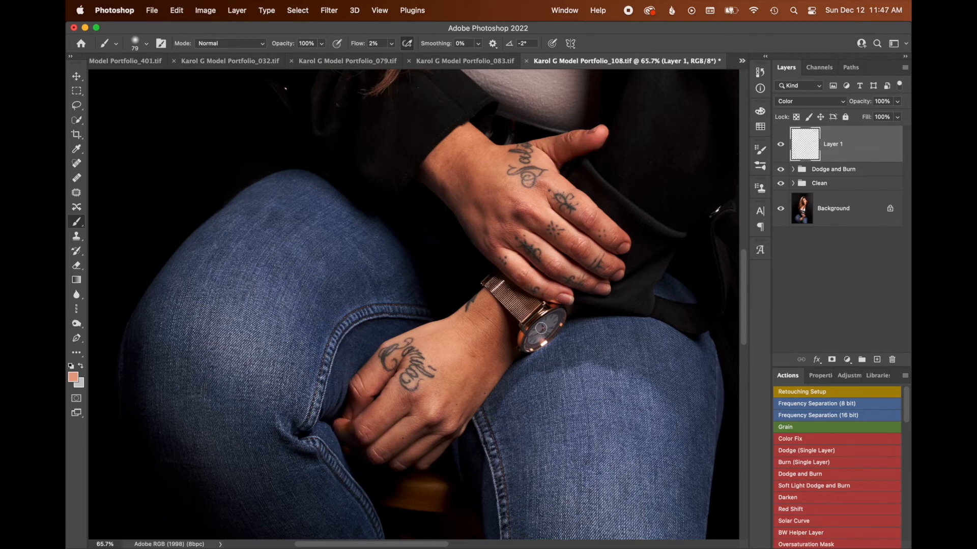
# - Heal the small mark on the lower wrist on the Heal layer and compare the retouch with the original background
pyautogui.click(792, 183)
pyautogui.click(839, 245)
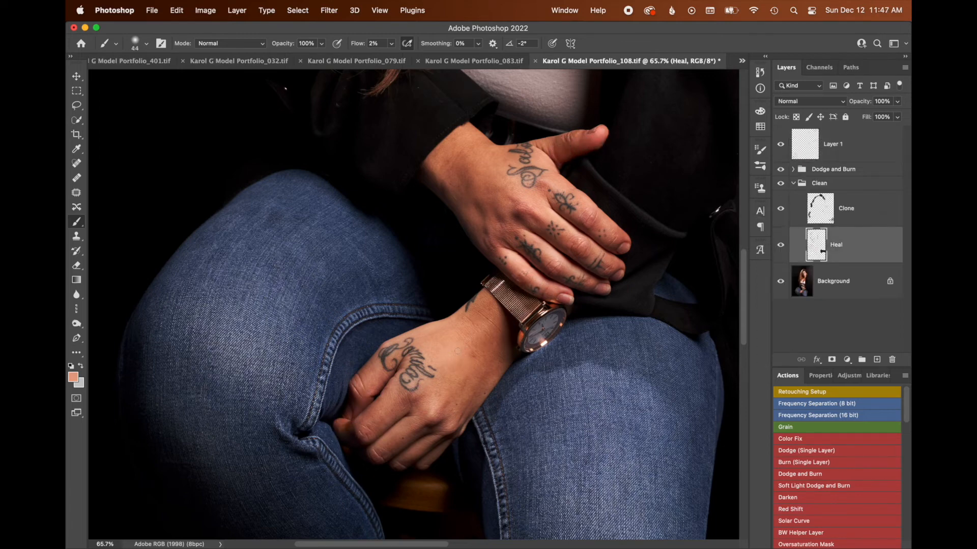
pyautogui.press('j')
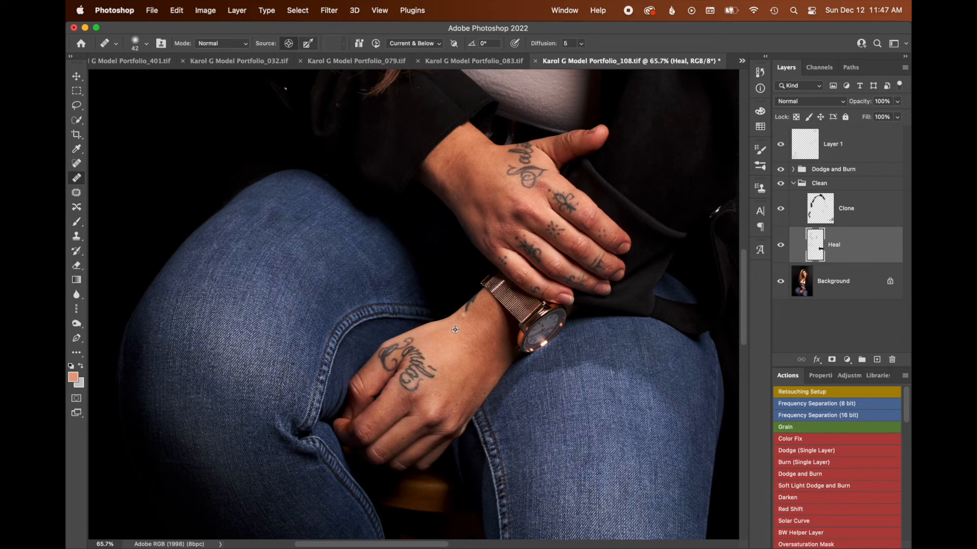
pyautogui.moveTo(509, 198); pyautogui.dragTo(458, 203)
pyautogui.keyDown('alt'); pyautogui.click(784, 281); pyautogui.keyUp('alt')
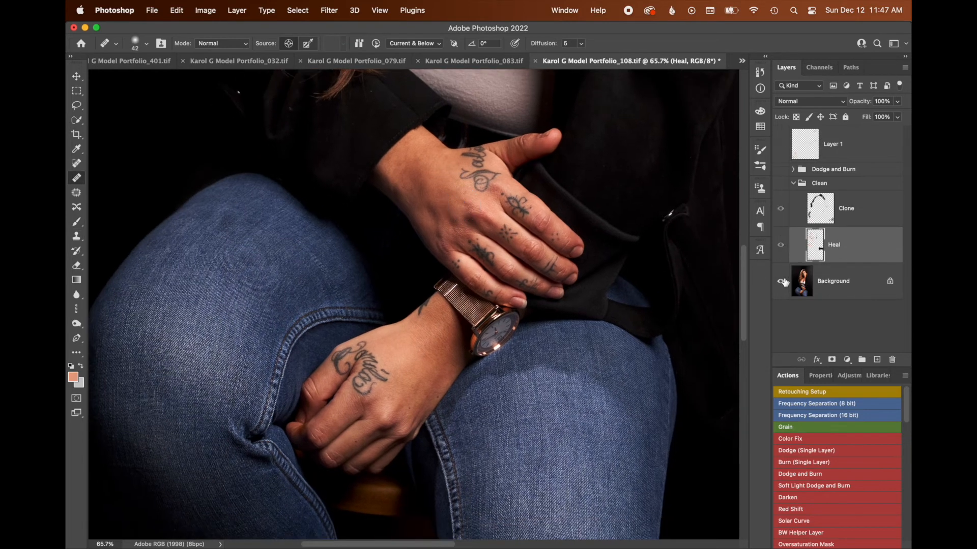
pyautogui.keyDown('alt'); pyautogui.click(784, 280); pyautogui.keyUp('alt')
pyautogui.press('z')
pyautogui.moveTo(641, 219); pyautogui.dragTo(595, 210)
# - Rename the Color layer "color fix" and stamp all visible layers into a new top layer named "sharpen"
pyautogui.doubleClick(834, 145)
pyautogui.write('color fix')
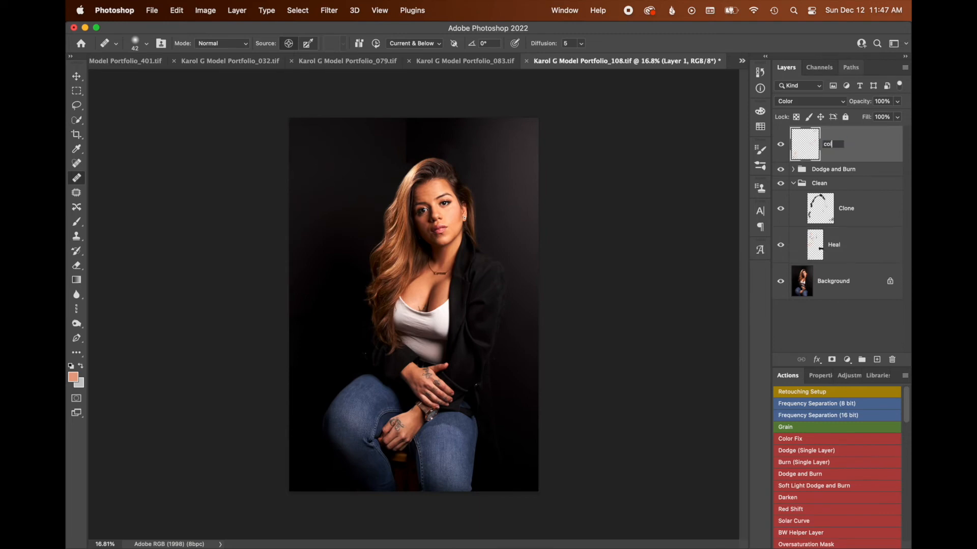
pyautogui.press('Return')
pyautogui.press('alt+shift+super+e')
pyautogui.doubleClick(827, 144)
pyautogui.write('sharpen')
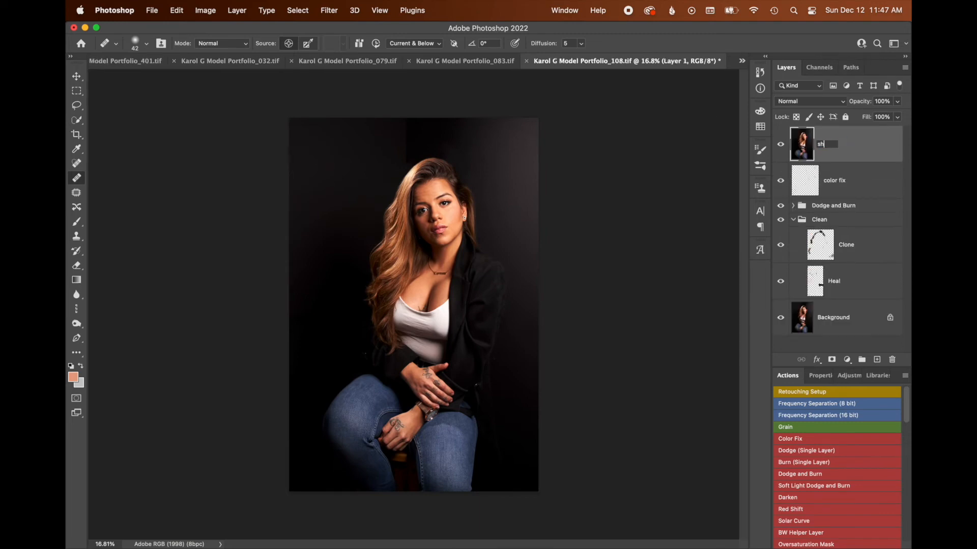
pyautogui.press('Return')
# - Apply a High Pass filter to the sharpen layer and set its blend mode to Soft Light
pyautogui.click(329, 10)
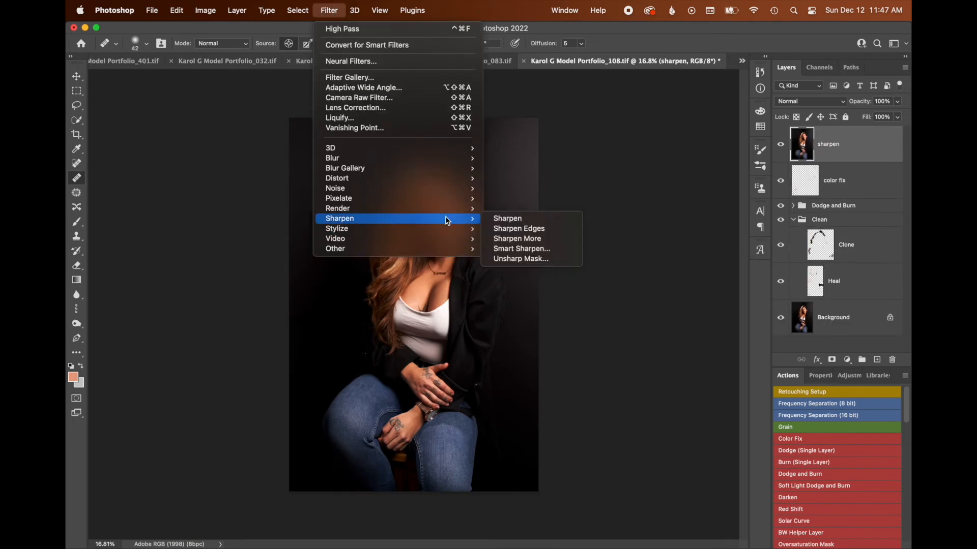
pyautogui.click(513, 259)
pyautogui.click(765, 127)
pyautogui.click(811, 101)
pyautogui.click(873, 257)
# - Compare the portrait with and without the sharpen layer
pyautogui.doubleClick(782, 141)
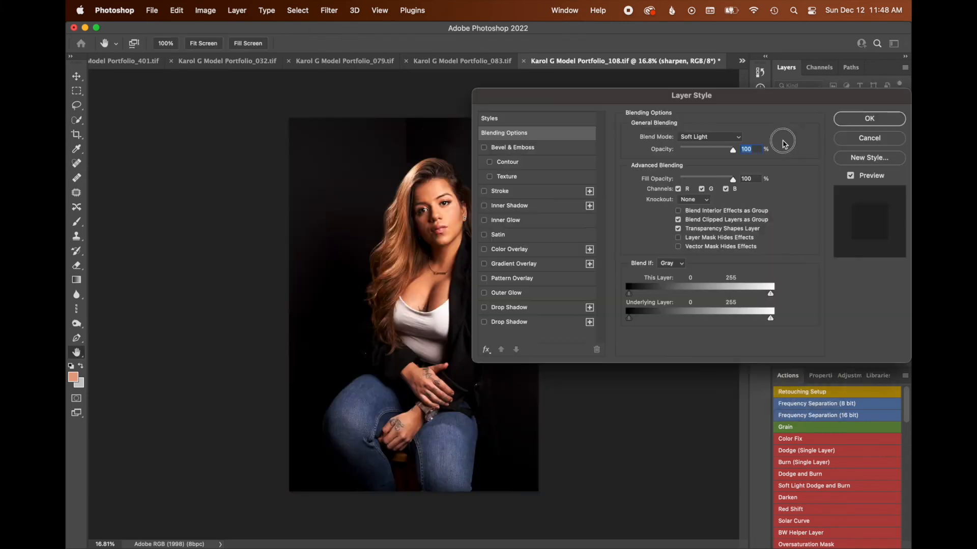
pyautogui.click(867, 139)
pyautogui.click(782, 145)
pyautogui.click(782, 144)
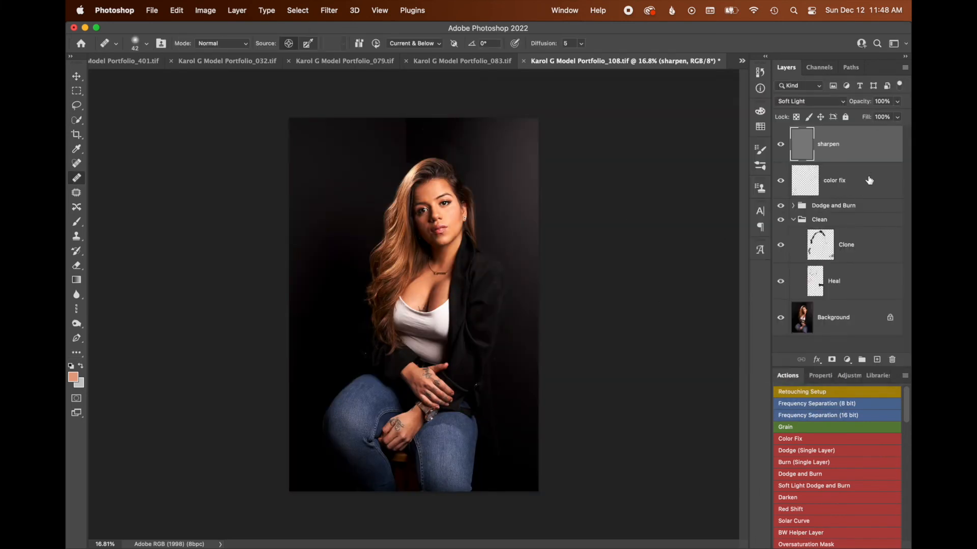
# - Add a Curves adjustment layer above the sharpen layer and raise its RGB midtones to brighten the portrait
pyautogui.click(847, 360)
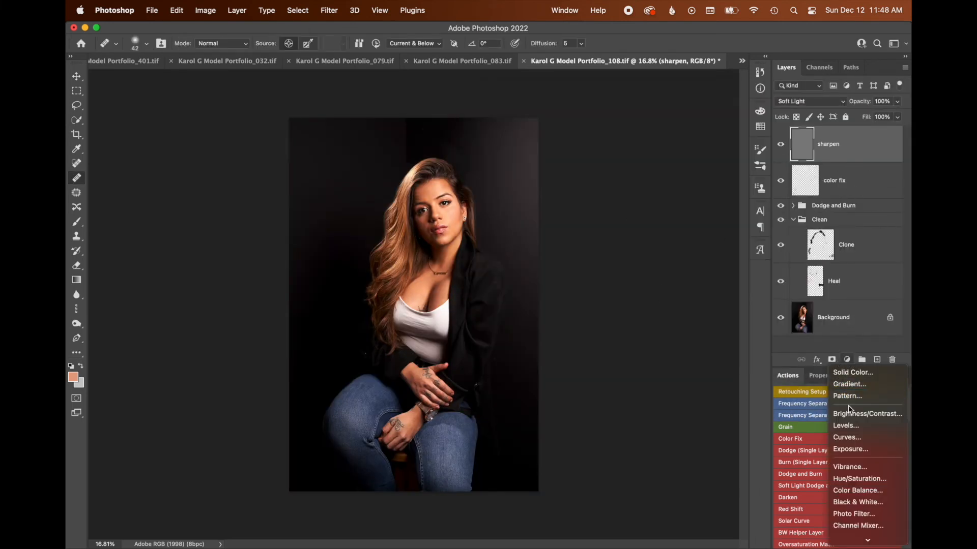
pyautogui.click(848, 438)
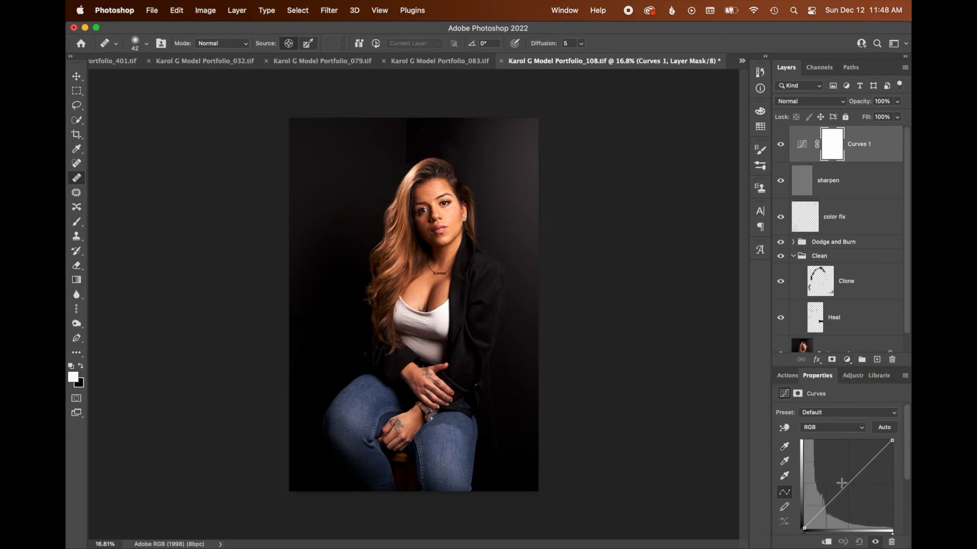
pyautogui.click(850, 481)
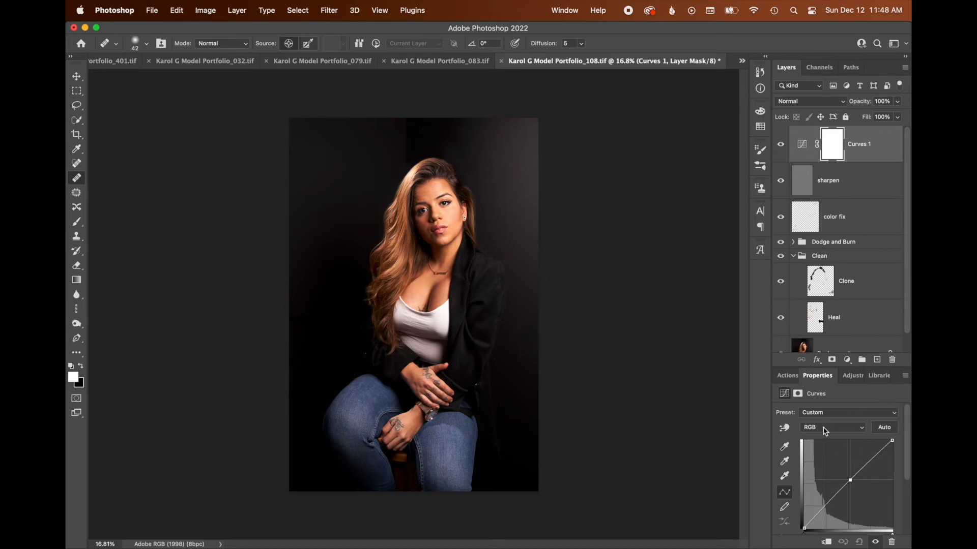
pyautogui.moveTo(853, 475); pyautogui.dragTo(852, 466)
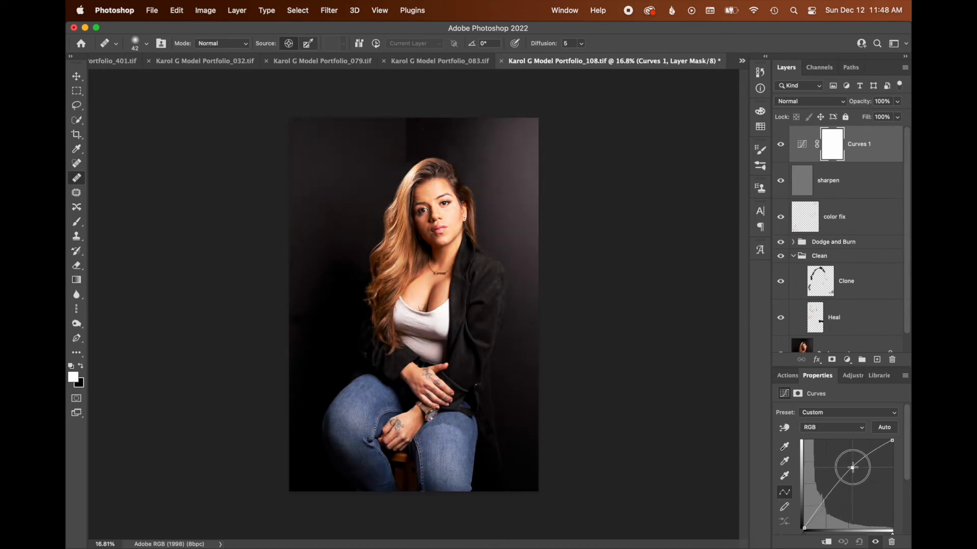
# - Limit the brightening Curves layer to the lighter tones of the underlying layers with Blend If
pyautogui.doubleClick(887, 157)
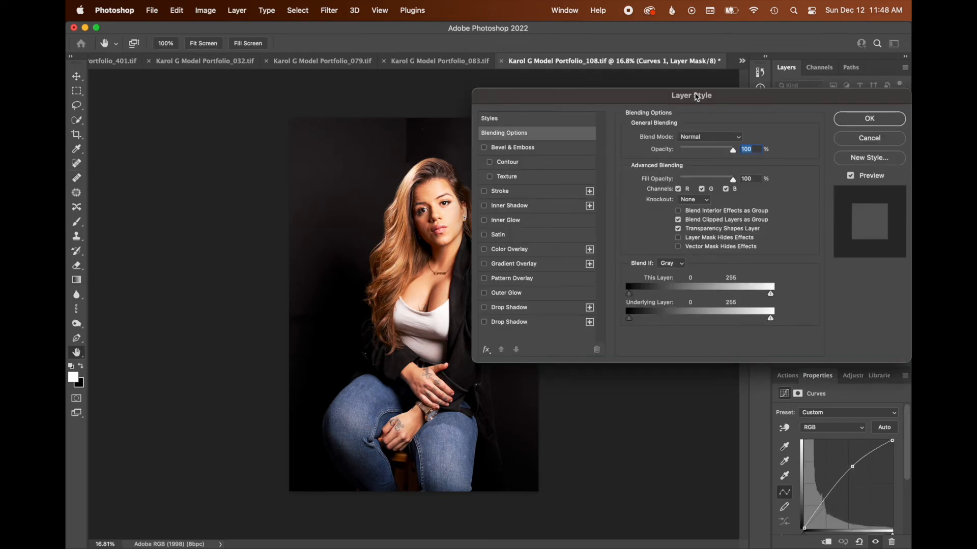
pyautogui.moveTo(697, 97); pyautogui.dragTo(746, 97)
pyautogui.moveTo(679, 317); pyautogui.dragTo(816, 324)
pyautogui.click(891, 120)
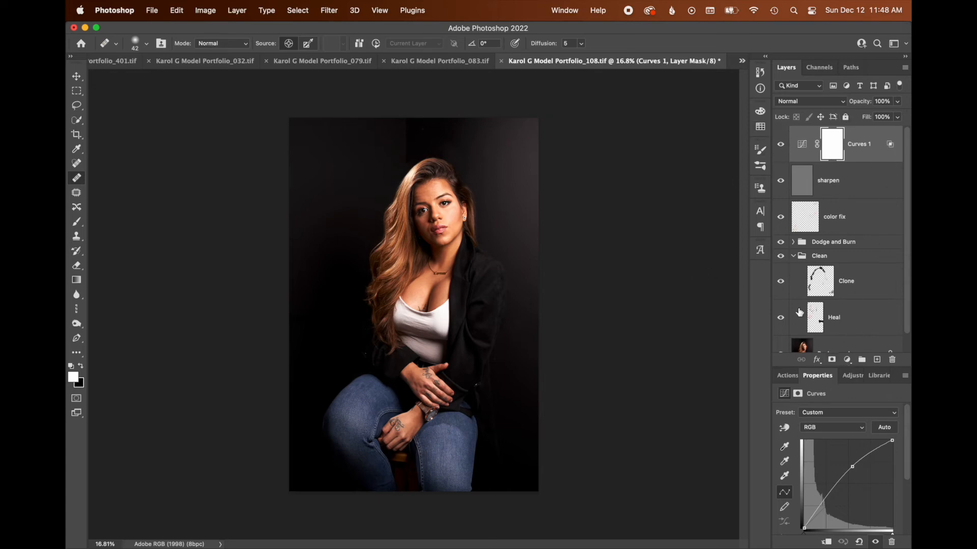
# - Add a second Curves adjustment layer on top and lower its RGB midtones to darken the portrait
pyautogui.click(847, 360)
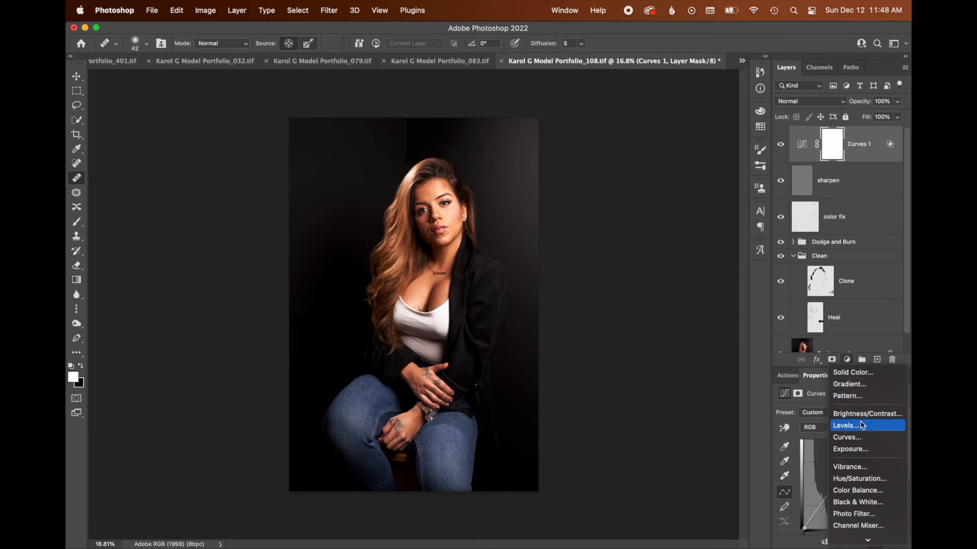
pyautogui.click(861, 438)
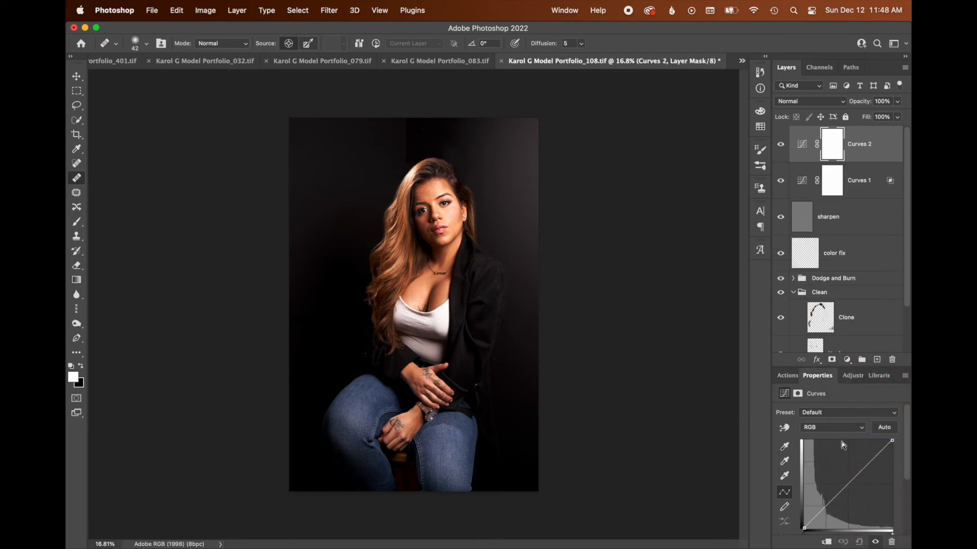
pyautogui.moveTo(849, 484); pyautogui.dragTo(853, 487)
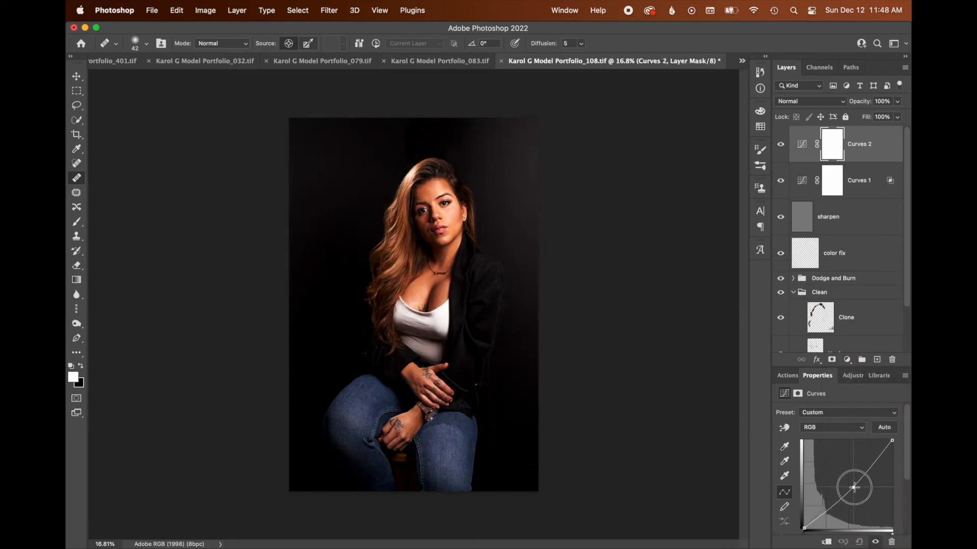
# - Limit the darkening Curves layer to the dark tones with Blend If, splitting the underlying layer's white point at 23 / 55
pyautogui.doubleClick(884, 155)
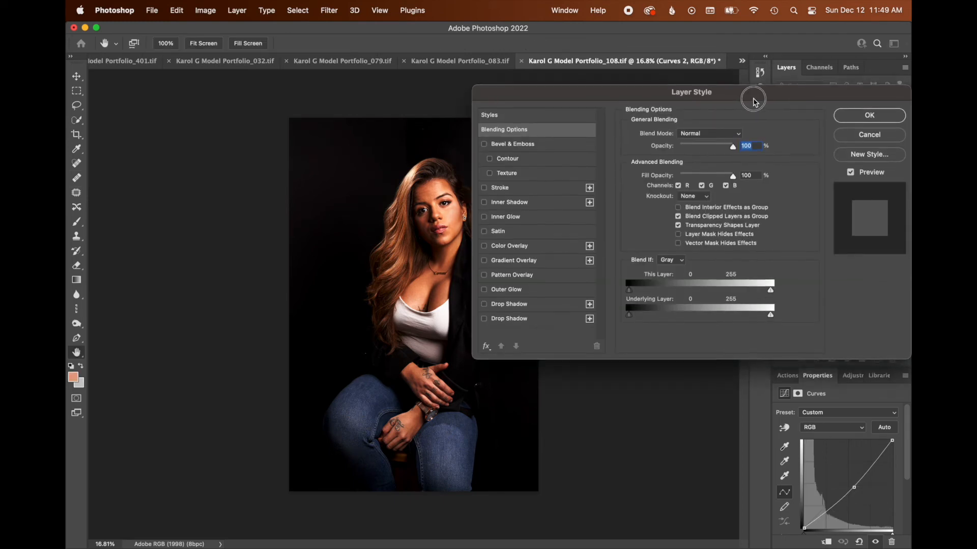
pyautogui.moveTo(752, 96); pyautogui.dragTo(795, 97)
pyautogui.moveTo(813, 319); pyautogui.dragTo(684, 320)
pyautogui.moveTo(687, 321)
pyautogui.mouseDown()
pyautogui.moveTo(710, 326)
pyautogui.moveTo(682, 337)
pyautogui.moveTo(691, 321)
pyautogui.moveTo(703, 325)
pyautogui.mouseUp()
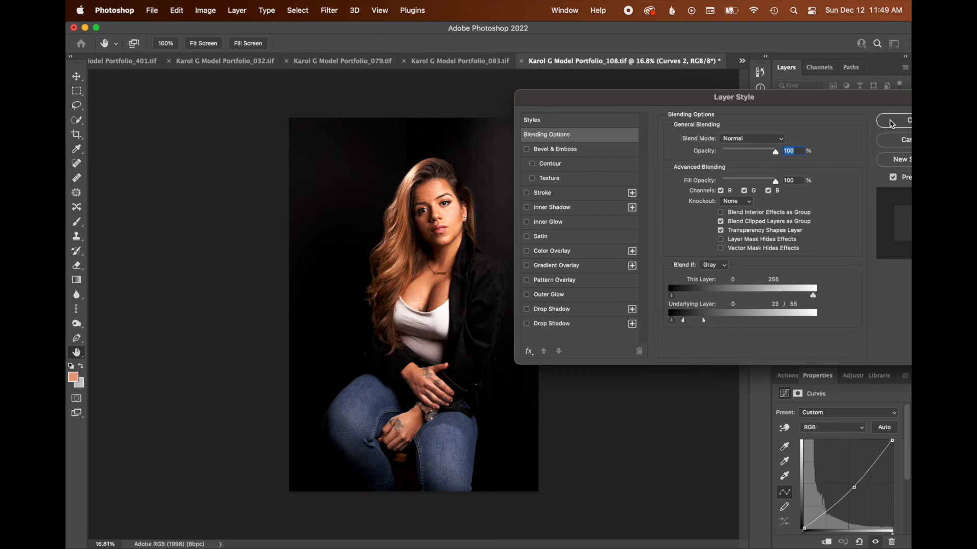
pyautogui.click(891, 124)
# - Compare the portrait with and without the darkening Curves layer and lower that layer's opacity to 32%
pyautogui.click(782, 146)
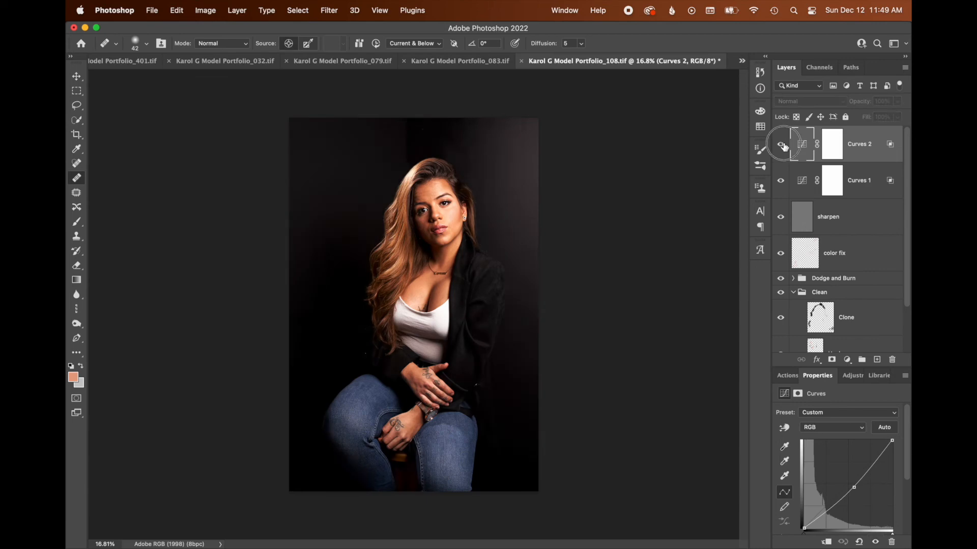
pyautogui.click(782, 145)
pyautogui.click(783, 146)
pyautogui.click(784, 147)
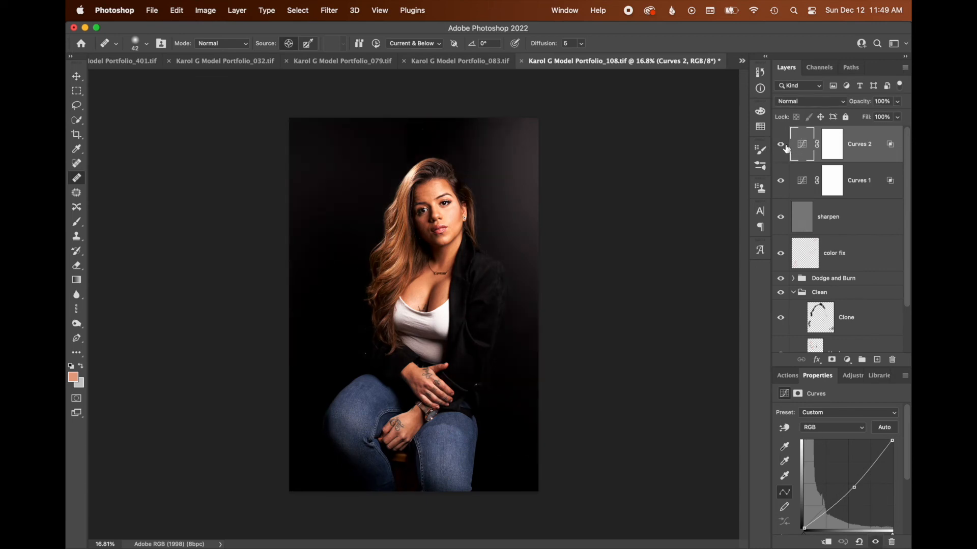
pyautogui.moveTo(868, 101); pyautogui.dragTo(829, 105)
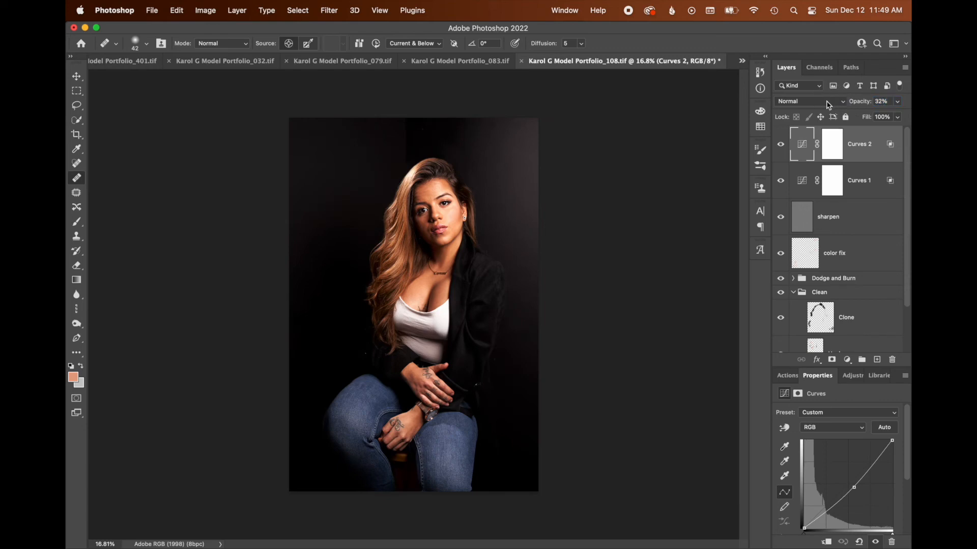
pyautogui.click(782, 145)
pyautogui.click(780, 145)
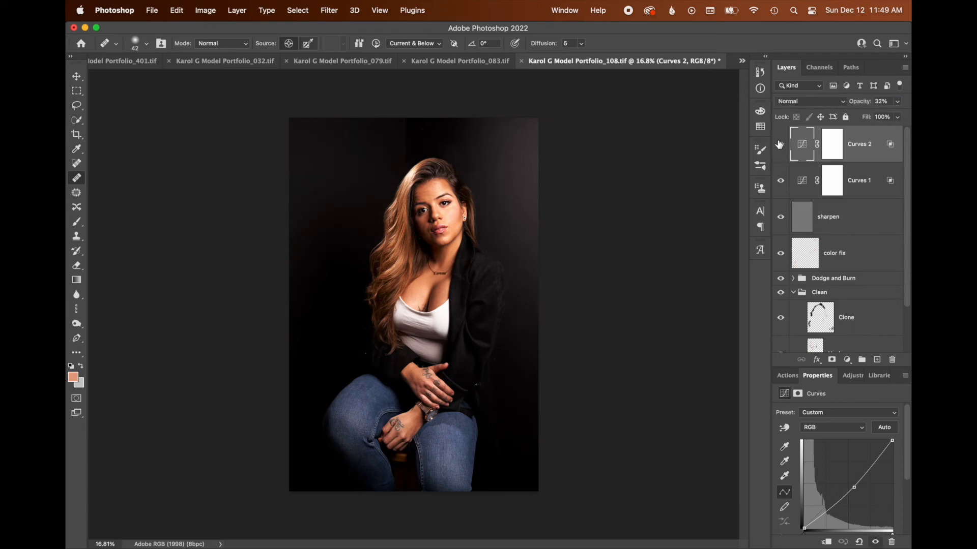
# - Group the two Curves layers and name the group "global d and b"
pyautogui.keyDown('shift'); pyautogui.click(856, 186); pyautogui.keyUp('shift')
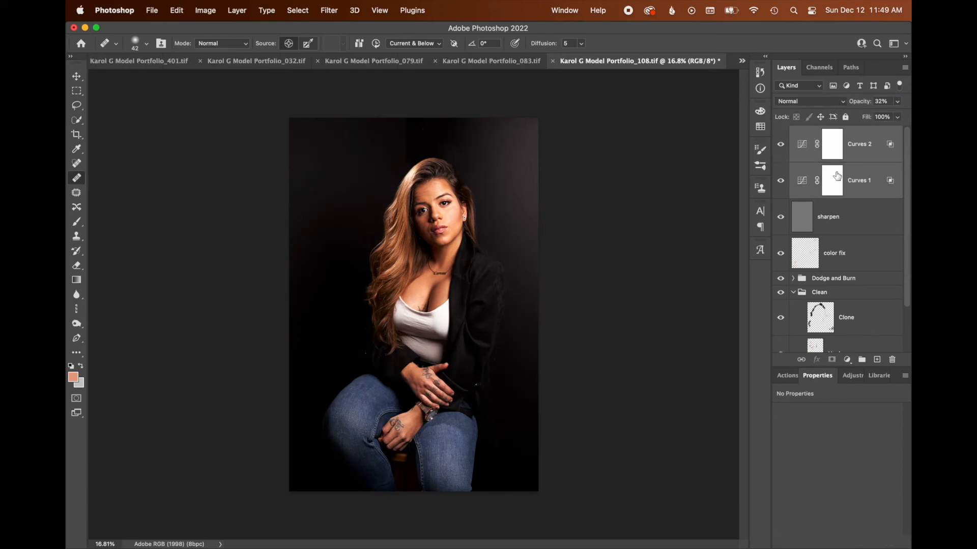
pyautogui.press('super+g')
pyautogui.doubleClick(829, 134)
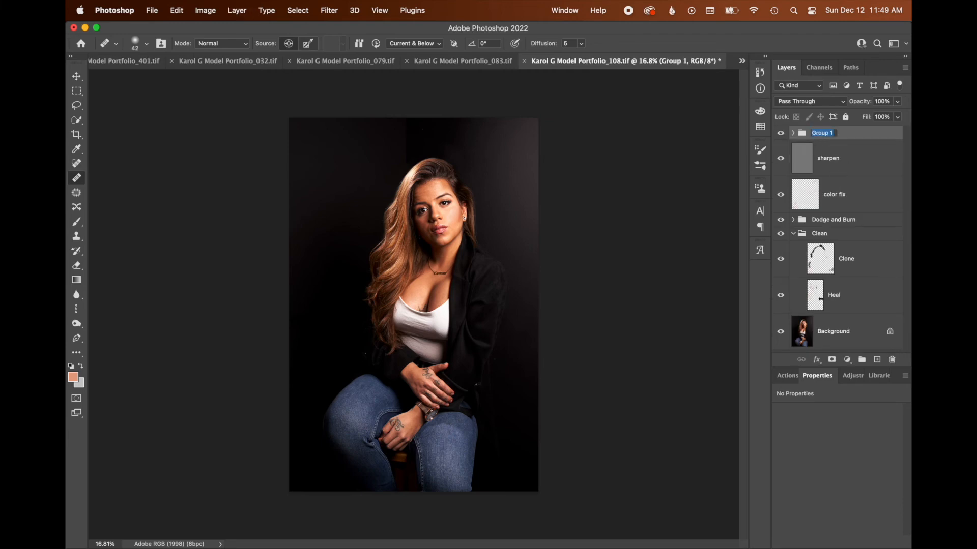
pyautogui.write('global d and b')
pyautogui.press('Return')
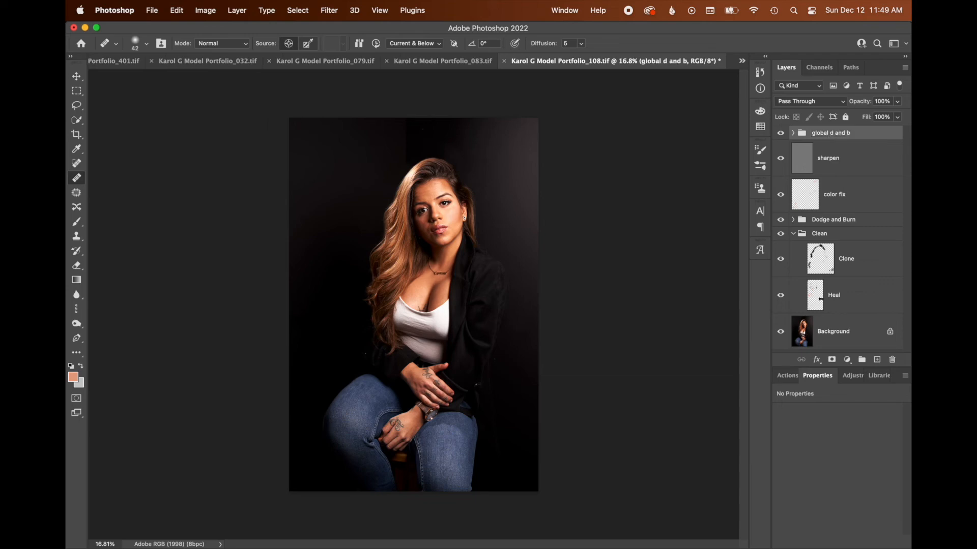
# - Compare the original Background layer alone with the full retouch
pyautogui.keyDown('alt'); pyautogui.click(778, 336); pyautogui.keyUp('alt')
pyautogui.keyDown('alt'); pyautogui.click(779, 334); pyautogui.keyUp('alt')
pyautogui.keyDown('alt'); pyautogui.click(778, 334); pyautogui.keyUp('alt')
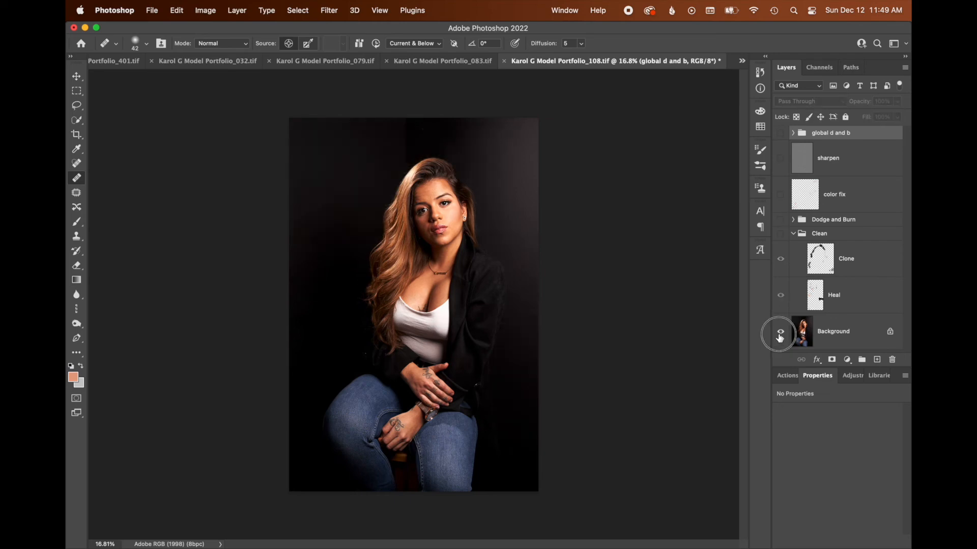
pyautogui.keyDown('alt'); pyautogui.click(779, 335); pyautogui.keyUp('alt')
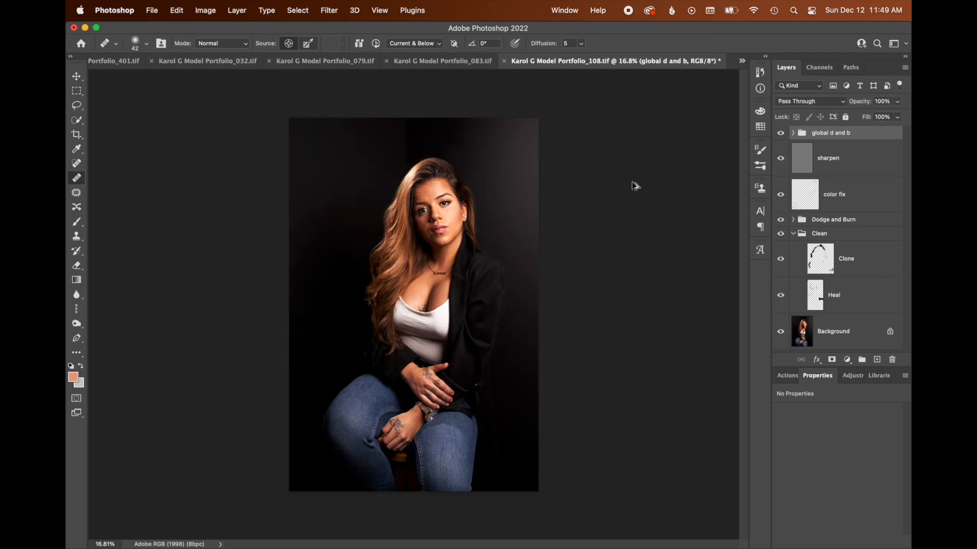
# - Stamp all visible layers into a new layer on top and open it in Neural Filters
pyautogui.click(329, 10)
pyautogui.click(329, 10)
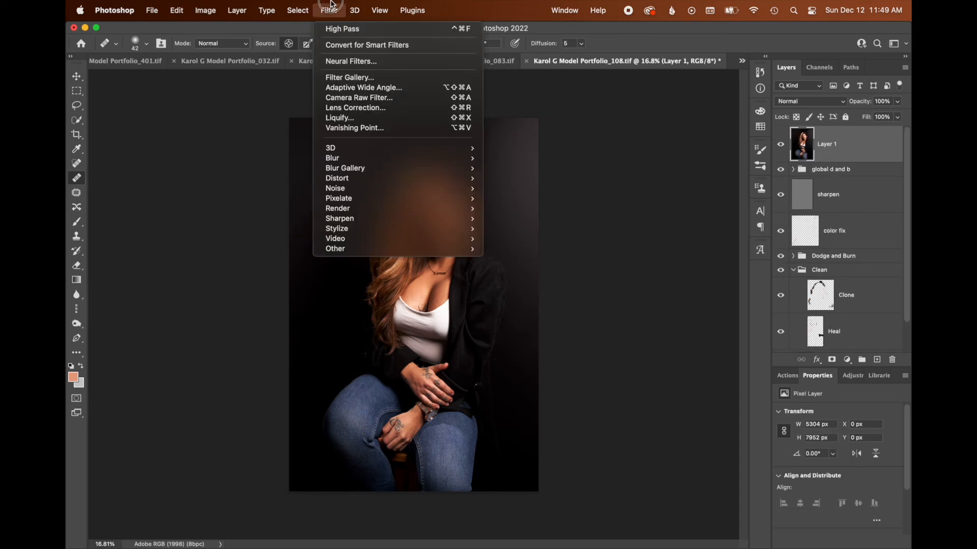
pyautogui.click(348, 61)
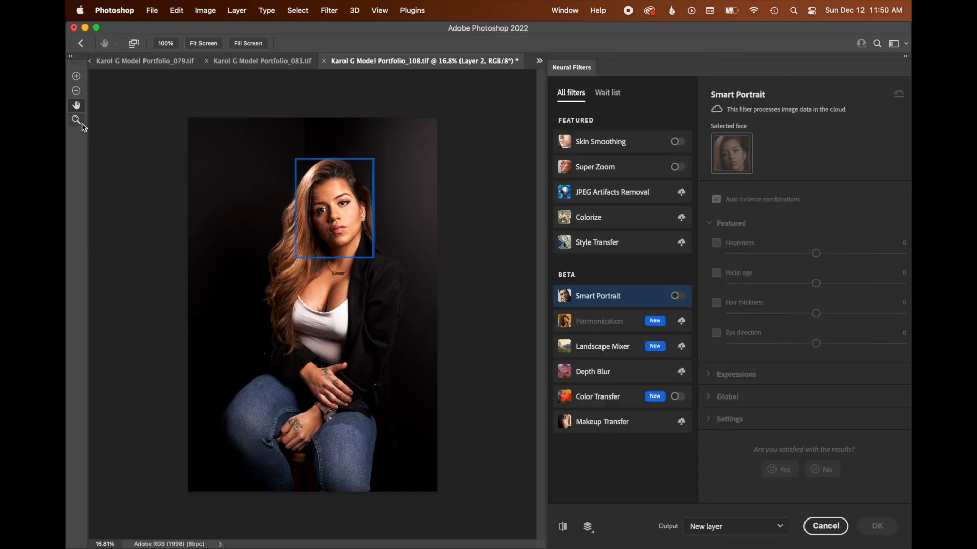
# - Apply the Skin Smoothing neural filter to the face with Blur 23 and Smoothness -33, output to a new layer
pyautogui.click(76, 119)
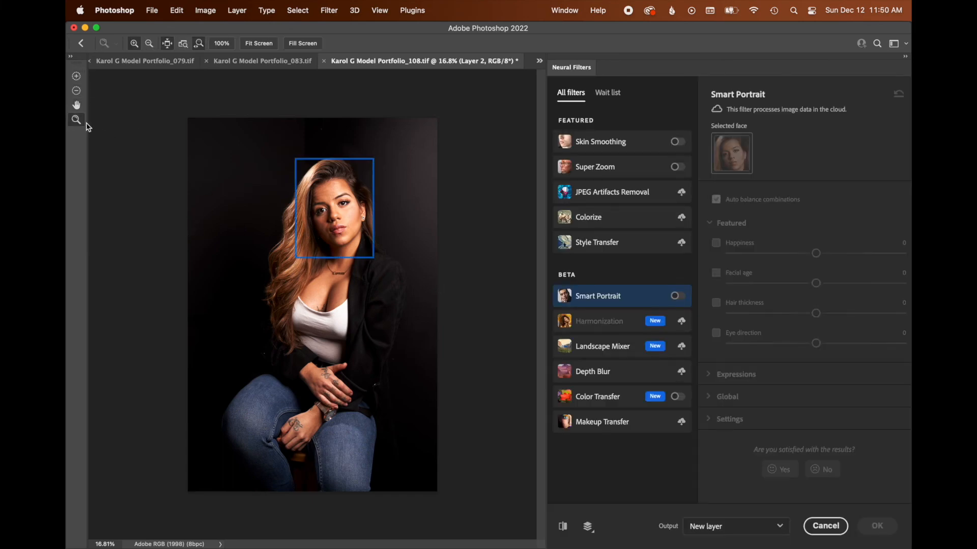
pyautogui.click(336, 226)
pyautogui.click(335, 225)
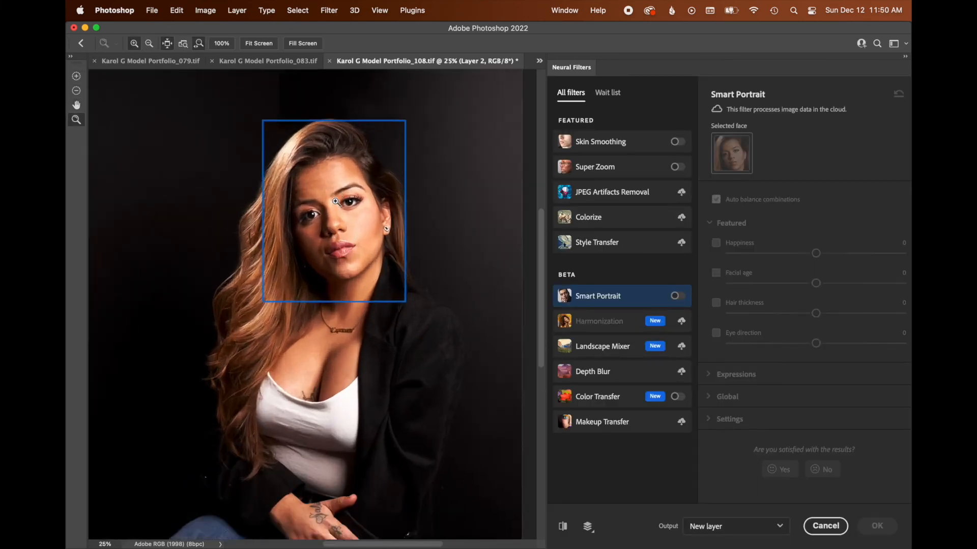
pyautogui.click(345, 228)
pyautogui.click(356, 305)
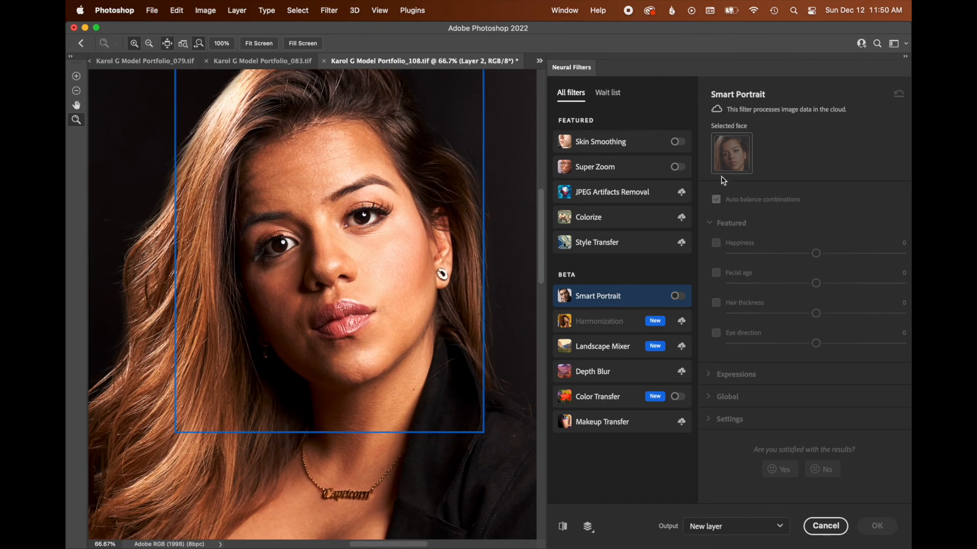
pyautogui.click(677, 142)
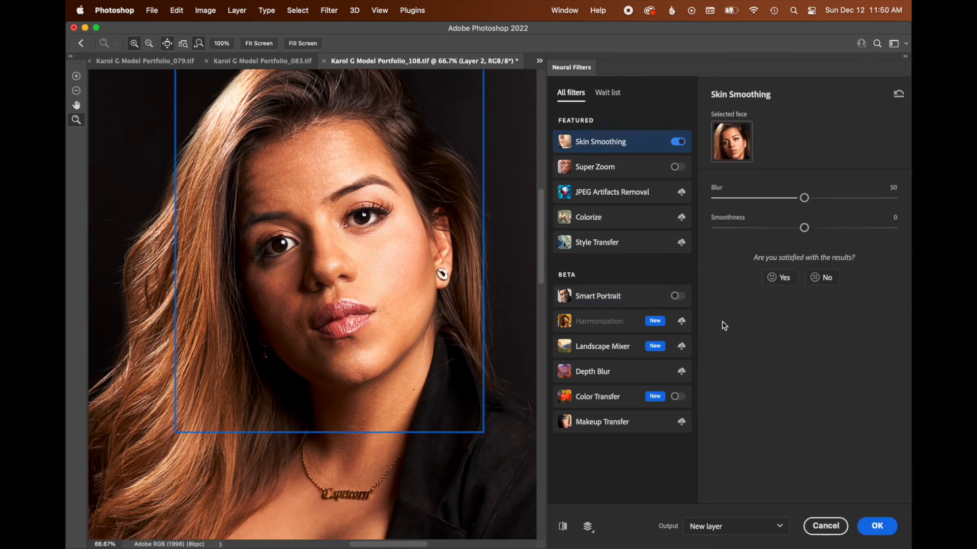
pyautogui.click(755, 198)
pyautogui.click(746, 228)
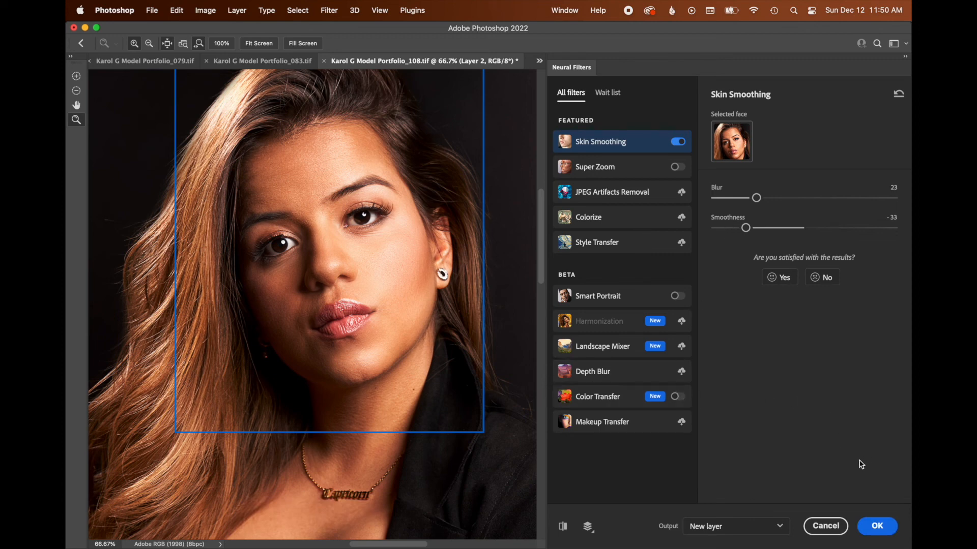
pyautogui.click(876, 525)
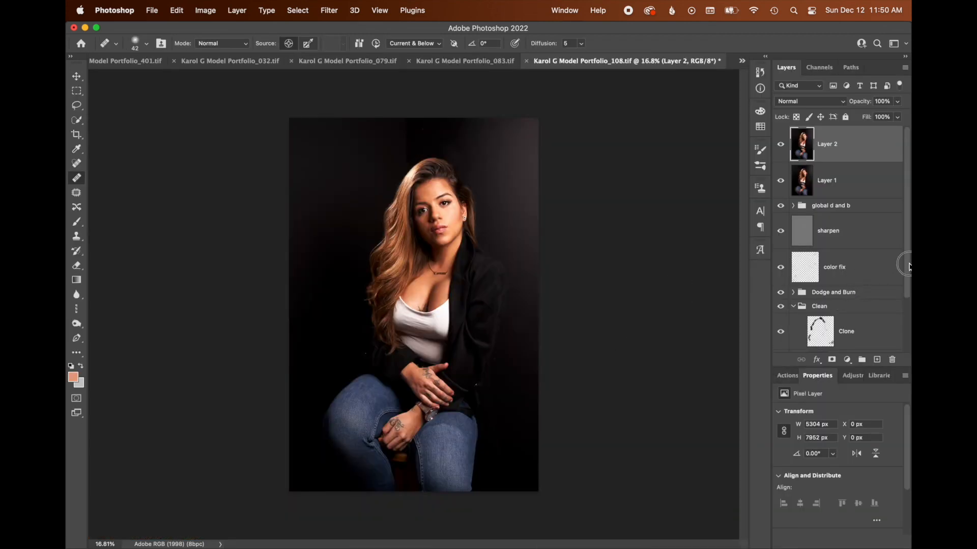
# - Compare the original Background layer with the retouch including the skin smoothing
pyautogui.moveTo(908, 266); pyautogui.dragTo(887, 350)
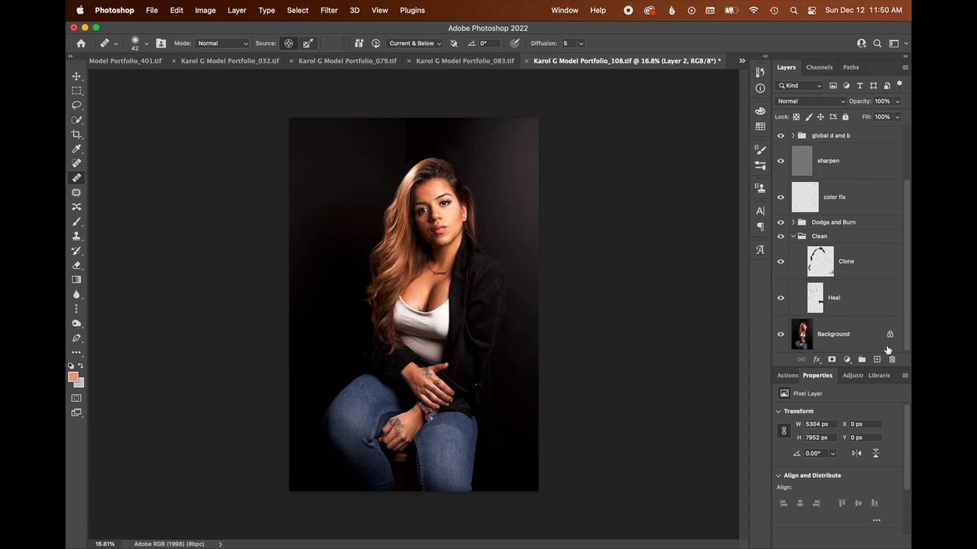
pyautogui.keyDown('alt'); pyautogui.click(784, 334); pyautogui.keyUp('alt')
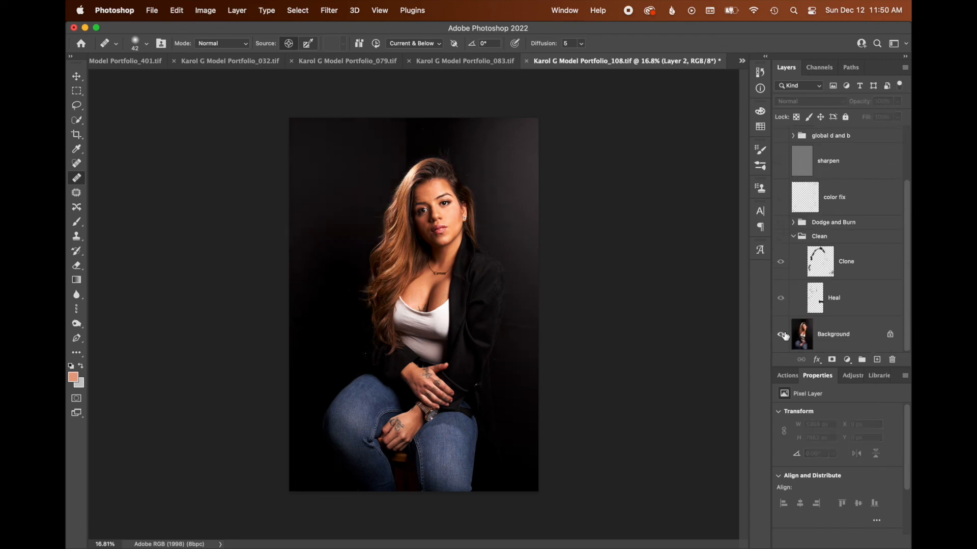
pyautogui.keyDown('alt'); pyautogui.click(784, 335); pyautogui.keyUp('alt')
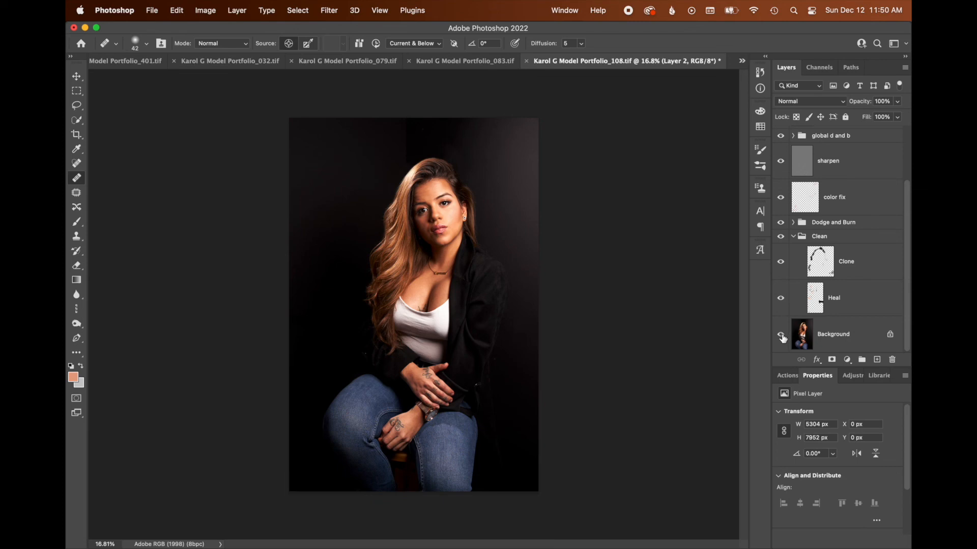
# - Save the retouched file, switch to Capture One 21 and open the portrait's 108 TIFF in the large viewer
pyautogui.press('super+s')
pyautogui.click(677, 210)
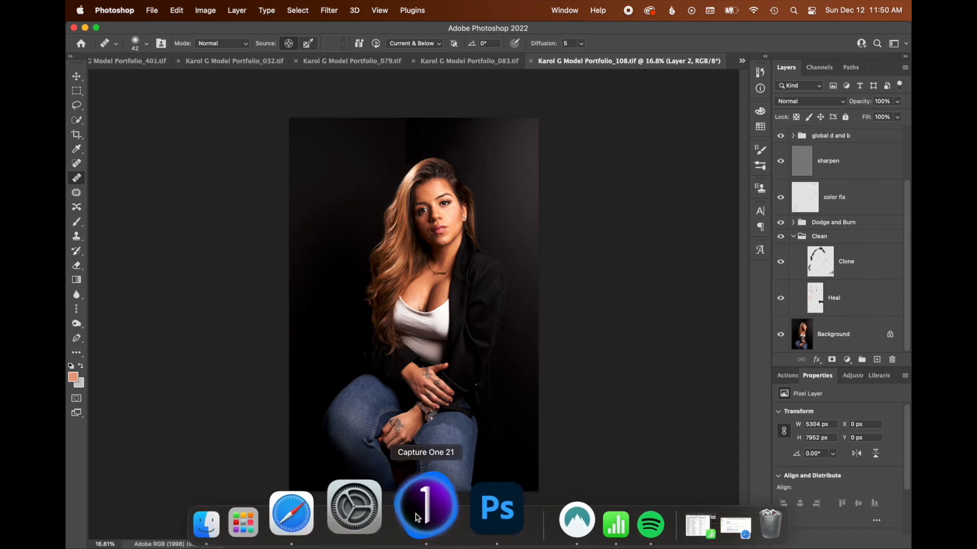
pyautogui.click(415, 517)
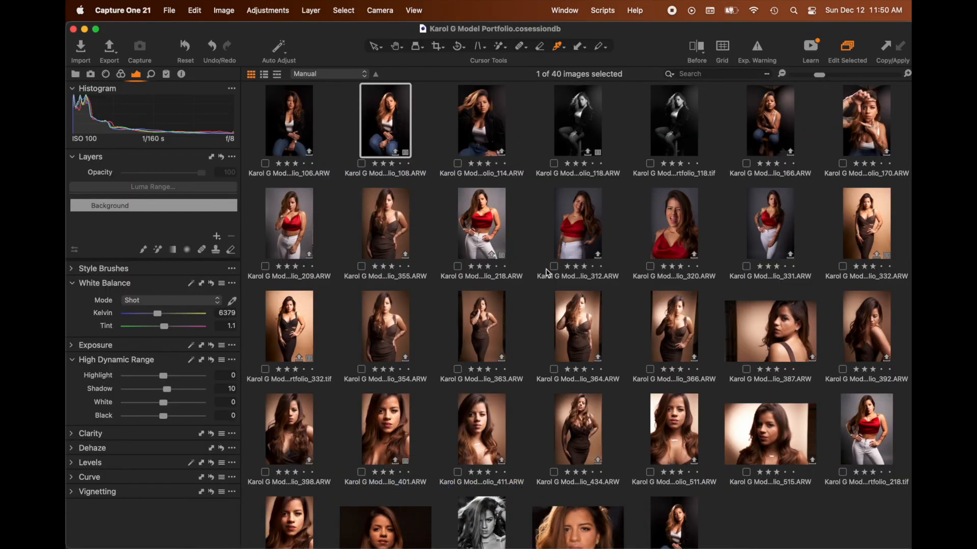
pyautogui.doubleClick(675, 519)
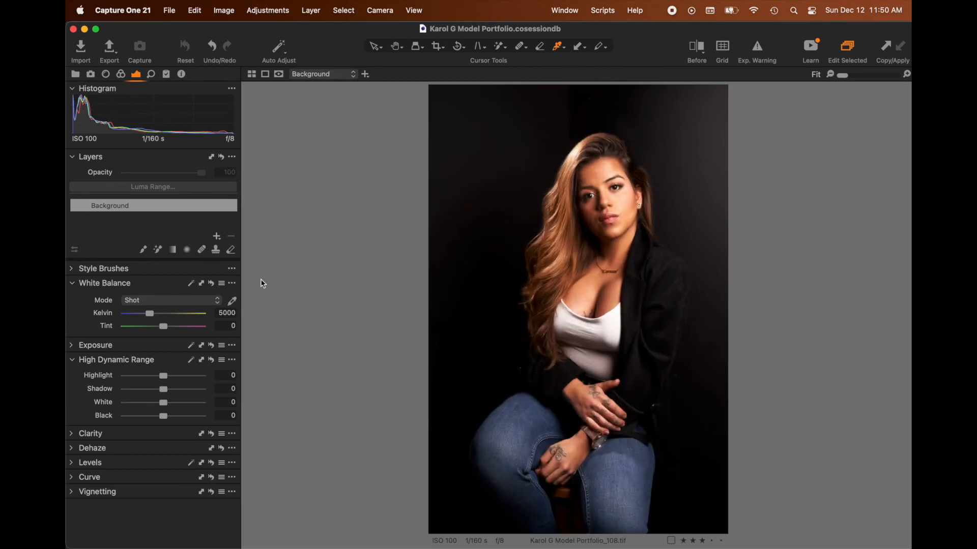
# - Color grade the portrait with the 3-Way Color Balance, tinting shadows slightly blue and highlights and midtones slightly orange
pyautogui.click(121, 75)
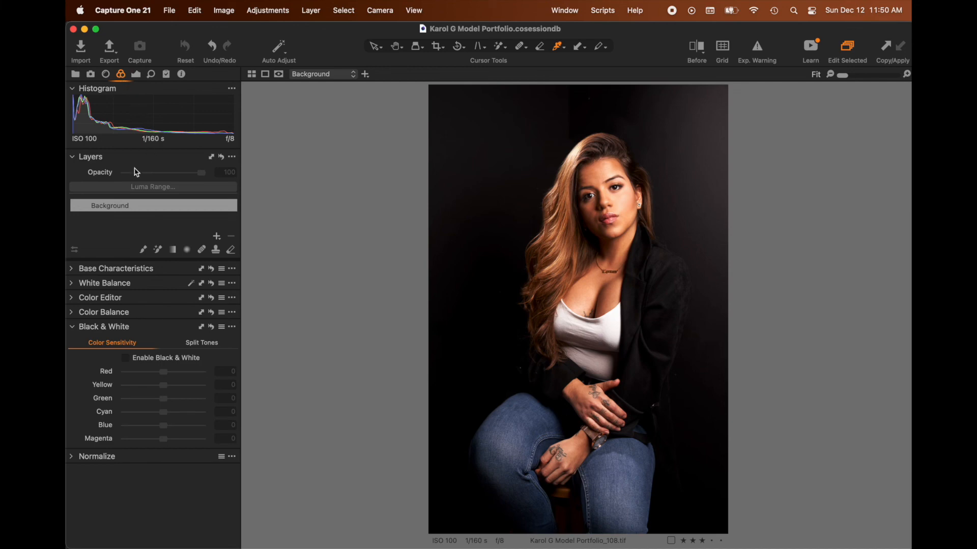
pyautogui.click(73, 313)
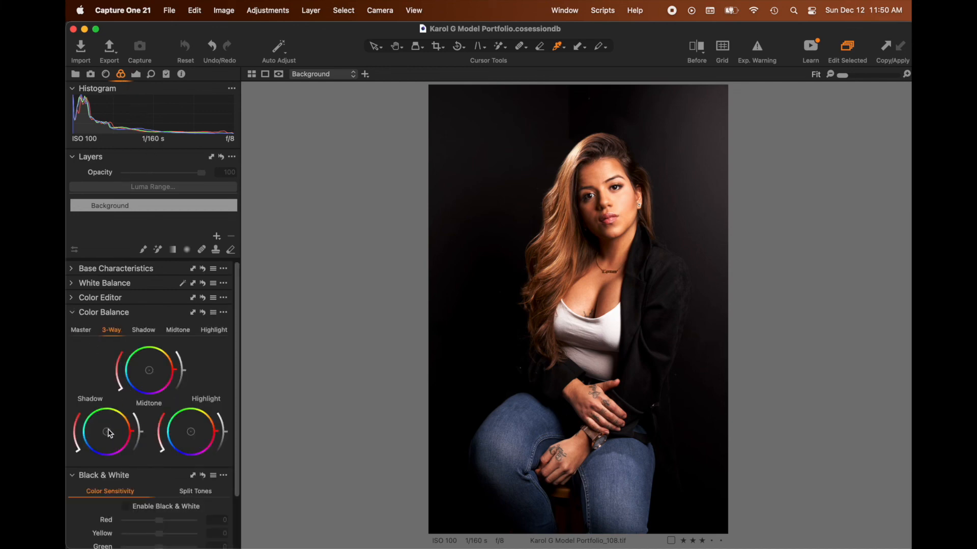
pyautogui.moveTo(110, 433); pyautogui.dragTo(82, 444)
pyautogui.moveTo(192, 430); pyautogui.dragTo(196, 429)
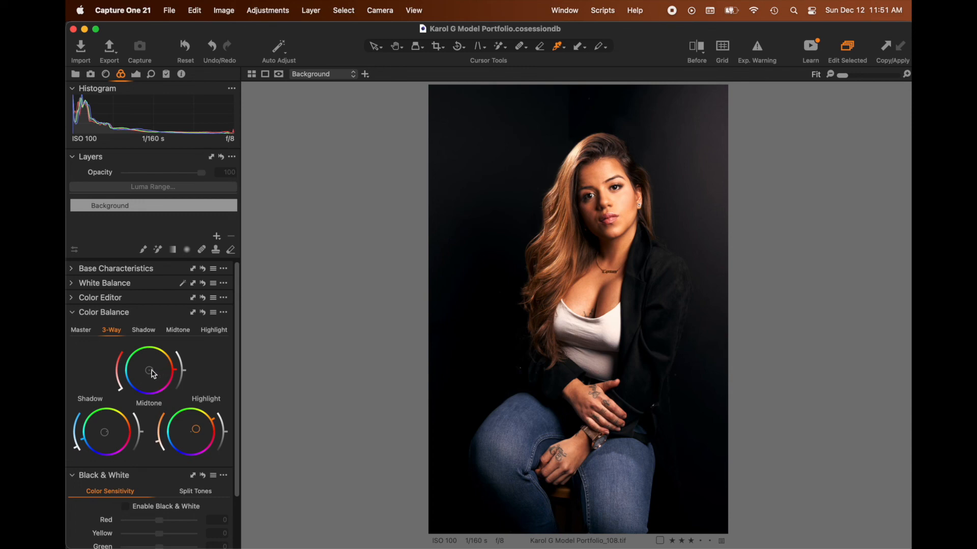
pyautogui.moveTo(151, 371); pyautogui.dragTo(154, 368)
# - Compare the portrait before and after the color balance adjustments
pyautogui.press('y')
pyautogui.press('y')
pyautogui.press('y')
pyautogui.press('y')
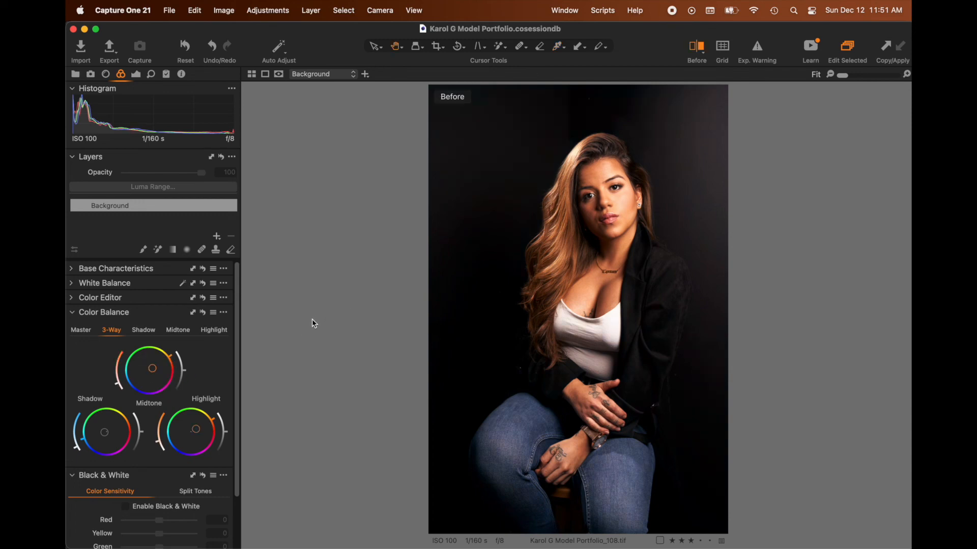
pyautogui.press('y')
pyautogui.press('y')
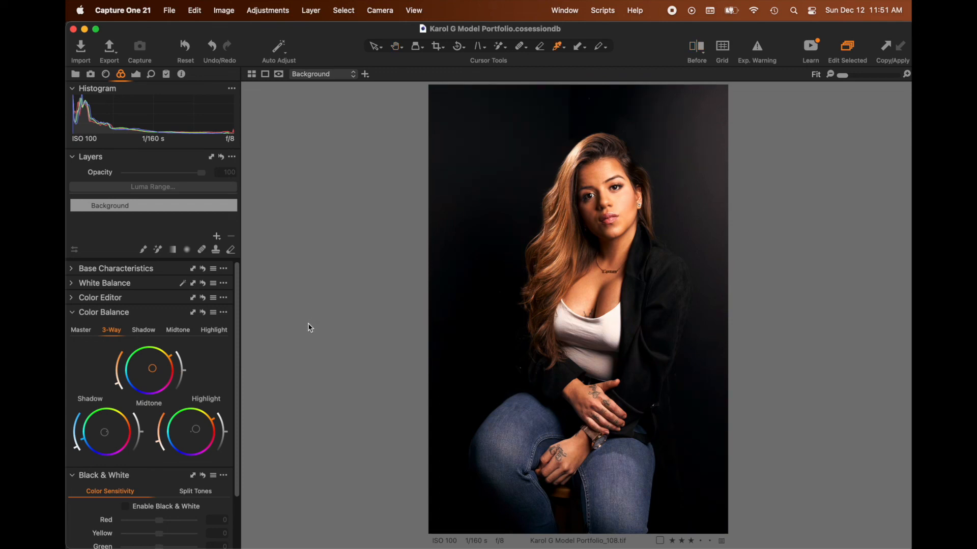